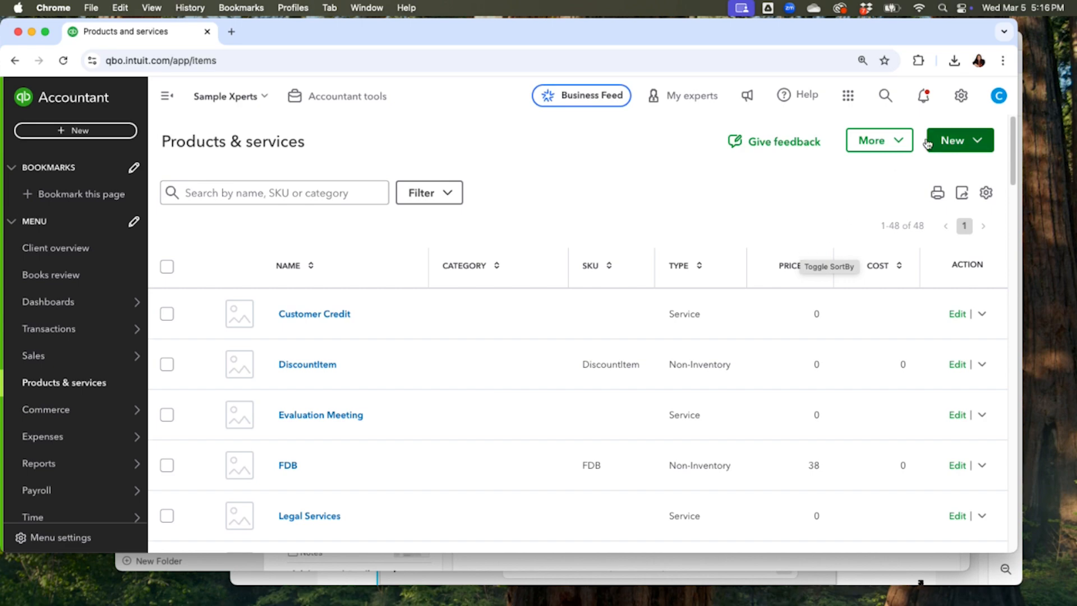
Step: Open the batch import for products and services, dismiss the variants tip, and view the CSV upload dialog before closing it
left_click(977, 147)
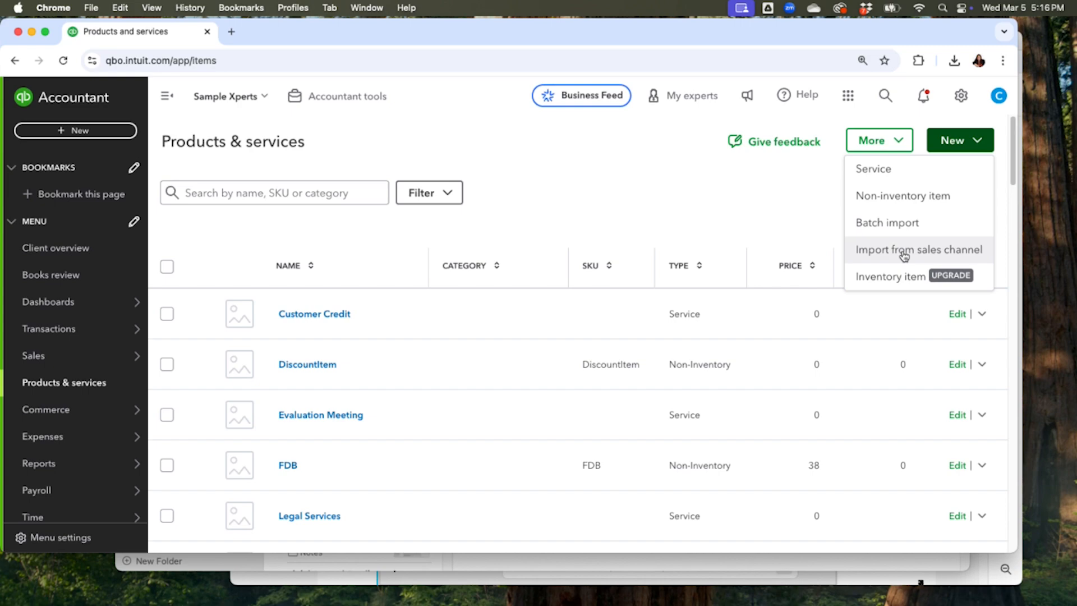
left_click(887, 223)
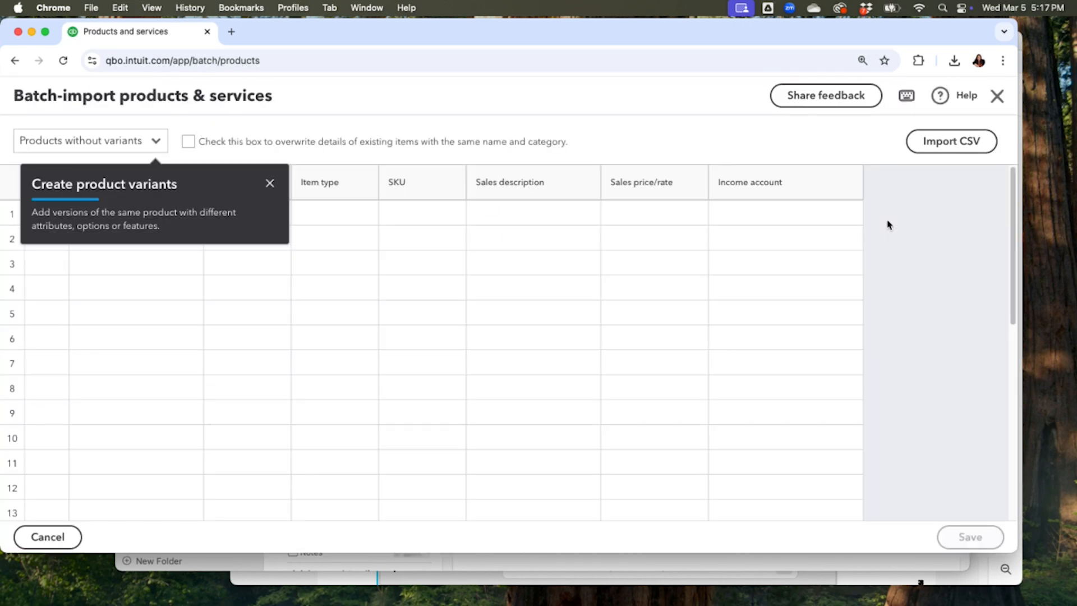
left_click(269, 185)
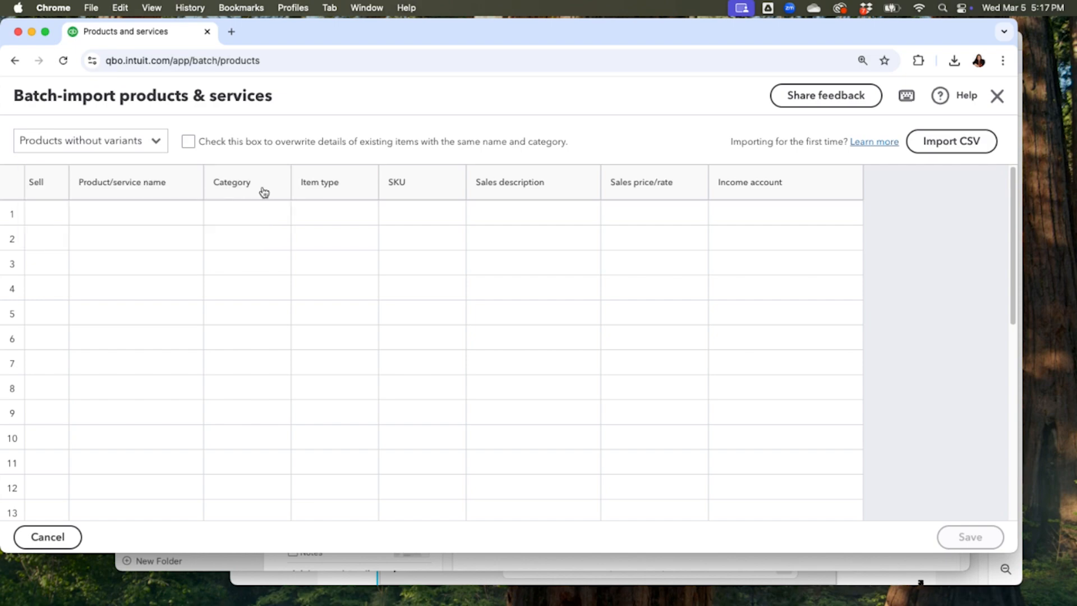
left_click(935, 143)
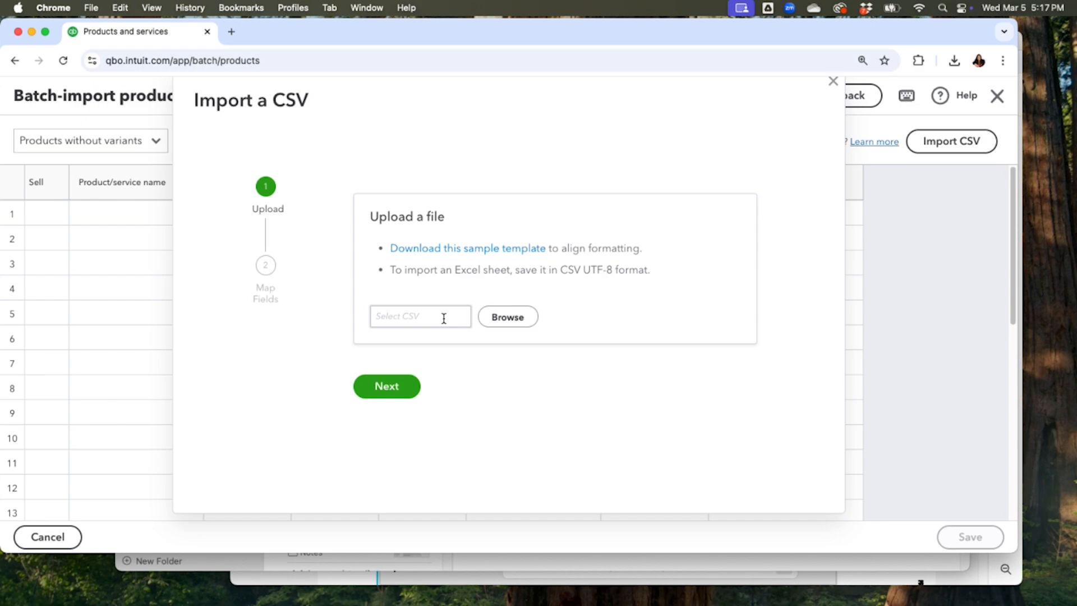
left_click(836, 85)
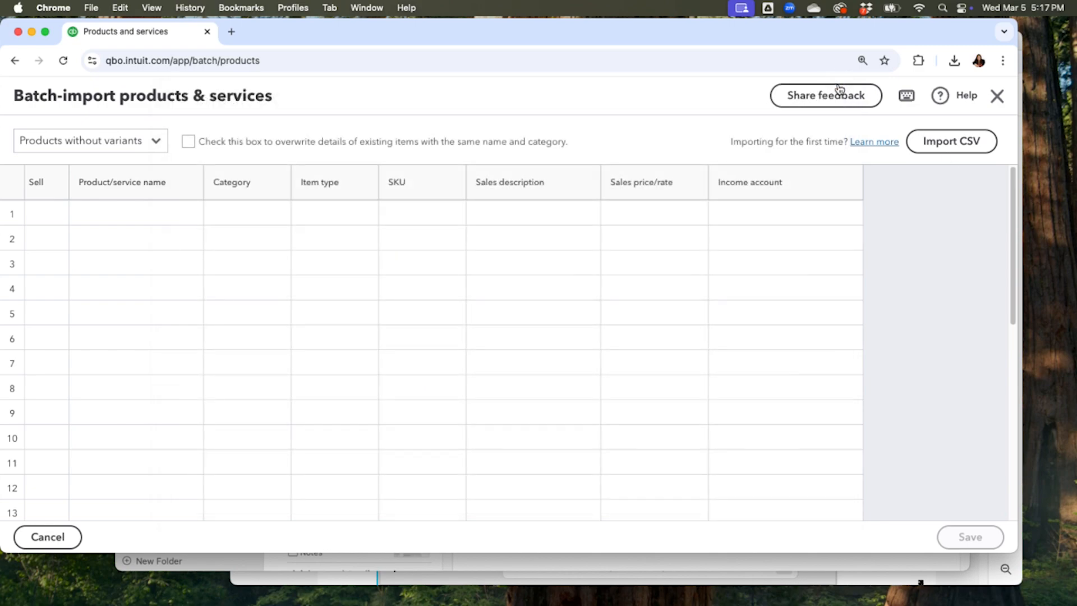
Step: Check the item type choices for the first row of the batch import grid, and close the batch import
left_click(795, 213)
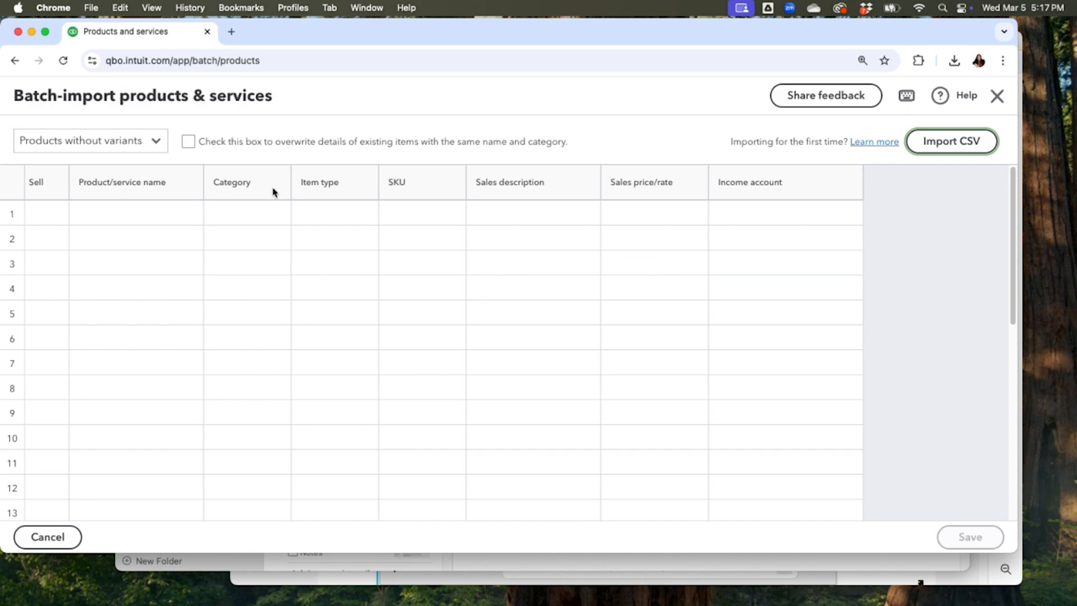
left_click(367, 213)
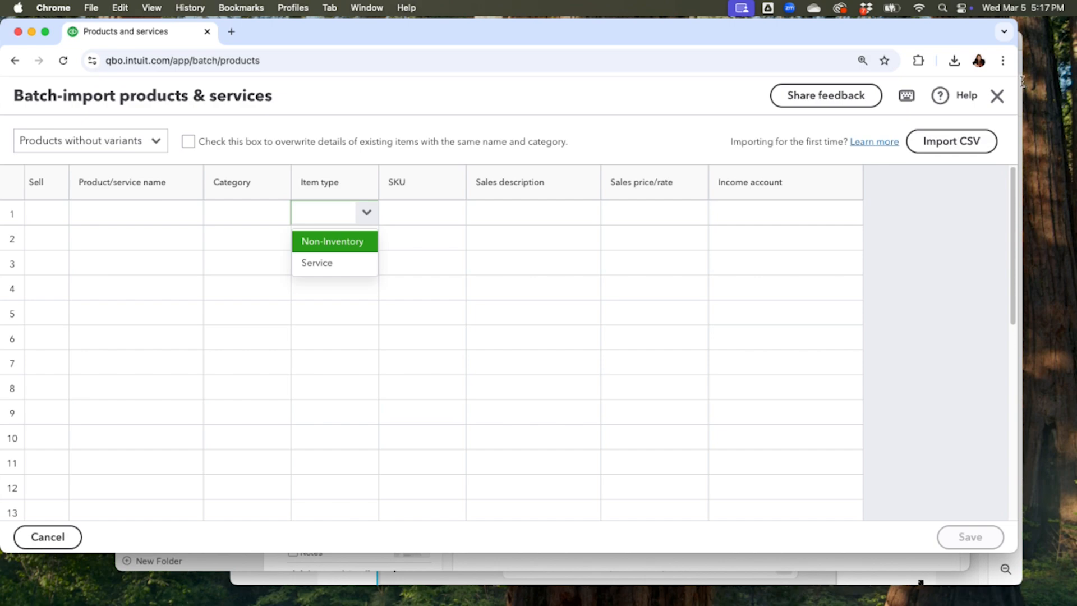
left_click(997, 96)
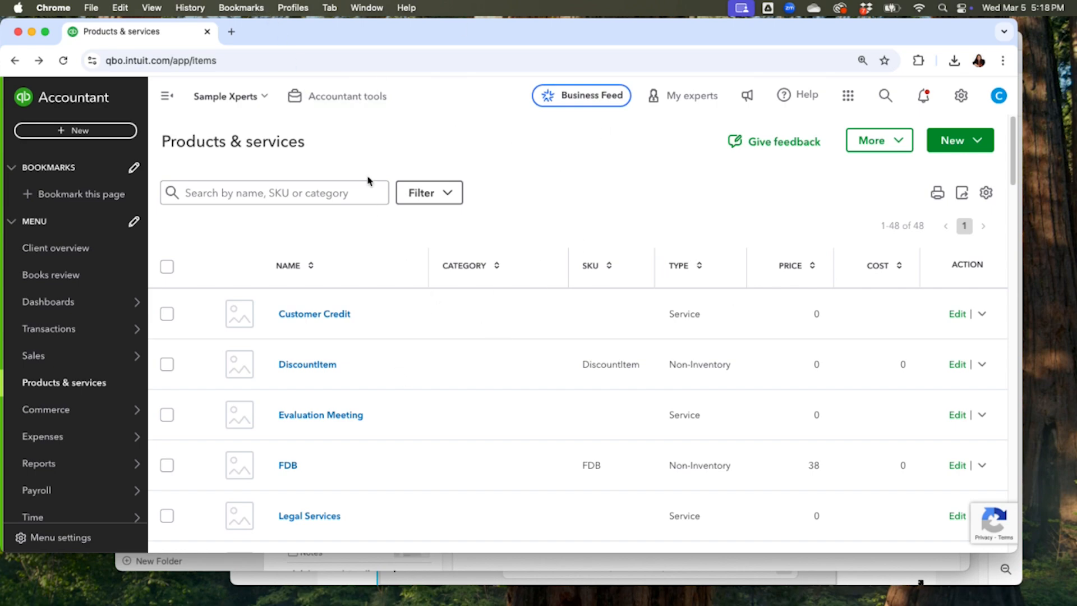
Step: Open the page for finding apps to connect to QuickBooks
mouse_move(88, 335)
scroll(88, 336, "down", 5)
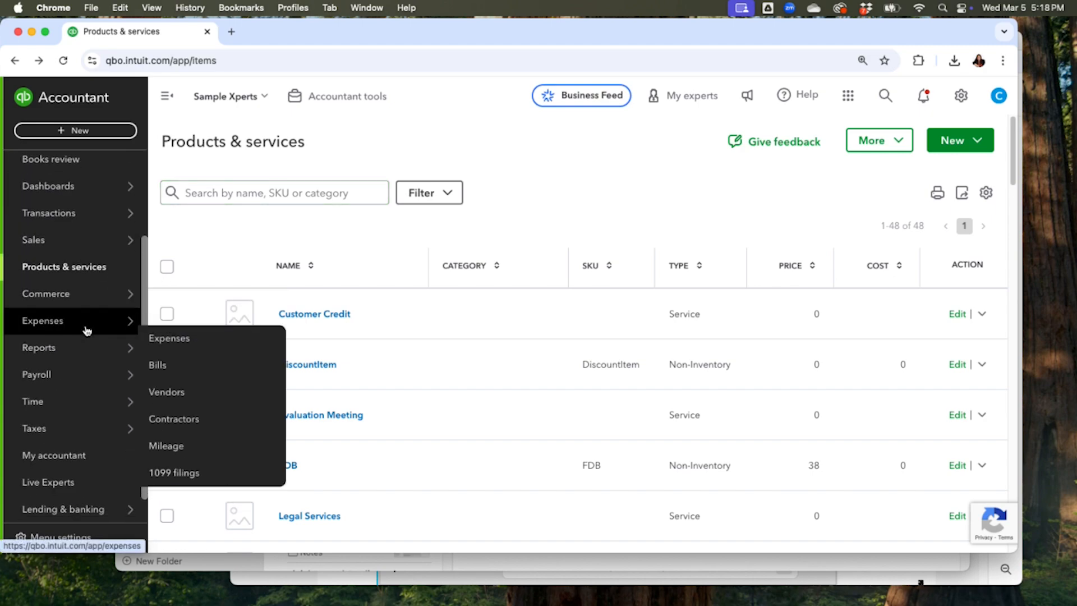
mouse_move(63, 486)
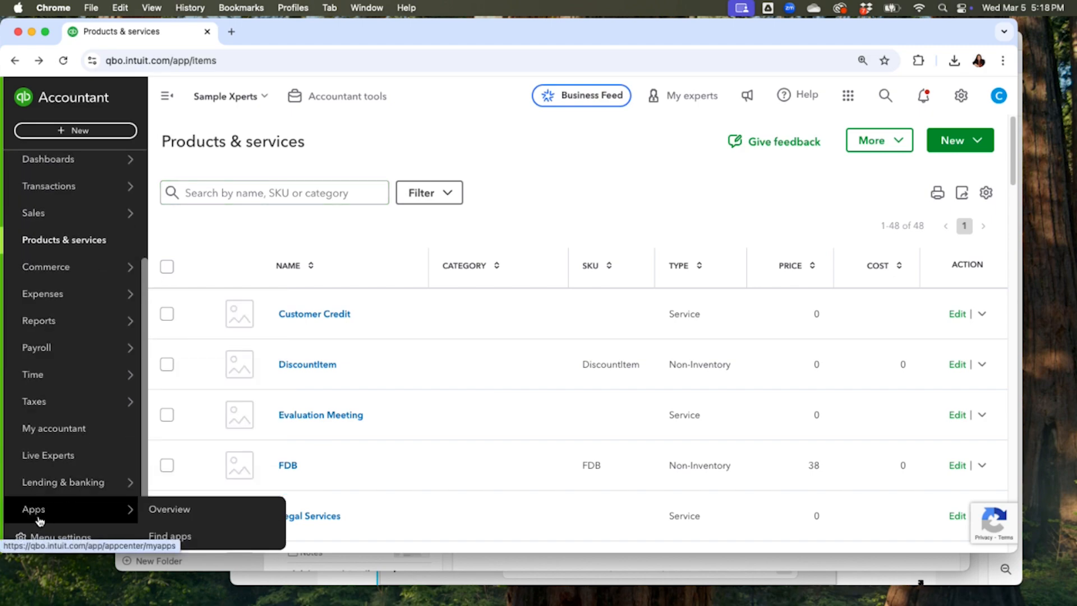
mouse_move(88, 379)
scroll(89, 380, "up", 2)
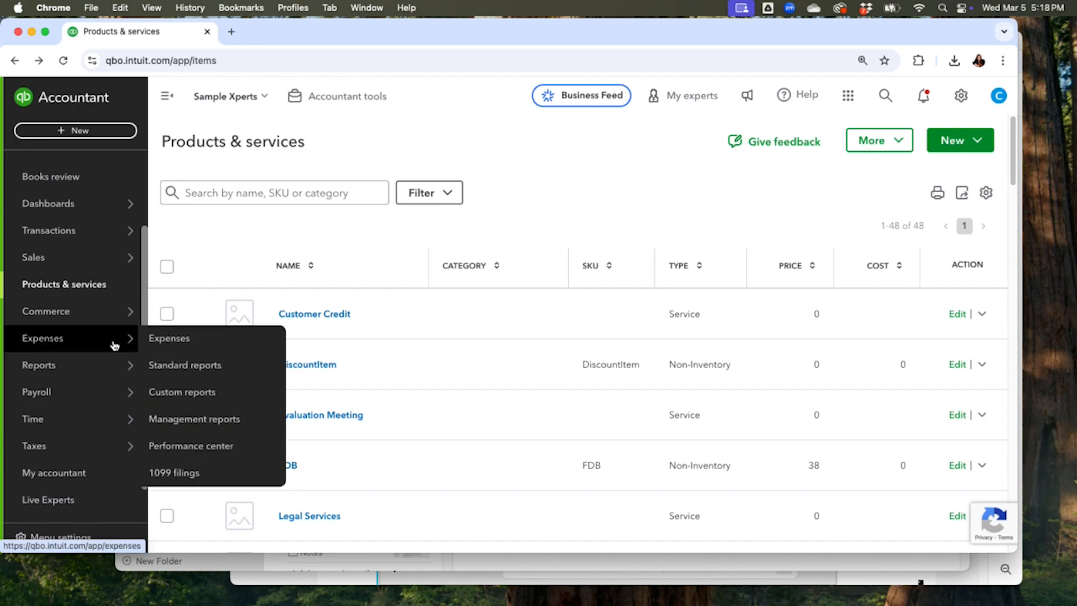
mouse_move(105, 227)
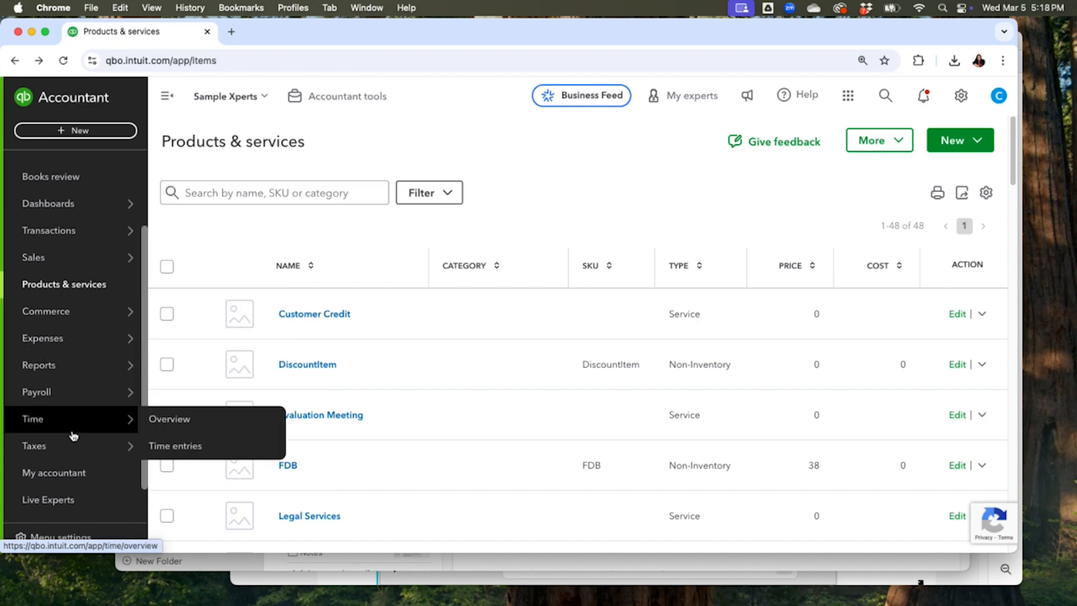
scroll(83, 496, "down", 1)
scroll(82, 488, "down", 1)
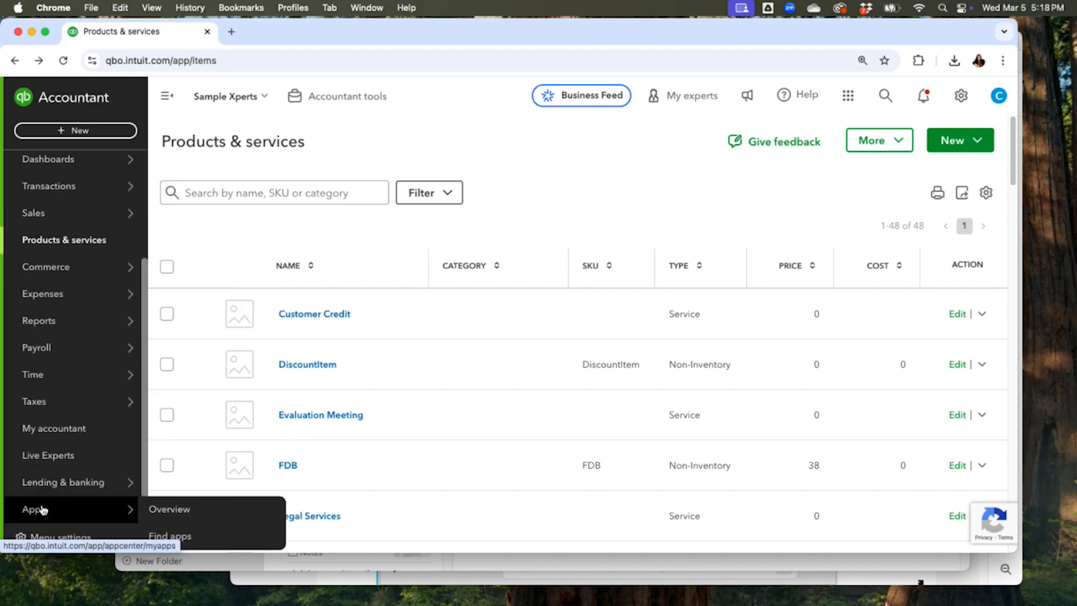
left_click(43, 508)
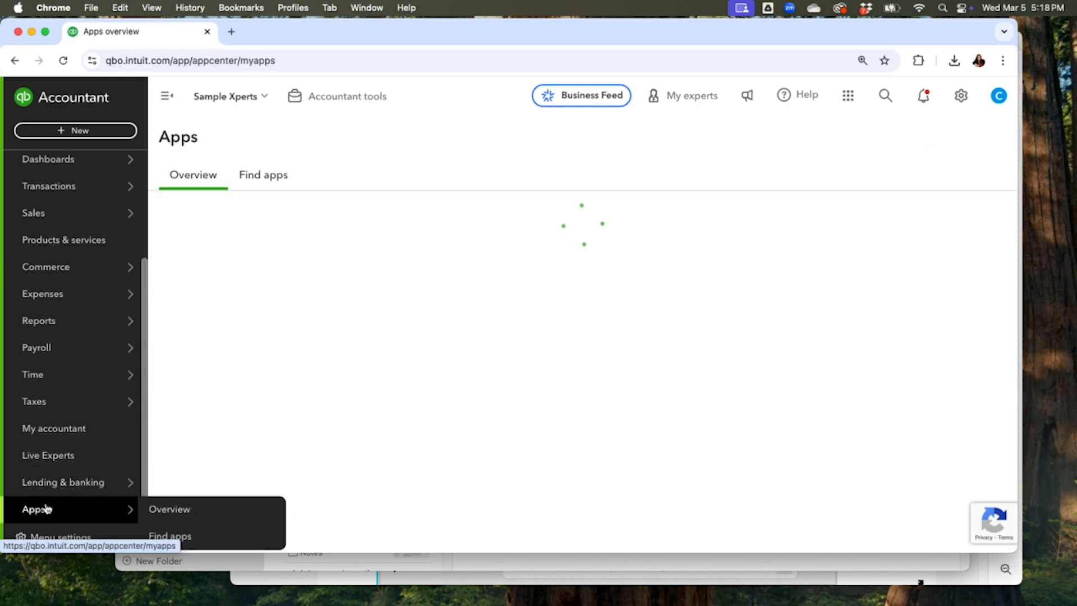
left_click(278, 176)
Step: Search the apps for "square", look through the suggested integrations, and dismiss the suggestions
left_click(323, 293)
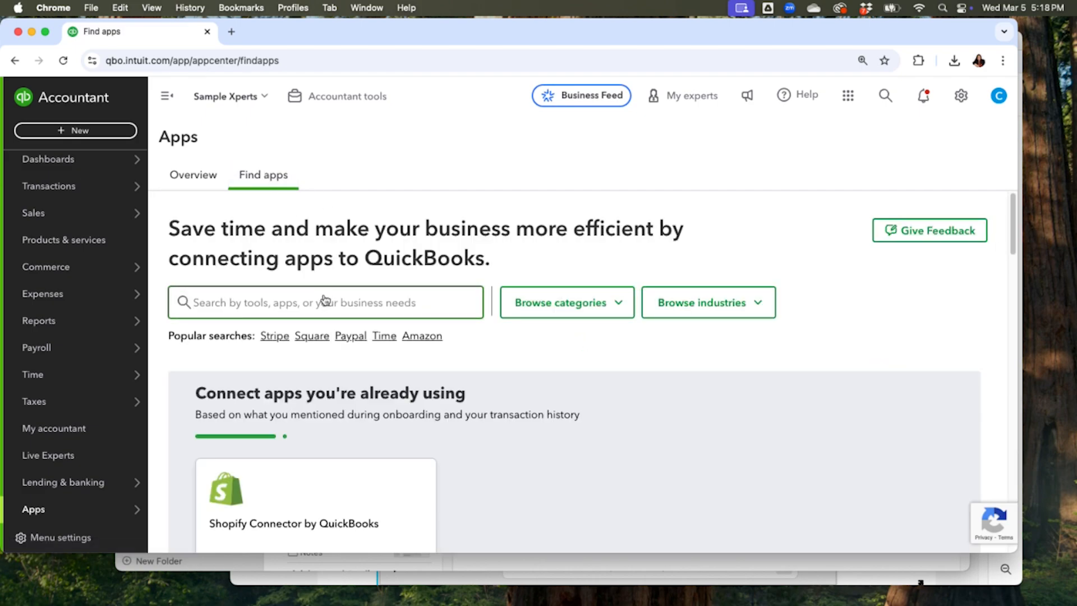
type("square")
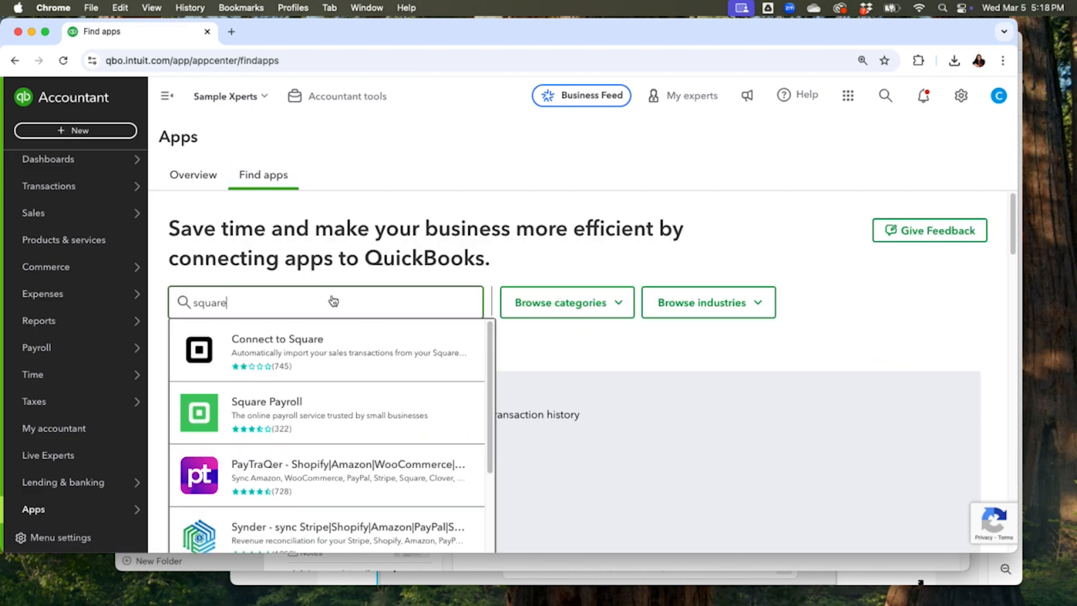
scroll(312, 404, "down", 2)
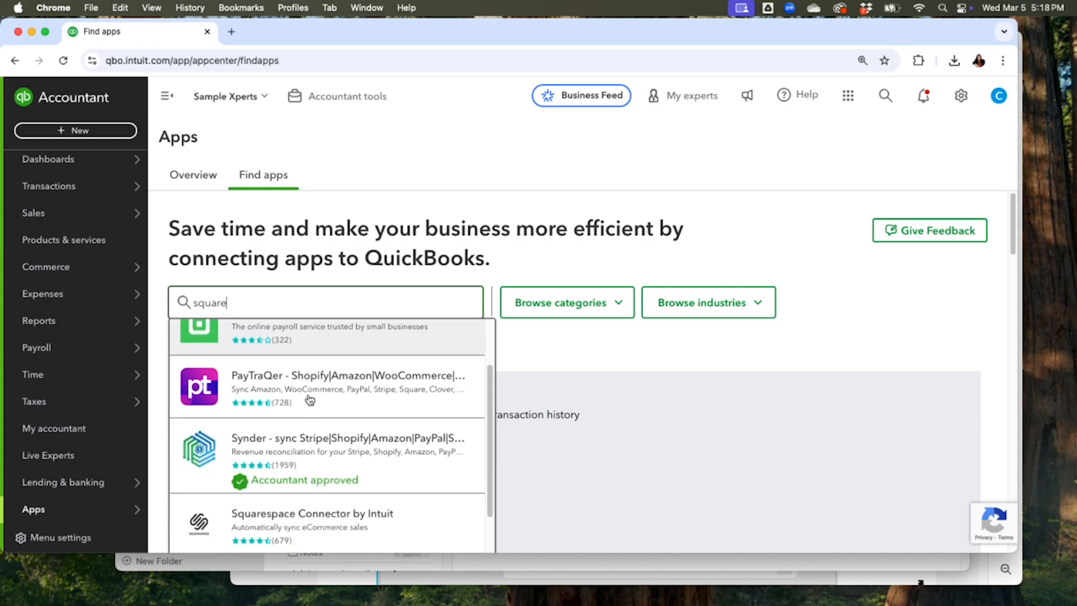
scroll(331, 370, "up", 2)
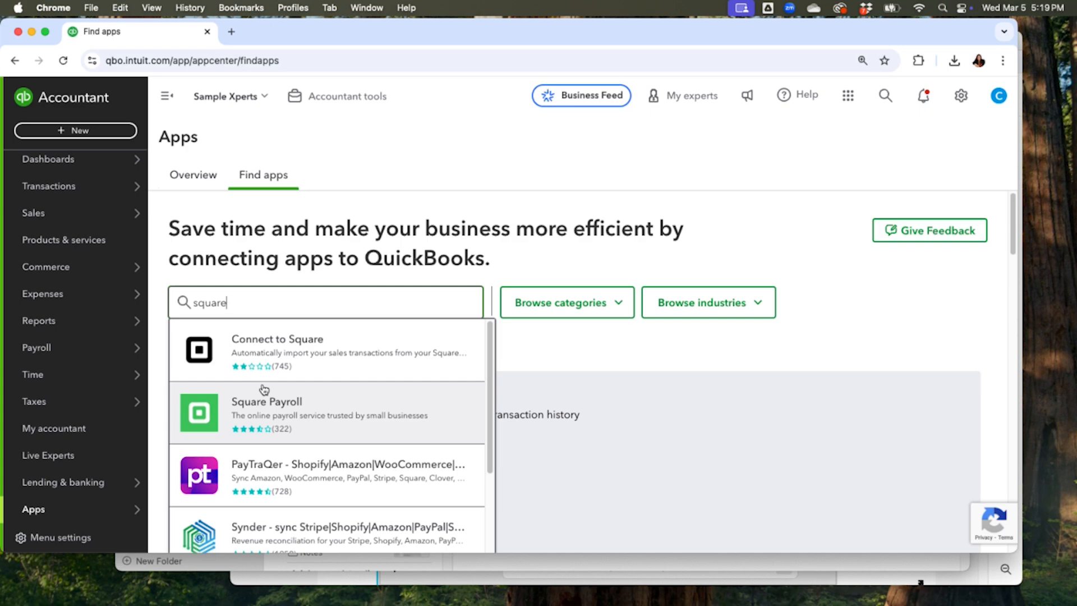
left_click(941, 344)
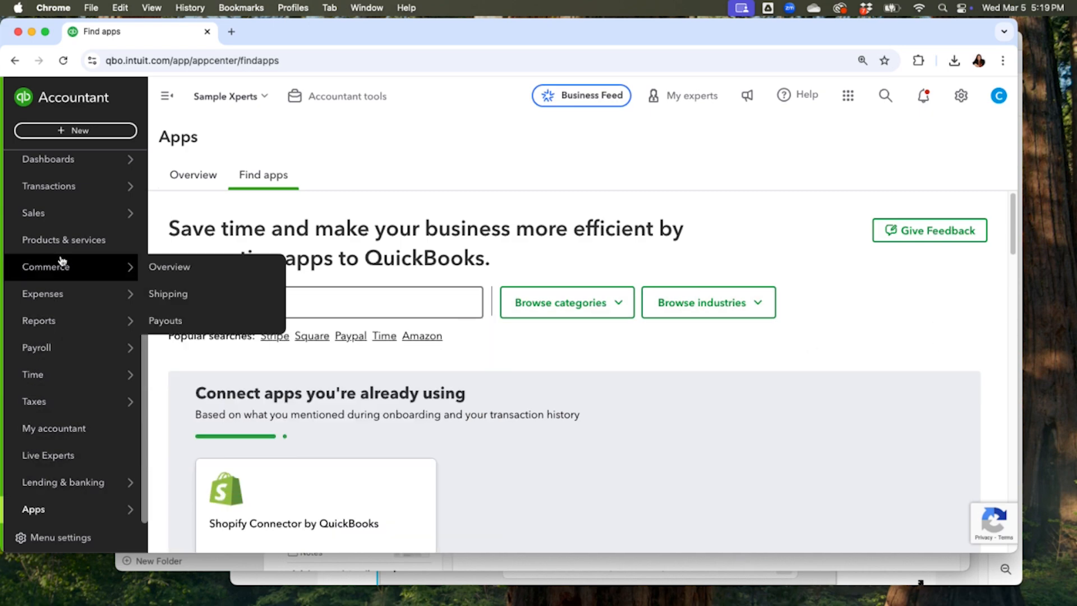
Step: Open the chart of accounts and filter the accounts by "wages"
mouse_move(75, 227)
mouse_move(79, 186)
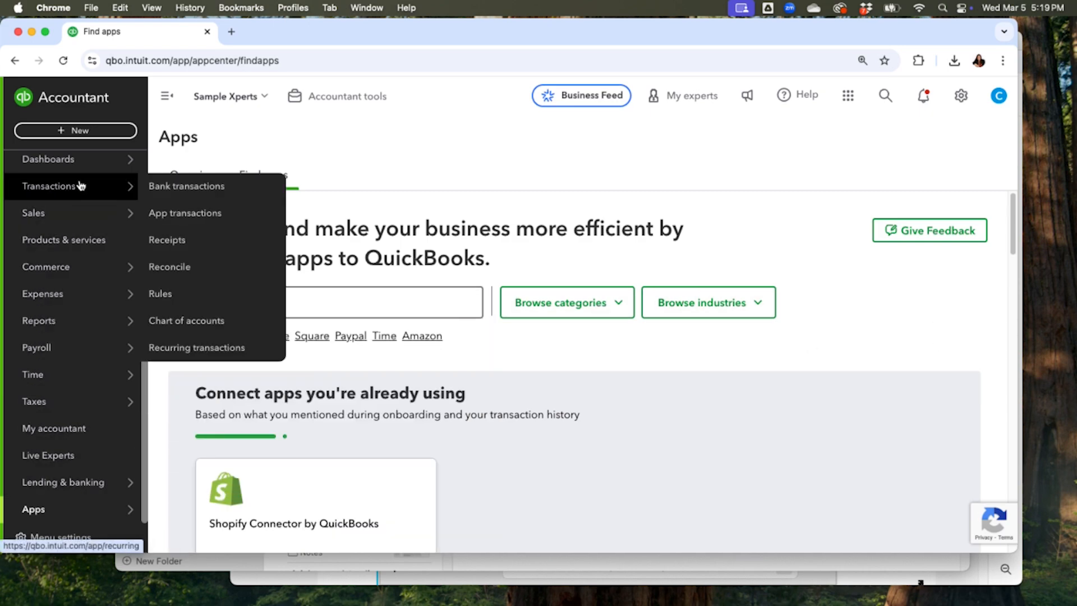
left_click(205, 324)
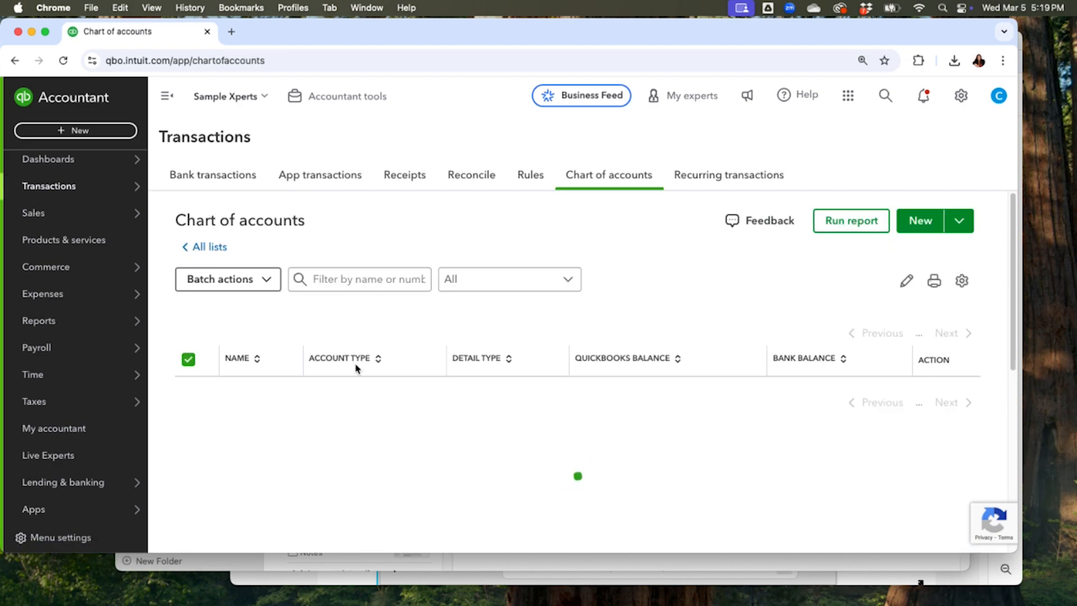
left_click(381, 280)
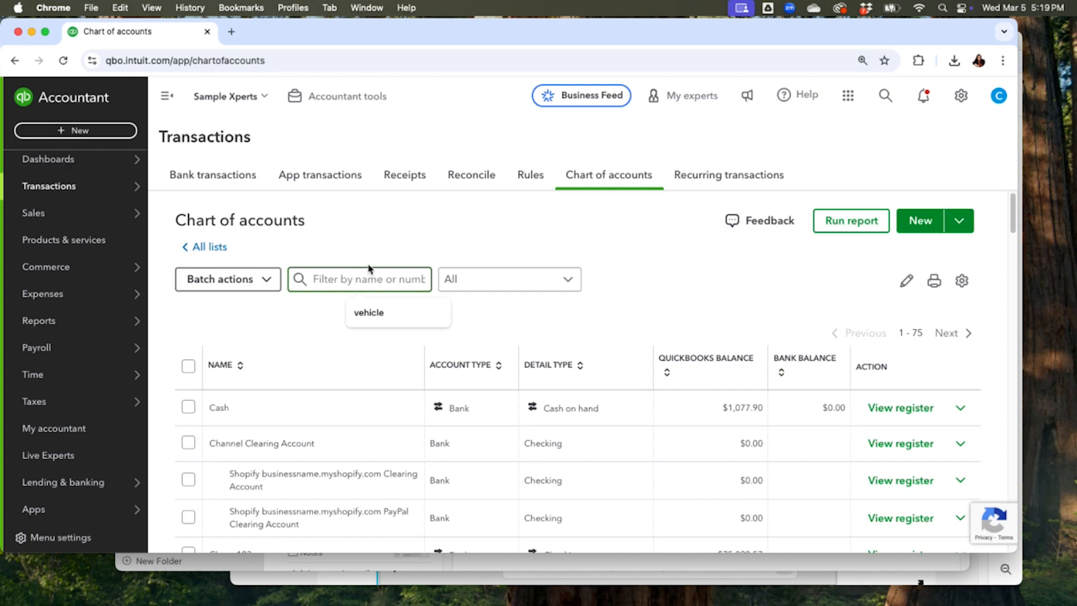
type("pa")
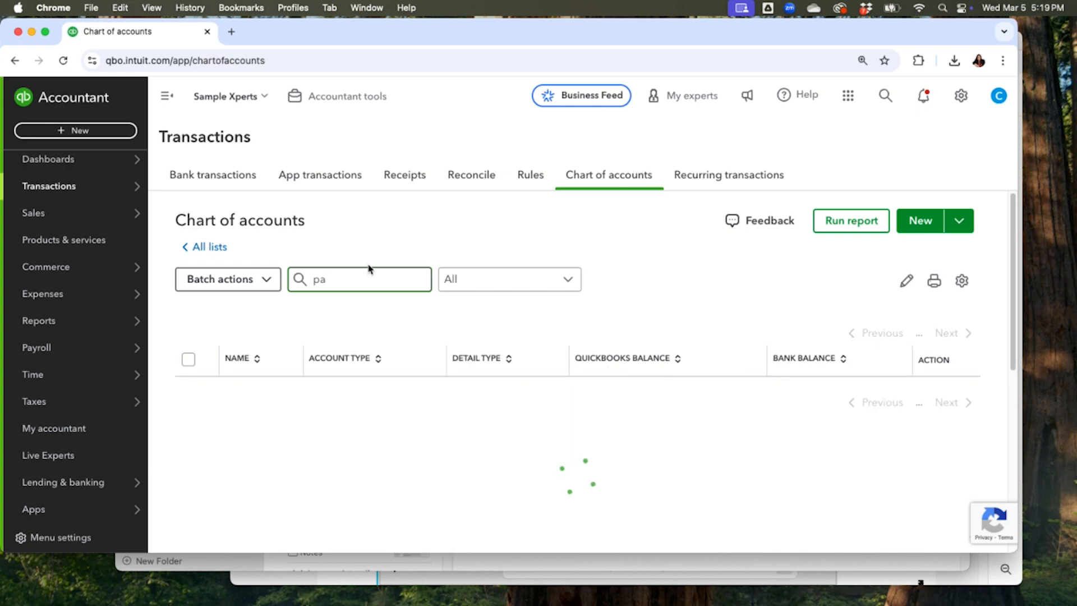
type("ywages")
Step: Replace the account filter with "employer" to look for employer tax accounts
left_click_drag(360, 279, 284, 265)
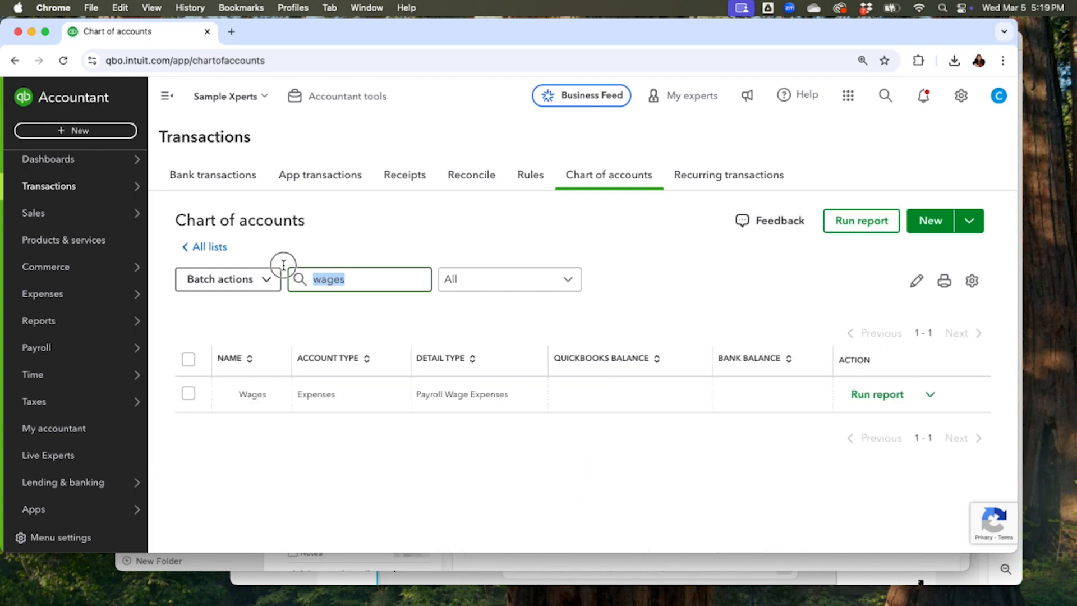
type("tax")
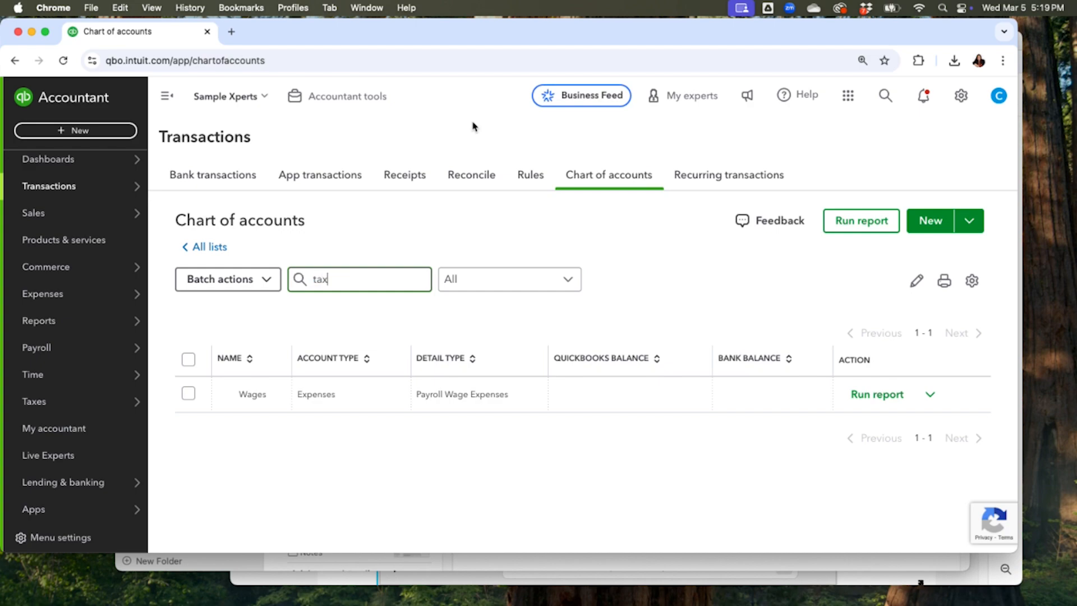
key("BackSpace")
key("BackSpace")
key("BackSpace")
type("empl")
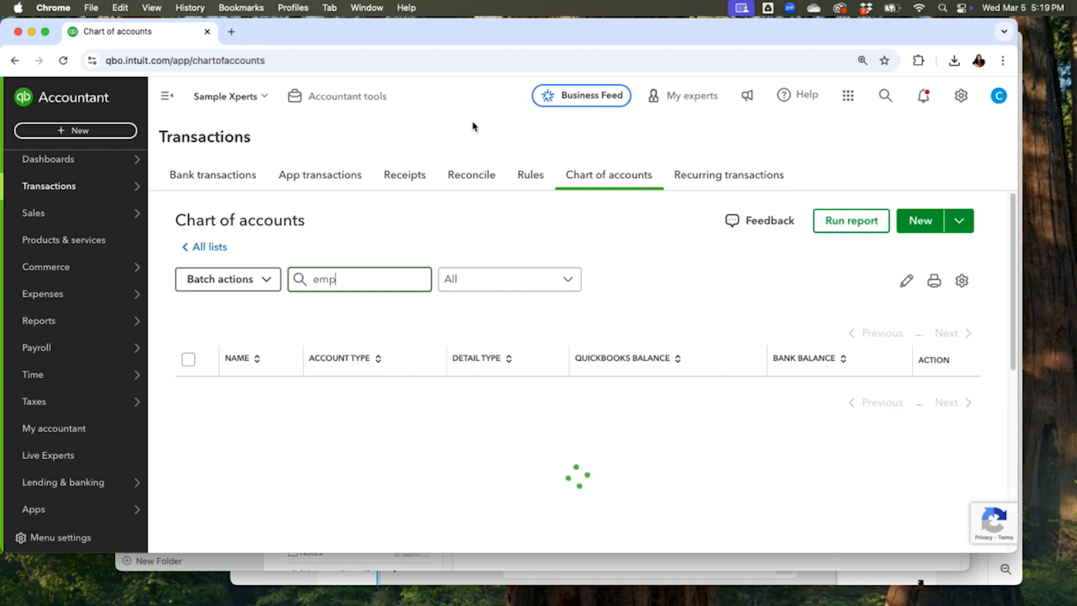
type("yer")
key("BackSpace")
key("BackSpace")
key("BackSpace")
type("oyer")
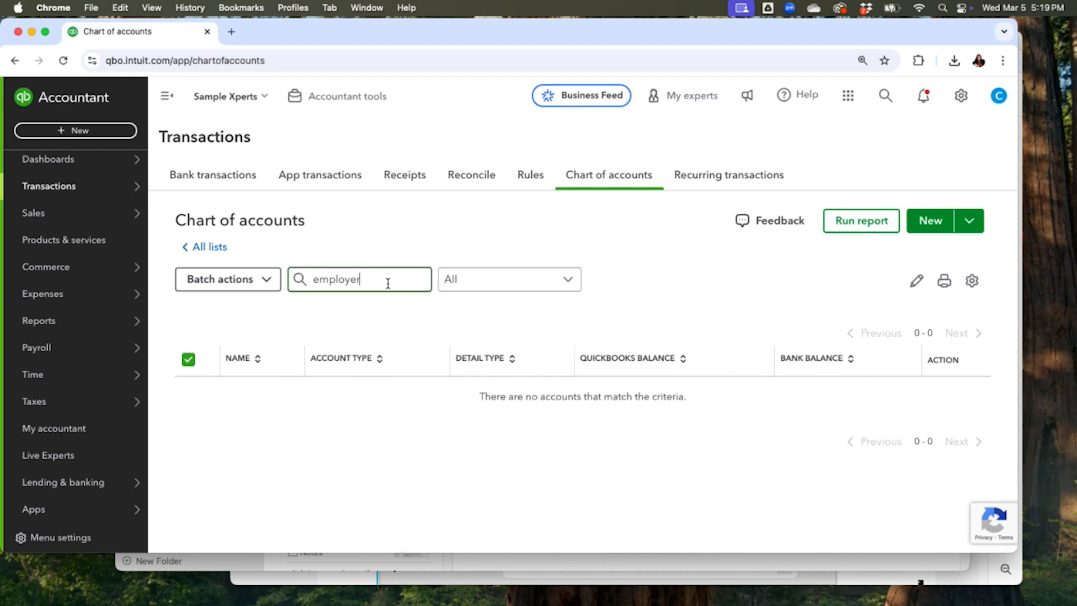
Step: Filter the chart of accounts by "taxes" instead
key("BackSpace")
key("BackSpace")
key("BackSpace")
key("BackSpace")
type("taxes")
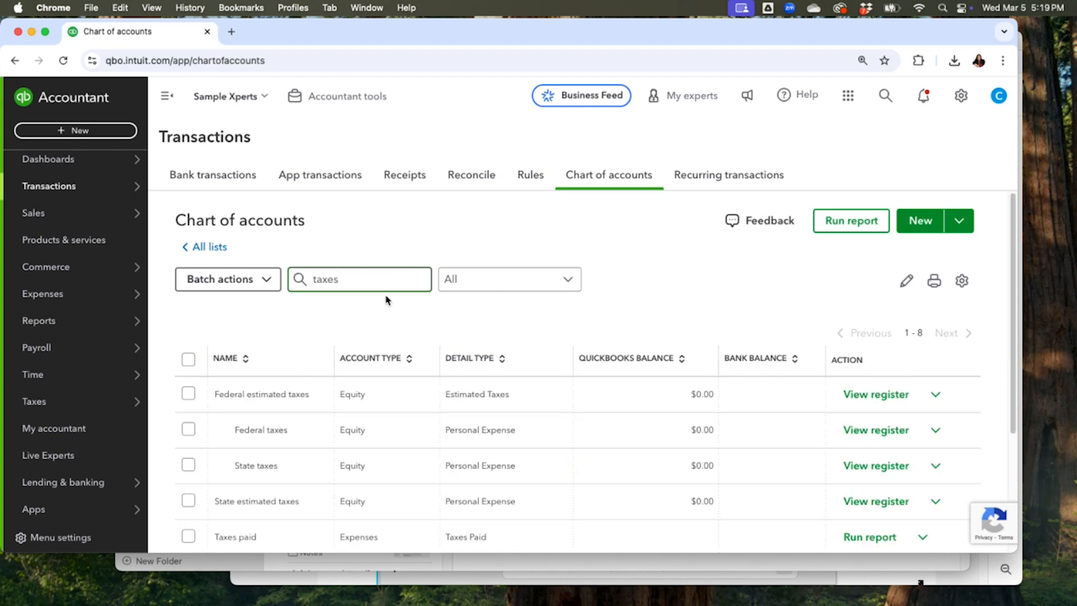
Step: Filter the chart of accounts by "payroll", and narrow the filter to "payroll ta"
left_click(370, 275)
left_click_drag(370, 275, 261, 276)
type("payroll")
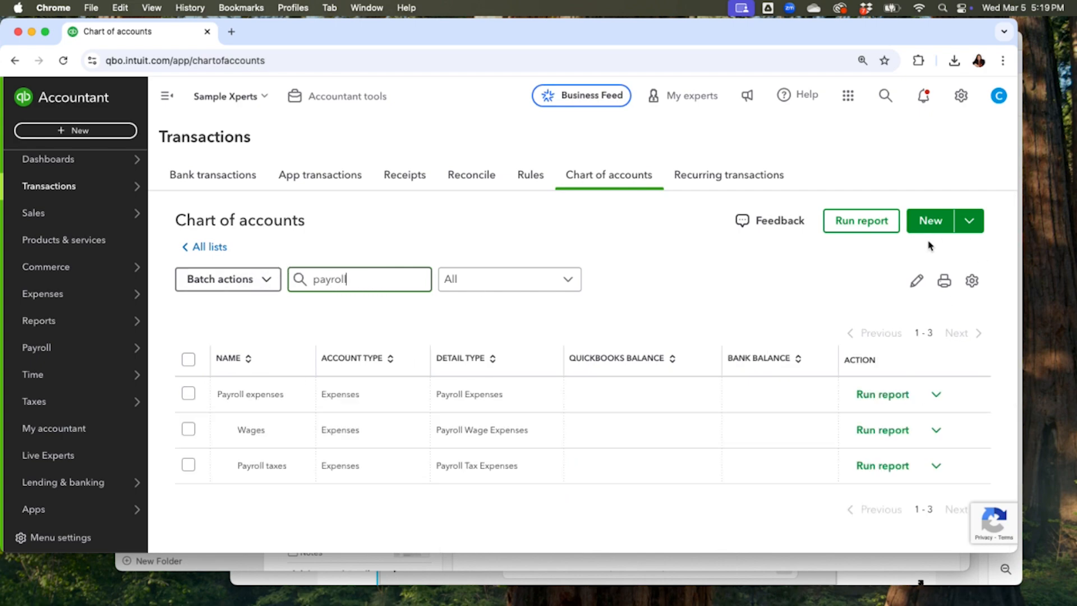
type(" ta")
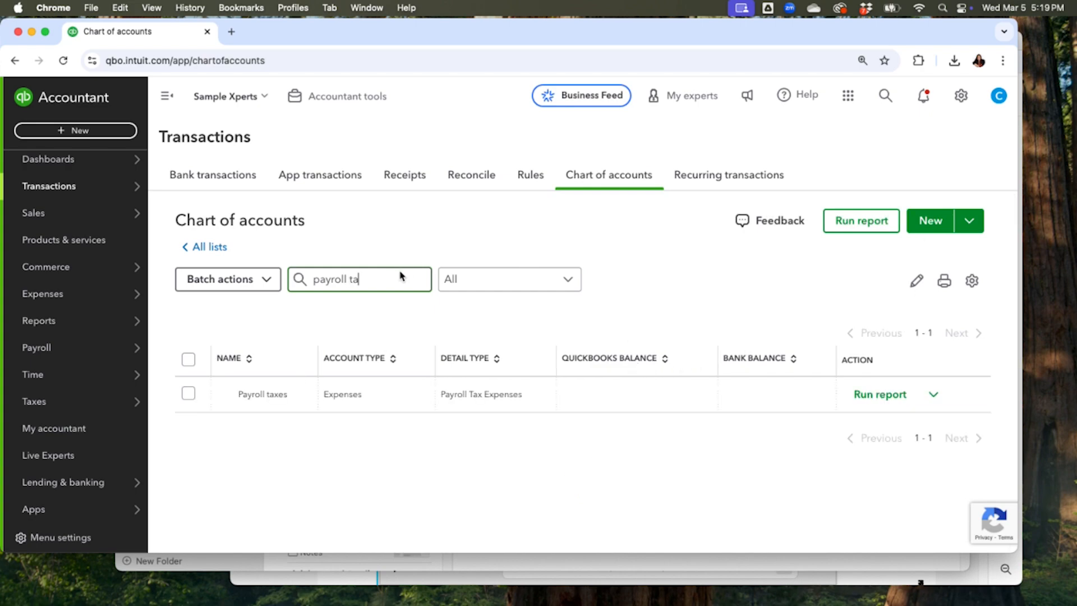
Step: Clear the payroll filter and filter the chart of accounts by "tips"
left_click_drag(378, 273, 207, 259)
left_click(355, 279)
key("super+a")
key("BackSpace")
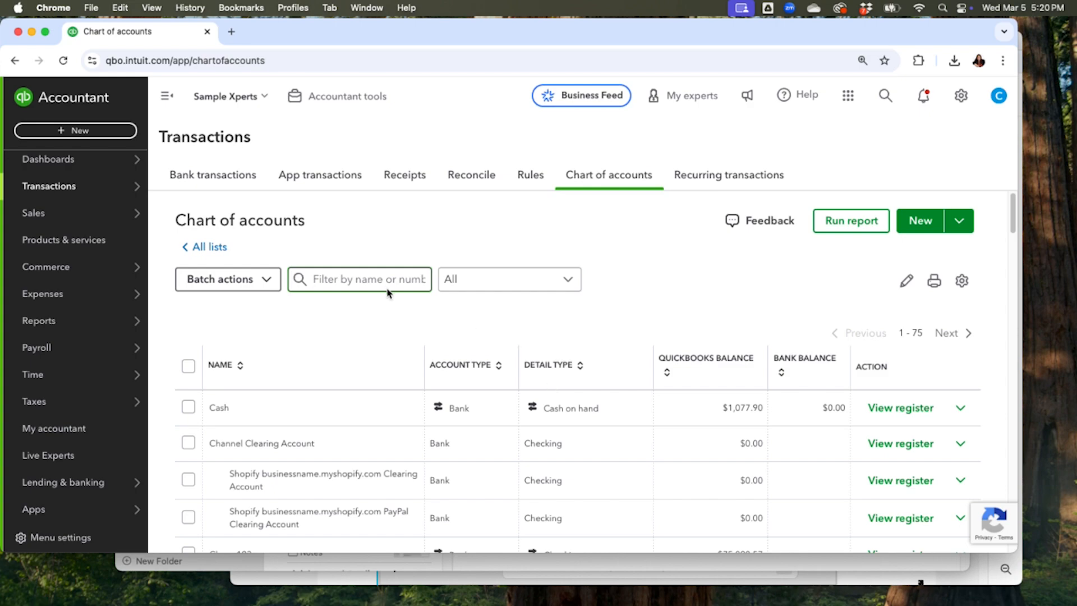
type("tips")
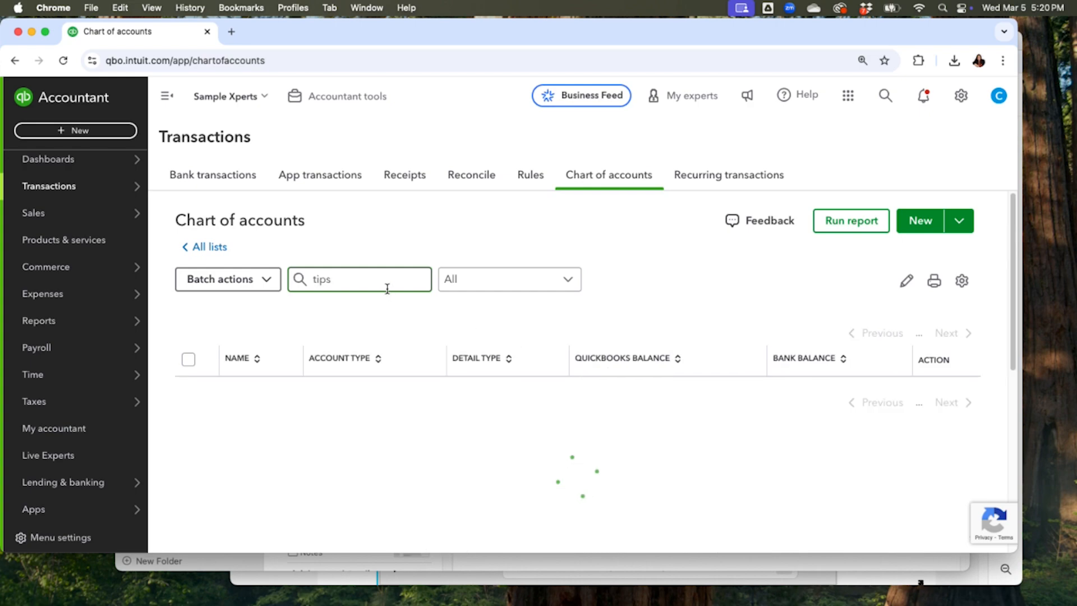
Step: Filter the chart of accounts by "sales" instead of "tips", and clear the filter
double_click(399, 278)
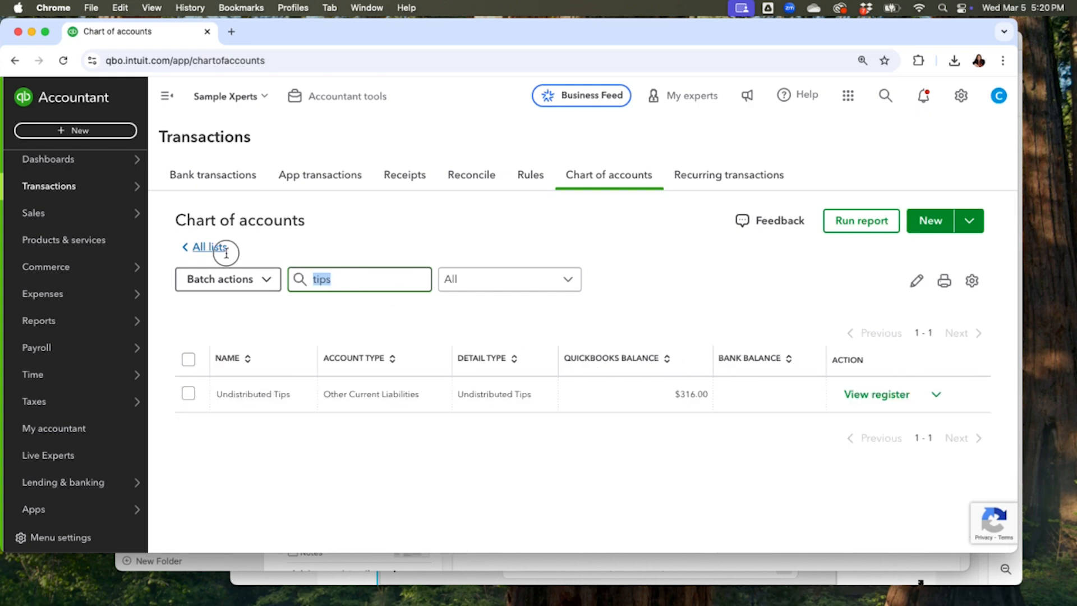
key("BackSpace")
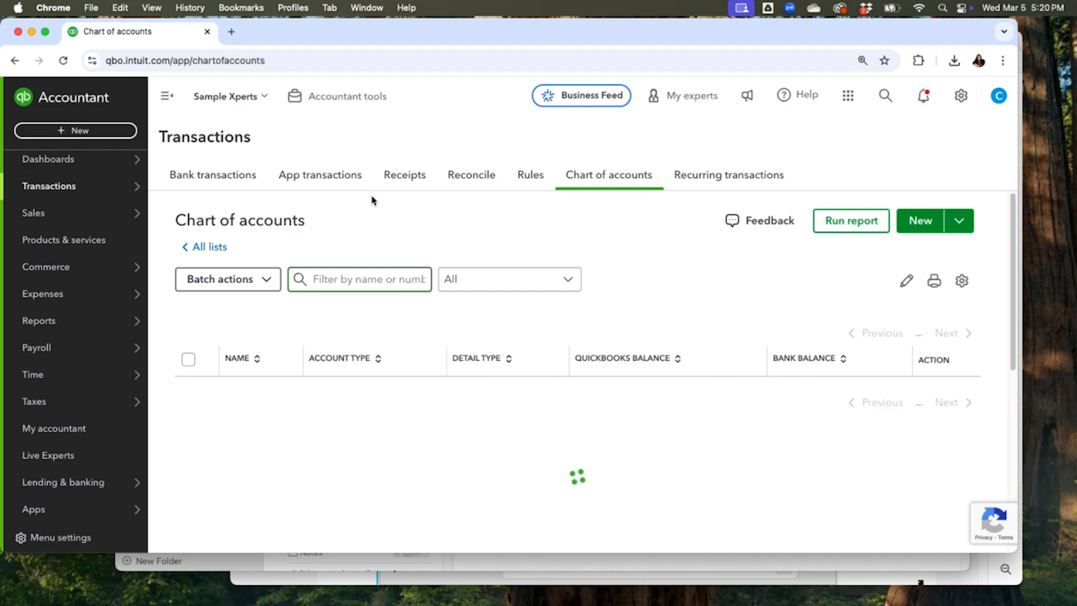
type("sales")
key("BackSpace")
key("BackSpace")
key("BackSpace")
key("BackSpace")
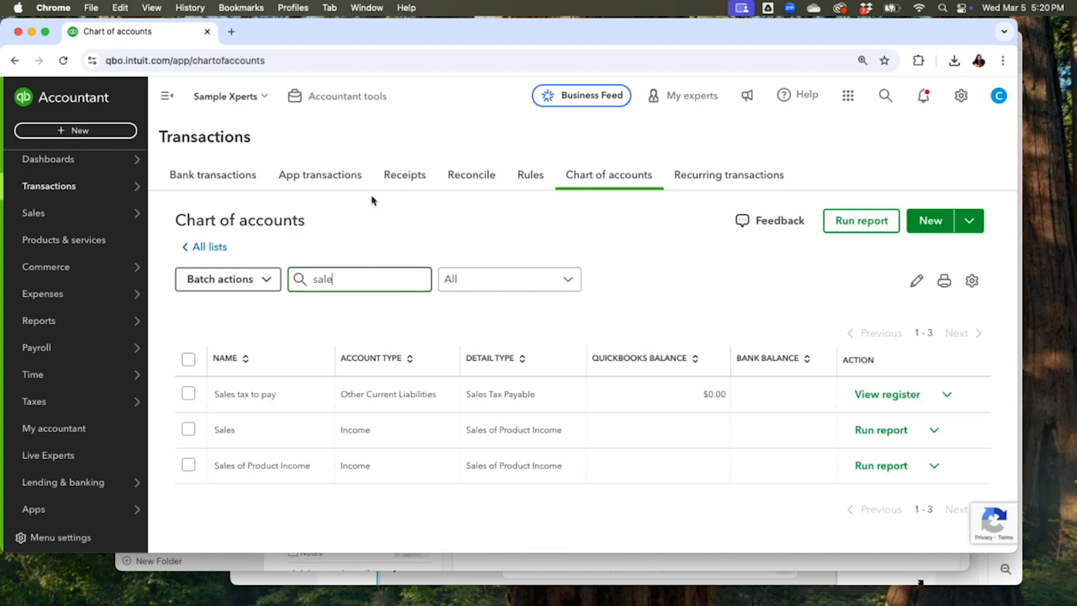
key("BackSpace")
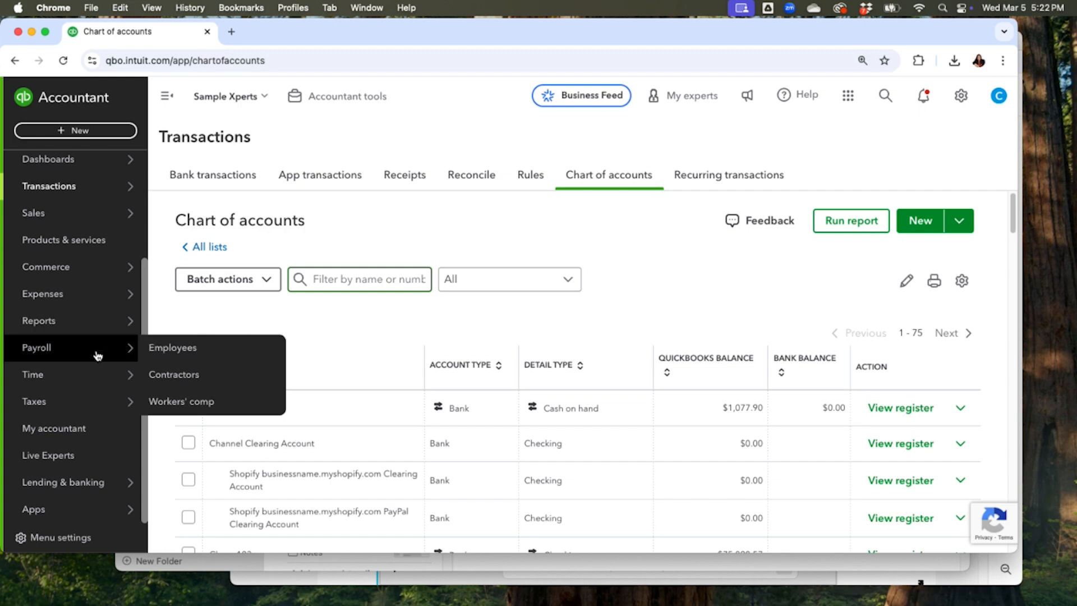
Step: Reopen the chart of accounts and filter it by "square"
mouse_move(99, 201)
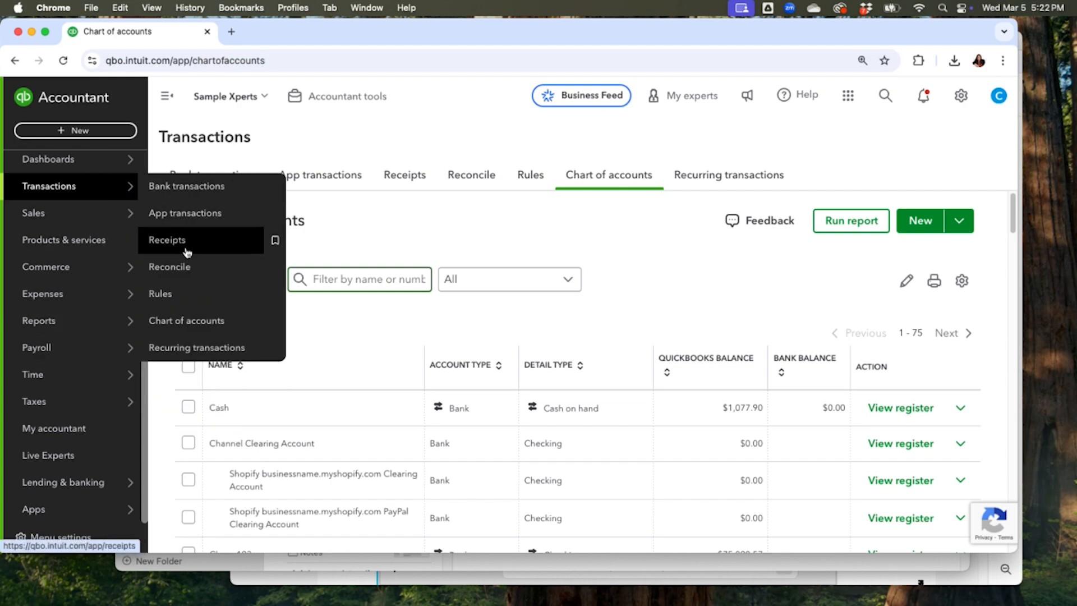
left_click(192, 320)
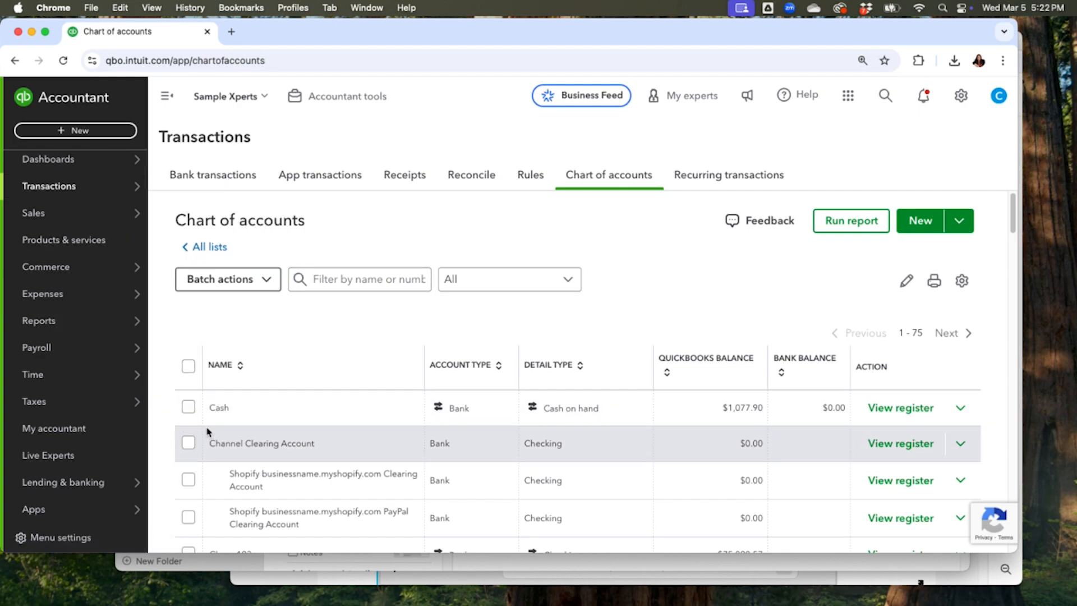
left_click(340, 274)
type("s")
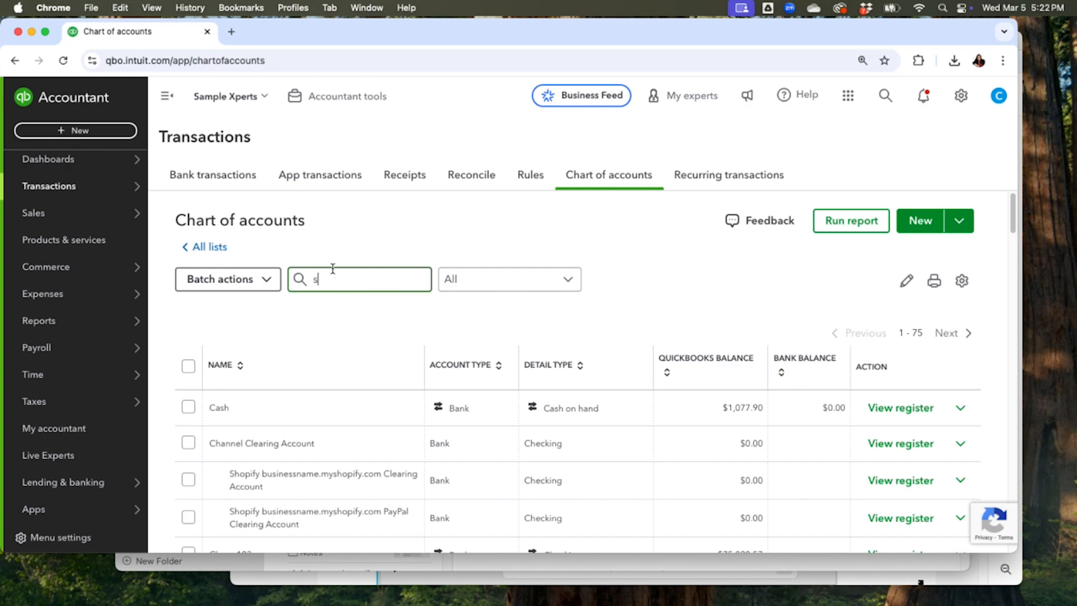
type("quare")
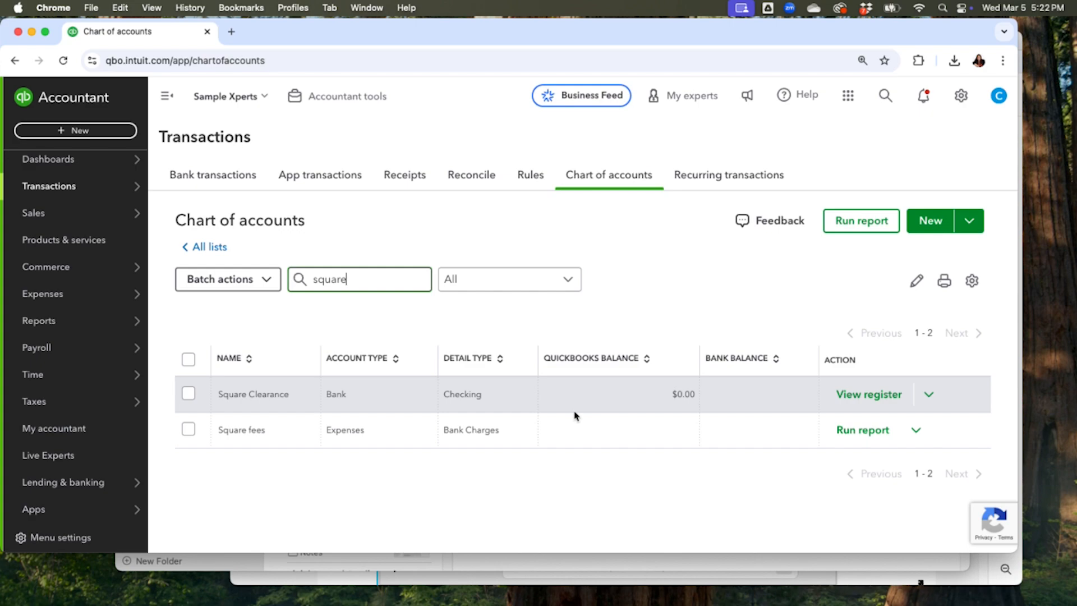
Step: Narrow the account filter to "square fees"
key("BackSpace")
key("BackSpace")
key("BackSpace")
type("are fees")
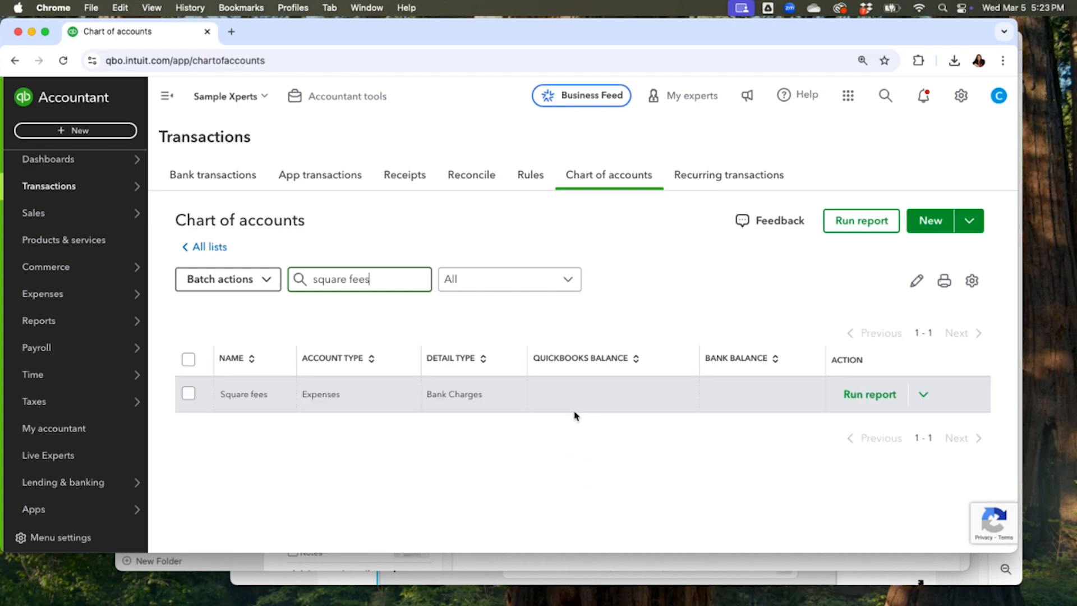
Step: Replace the account filter with "sales tax" to find that account, and clear the filter
key("BackSpace")
key("BackSpace")
key("BackSpace")
key("BackSpace")
key("BackSpace")
key("BackSpace")
key("BackSpace")
key("BackSpace")
key("BackSpace")
key("BackSpace")
key("BackSpace")
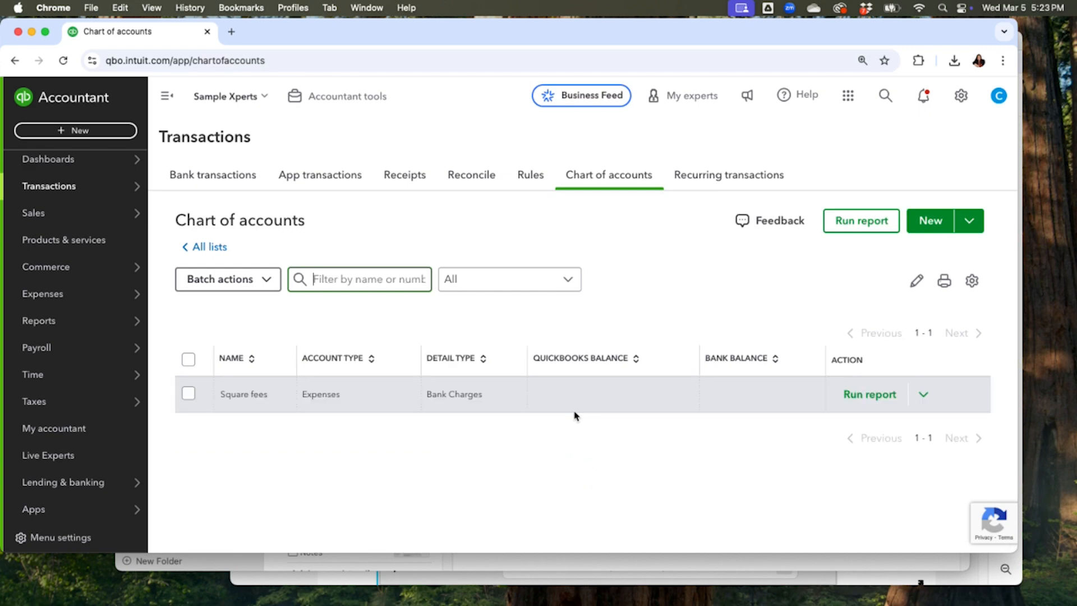
type("sa")
type("les tax")
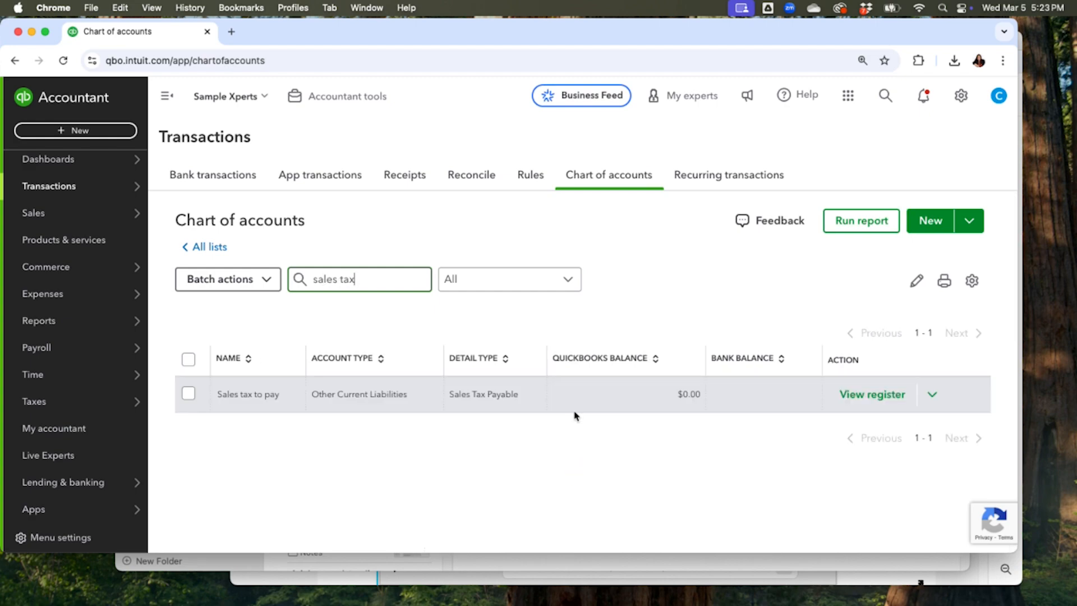
key("BackSpace")
key("BackSpace")
key("BackSpace")
key("BackSpace")
key("BackSpace")
key("BackSpace")
key("BackSpace")
key("BackSpace")
key("BackSpace")
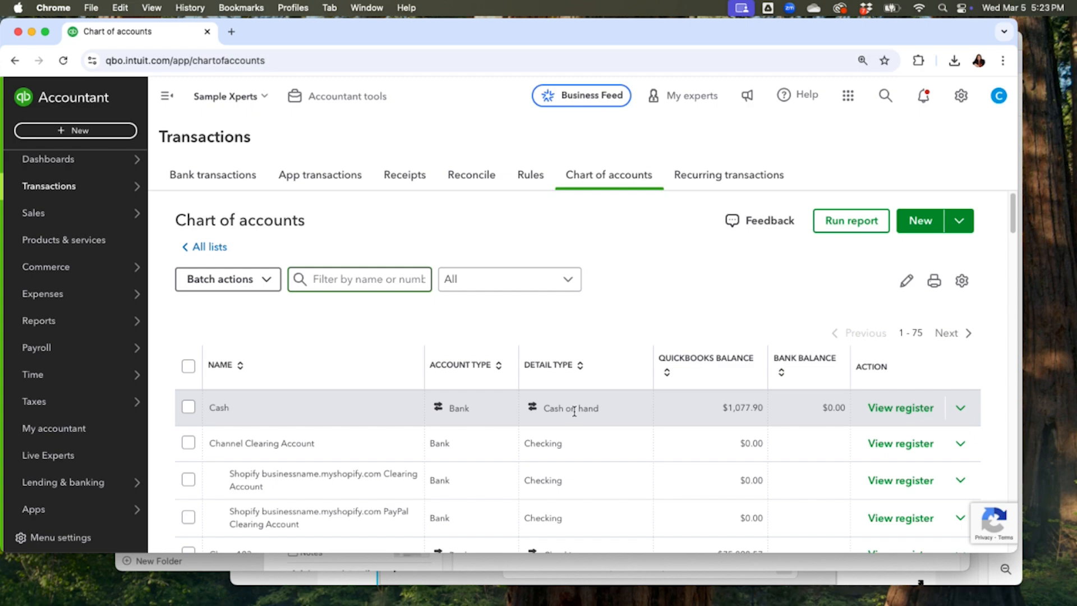
Step: Open the list of recurring transactions
left_click(961, 96)
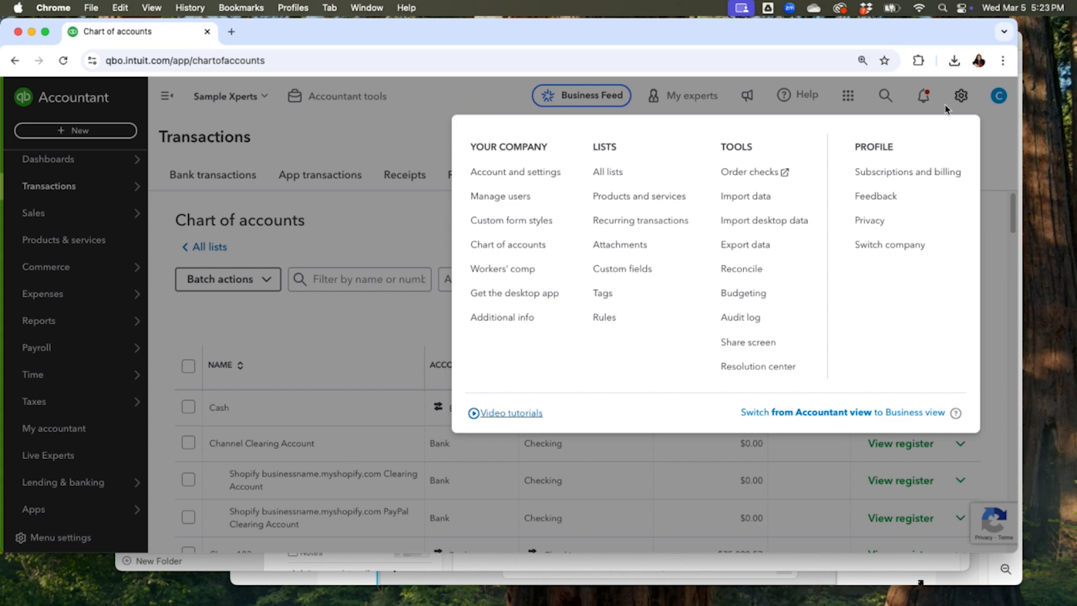
left_click(667, 230)
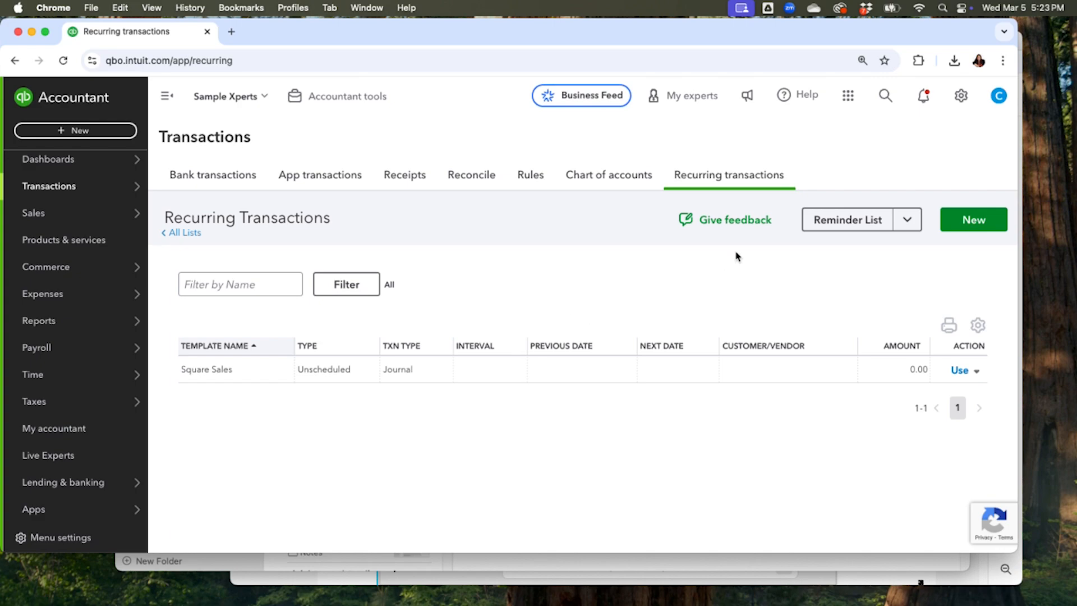
Step: Set up an unscheduled recurring Journal Entry template named "Square Monthly Sales" and close it without saving
left_click(961, 227)
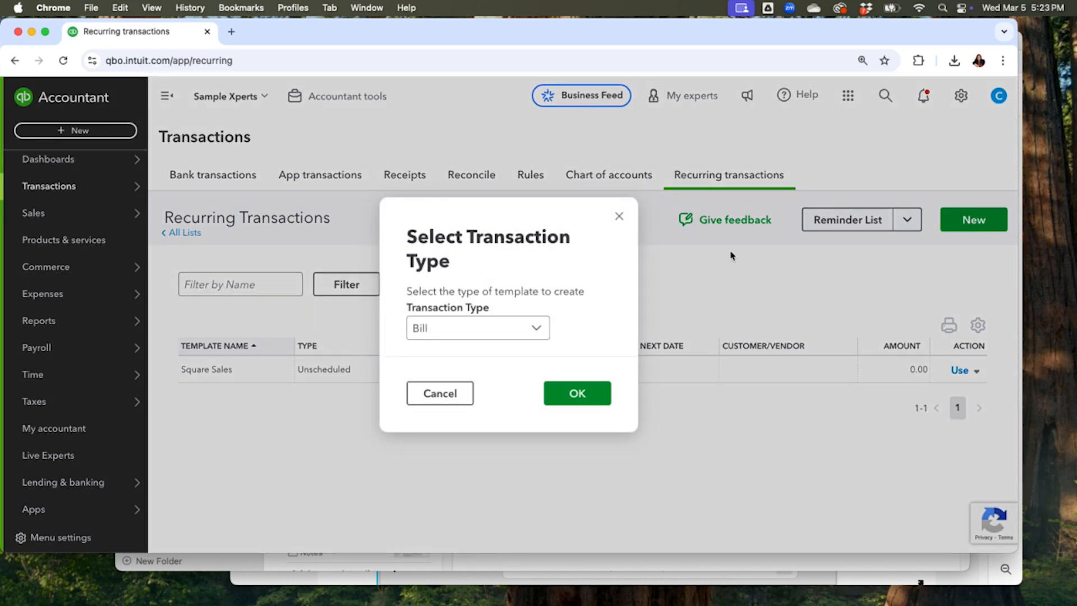
left_click(532, 332)
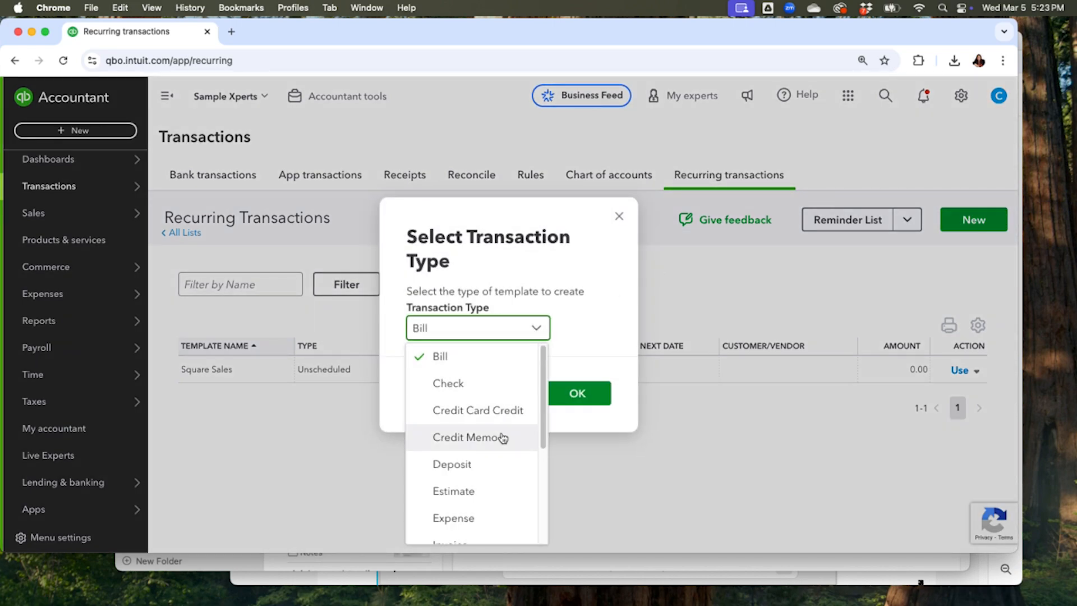
scroll(499, 436, "down", 3)
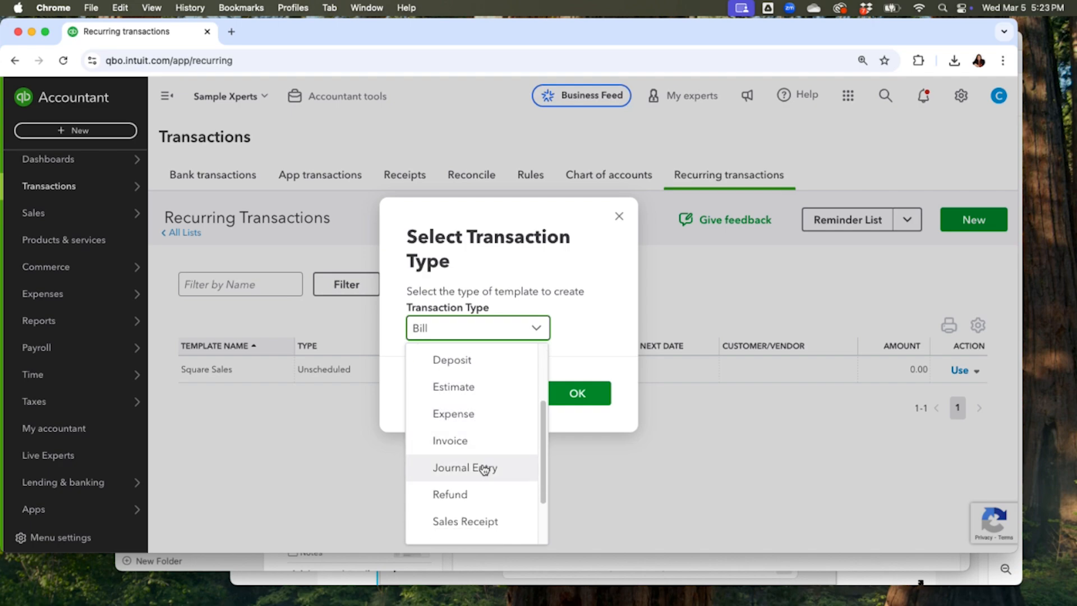
left_click(481, 468)
left_click(566, 395)
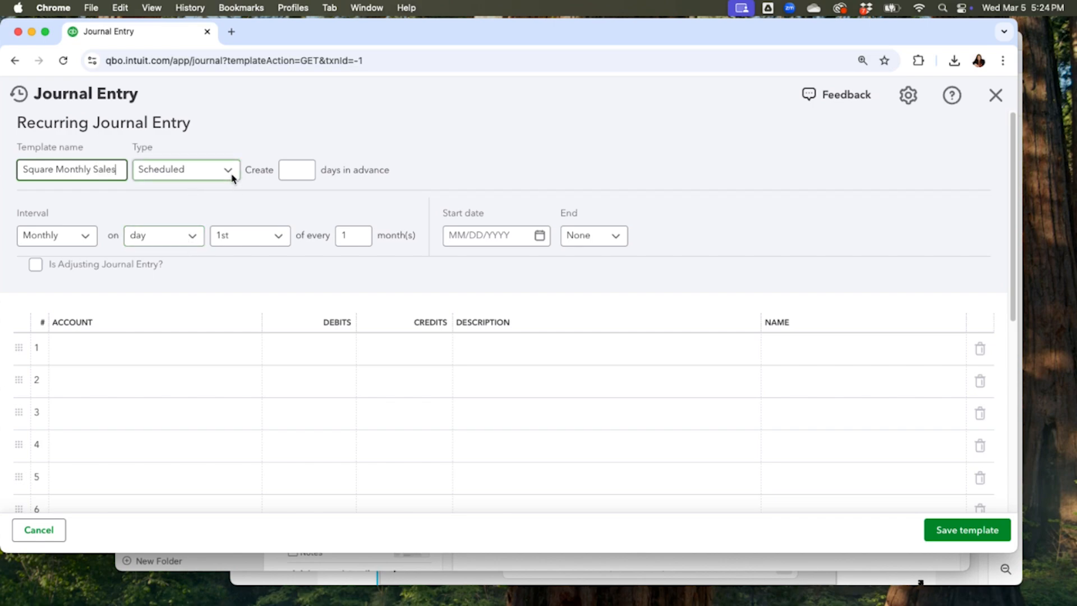
left_click(226, 170)
left_click(203, 247)
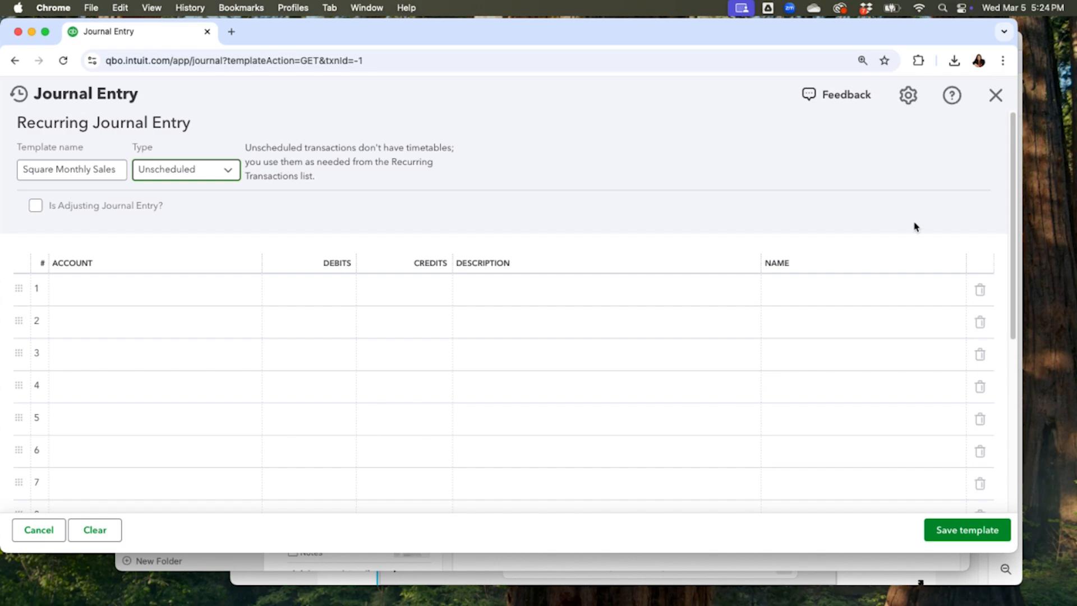
left_click(995, 95)
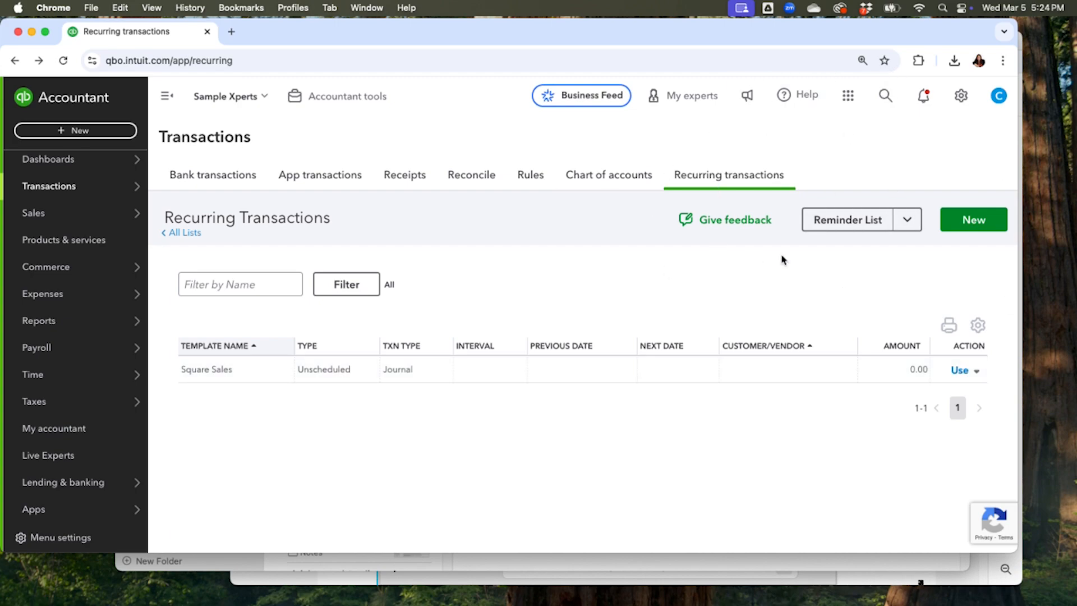
Step: Create a journal entry from the Square Sales template and arrange it beside the February sales-summary spreadsheet in Numbers
left_click(959, 371)
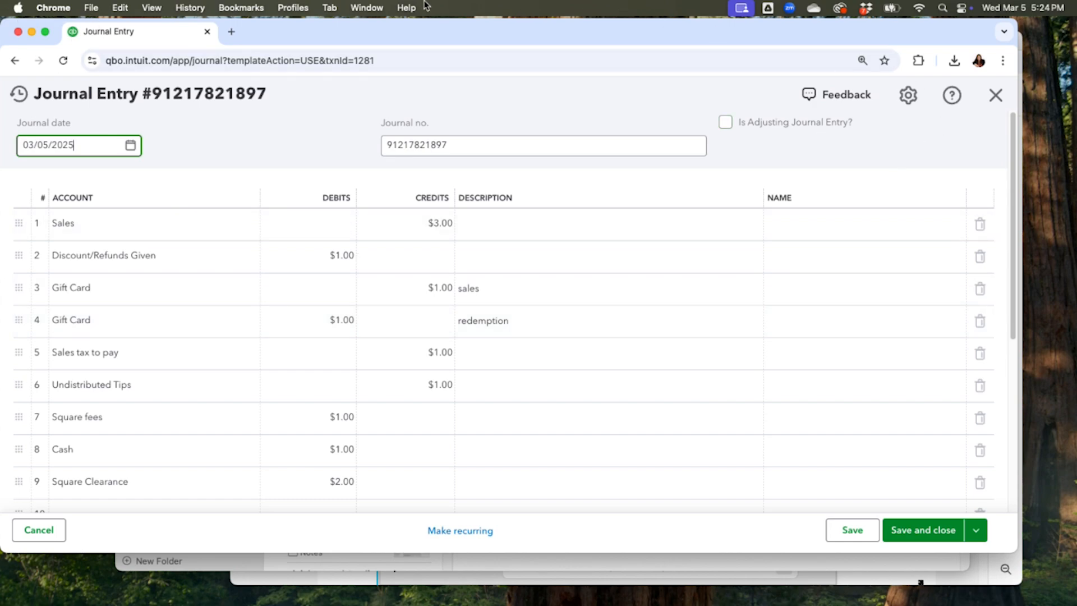
left_click_drag(1076, 37, 125, 29)
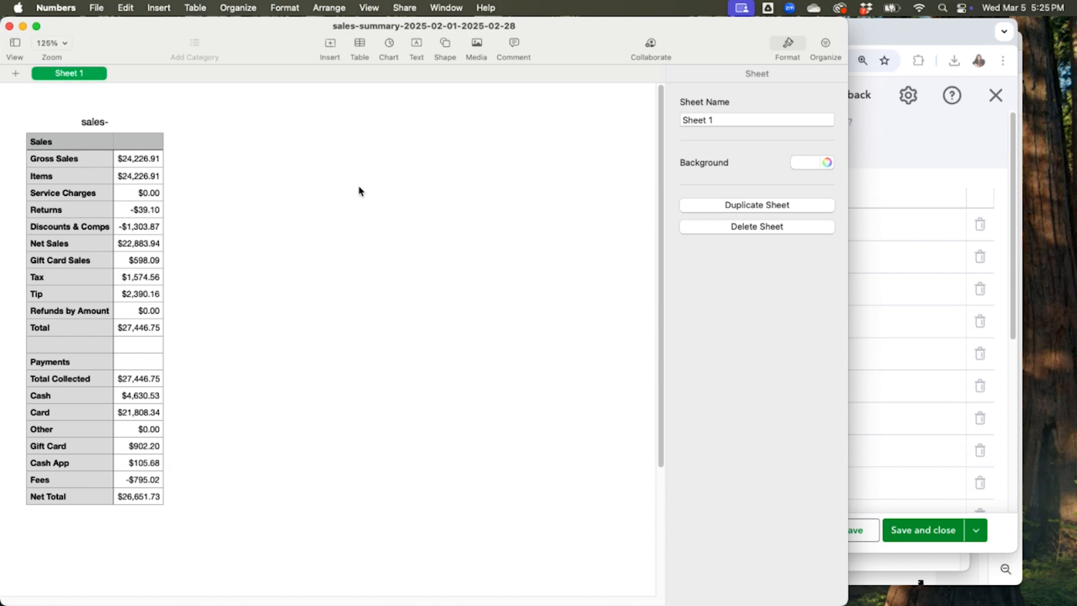
left_click(933, 155)
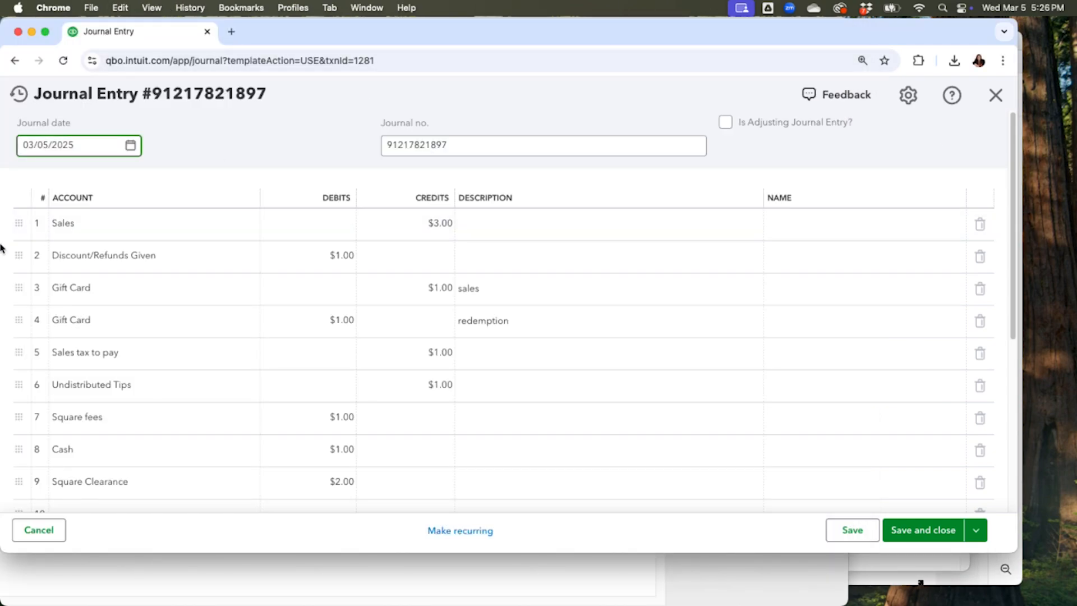
left_click_drag(3, 247, 173, 289)
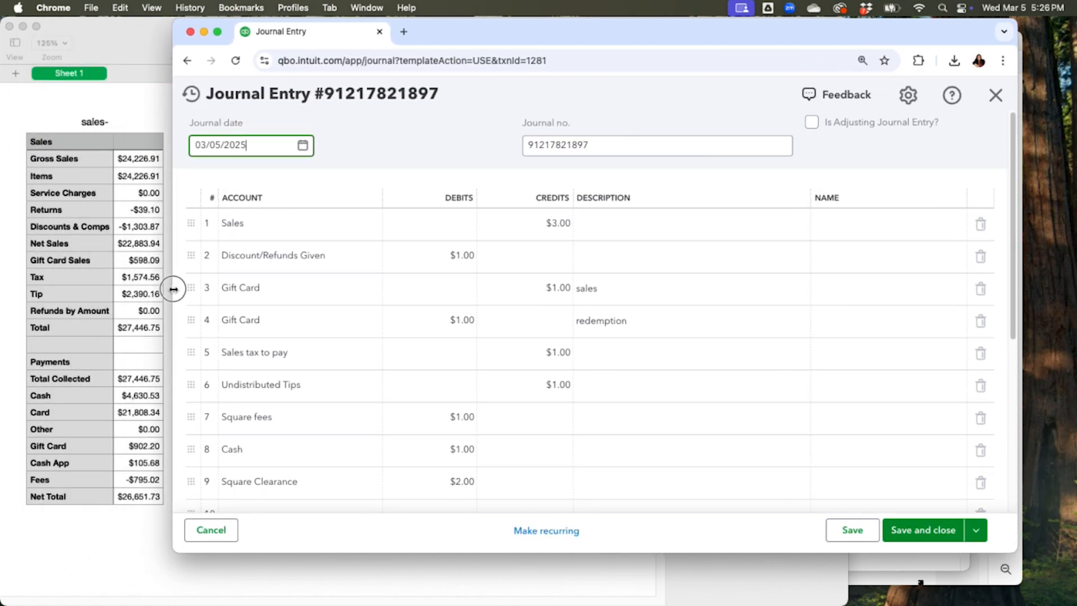
Step: Set the journal date to 02/28/2025
left_click(302, 145)
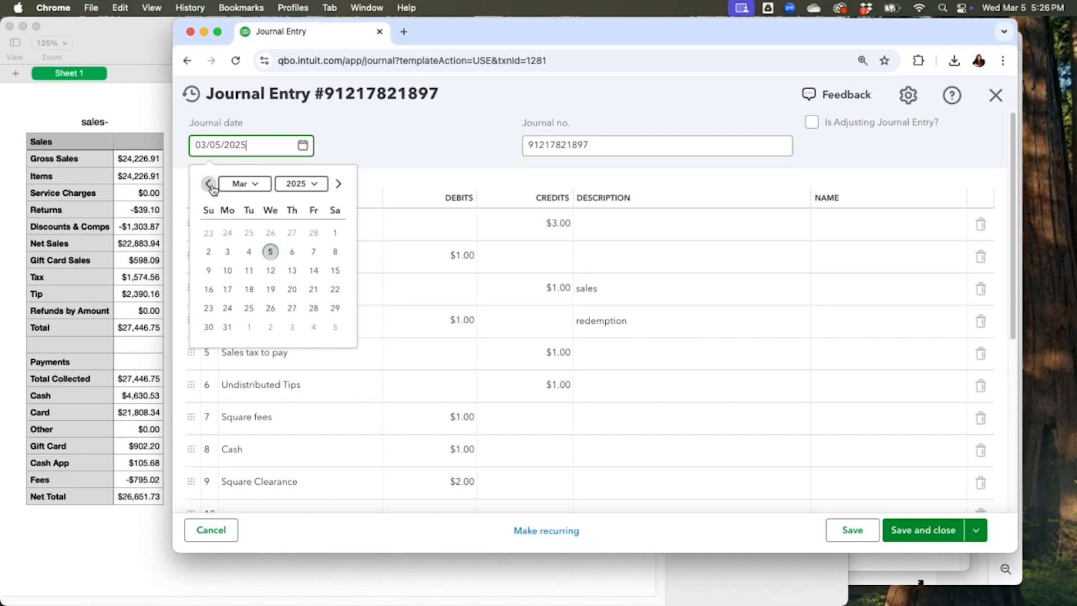
left_click(210, 186)
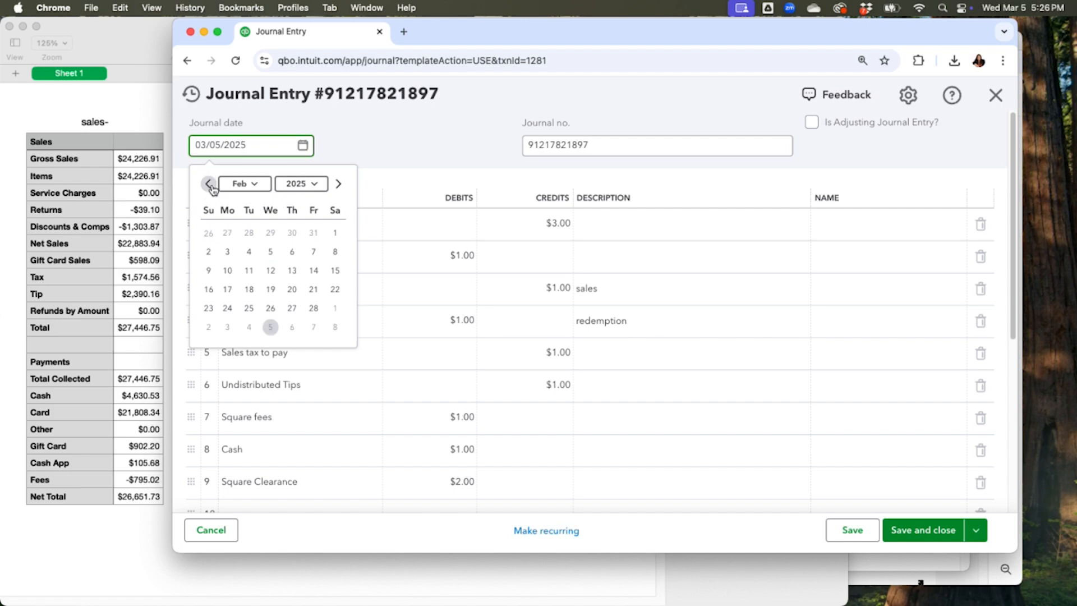
left_click(312, 309)
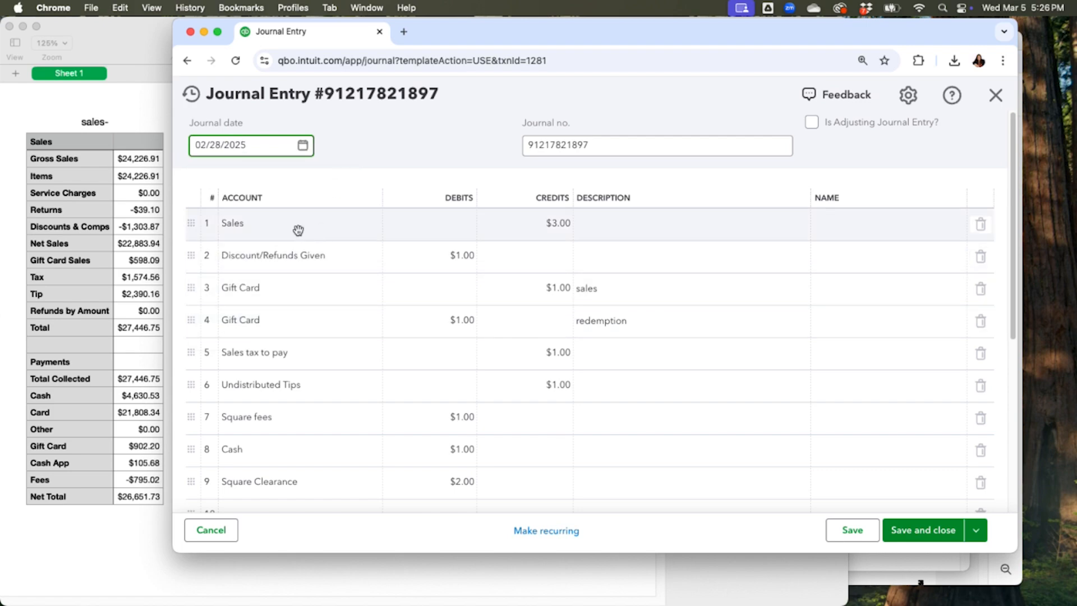
Step: Set the credit on the Sales line to the February gross sales of 24226.91
left_click(557, 229)
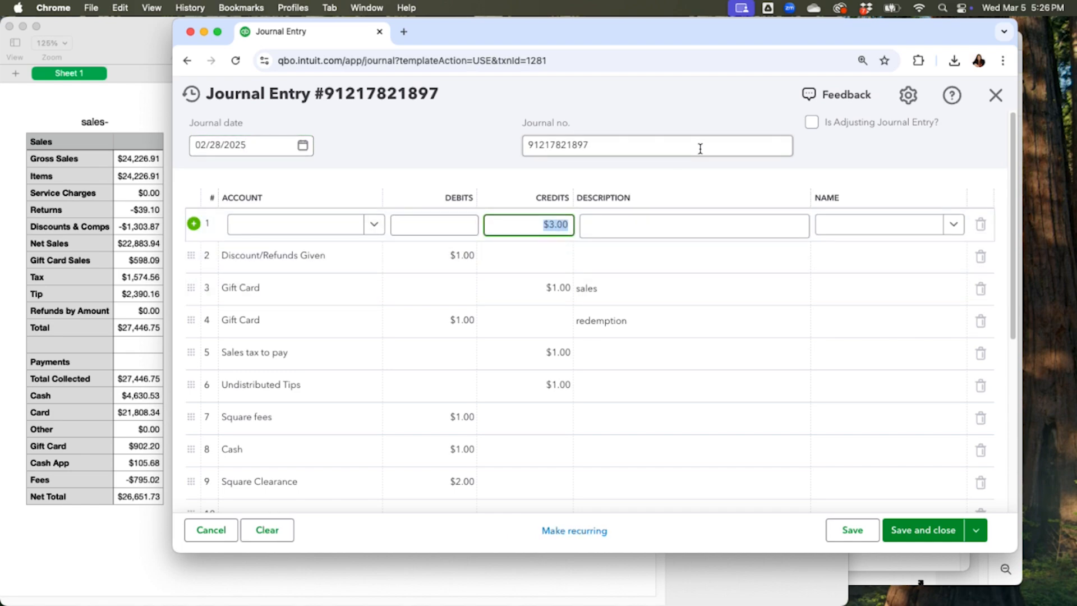
key("BackSpace")
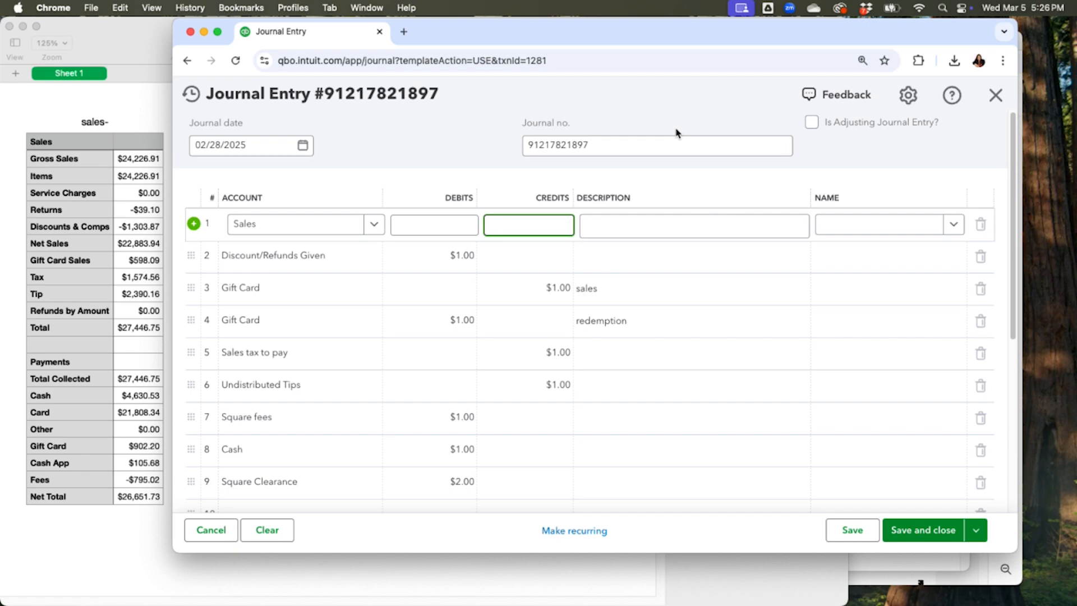
type("24226.91")
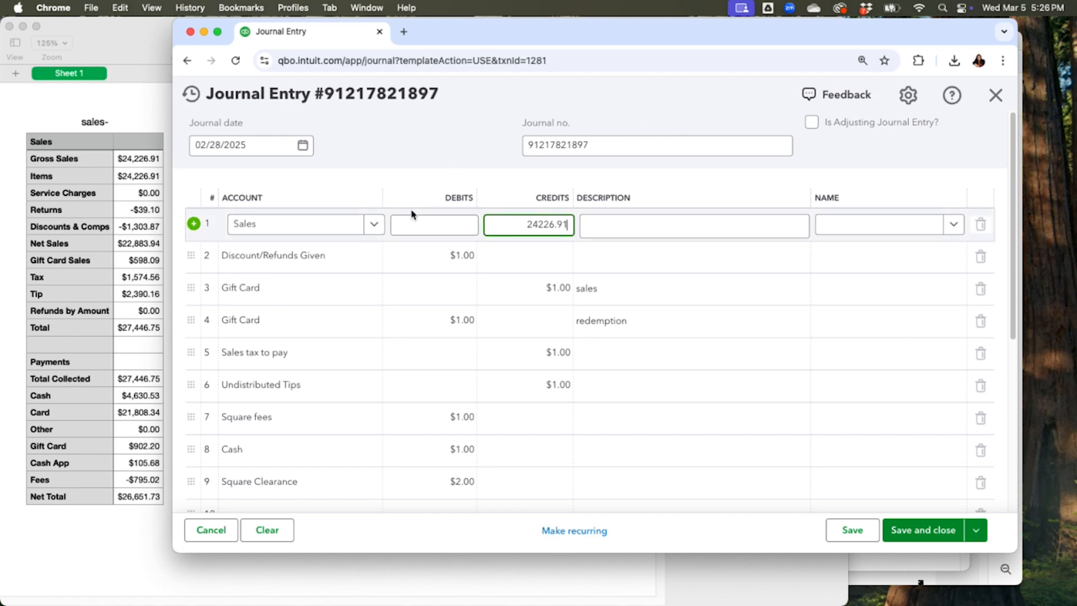
Step: Set the debit on the Discount/Refunds Given line to the February returns of 39.10
left_click(449, 258)
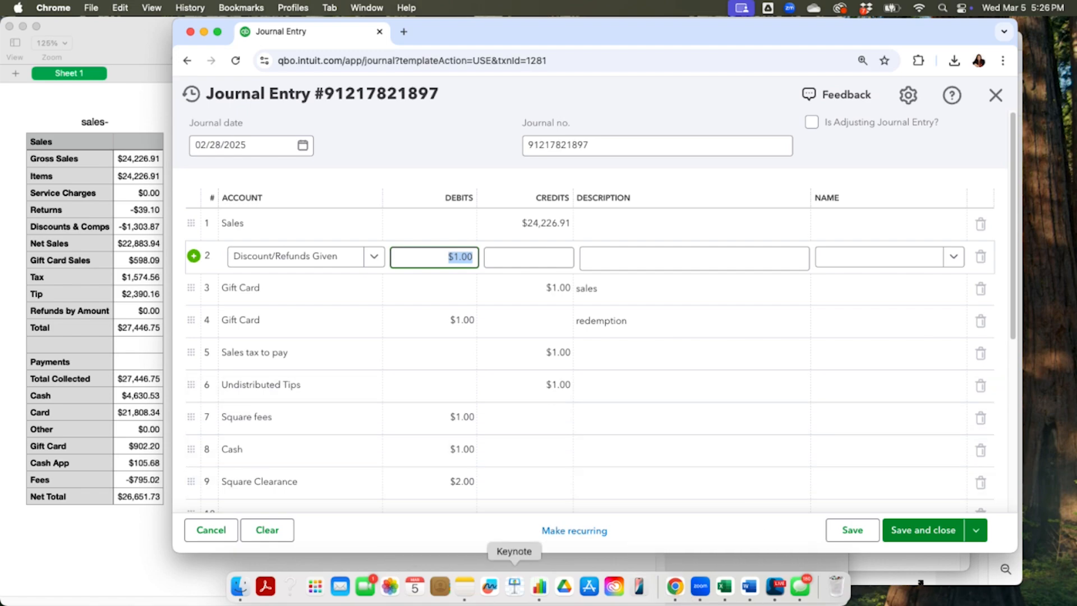
key("F11")
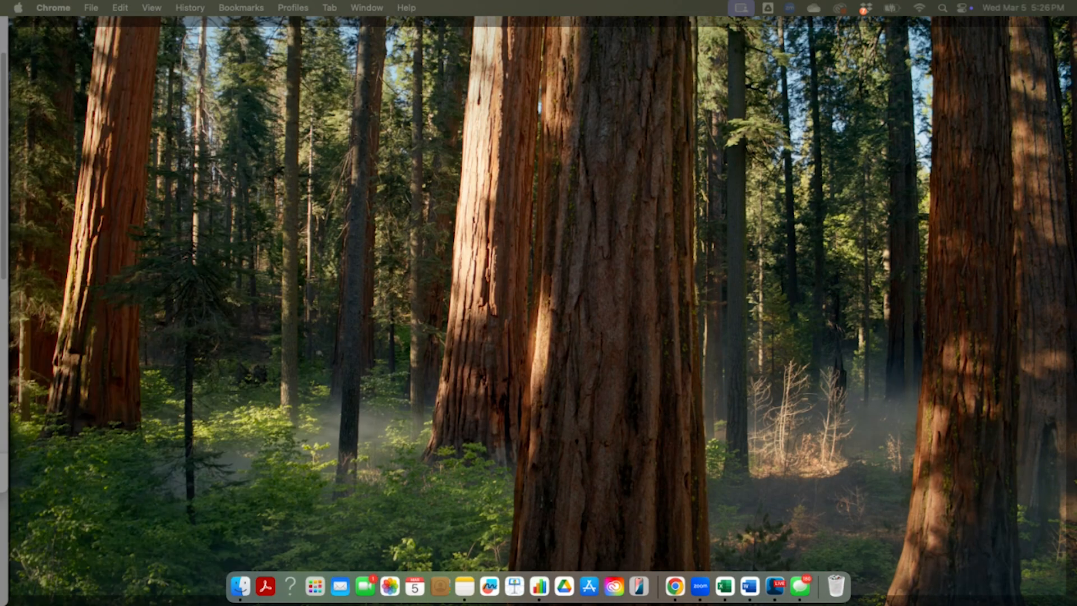
key("F11")
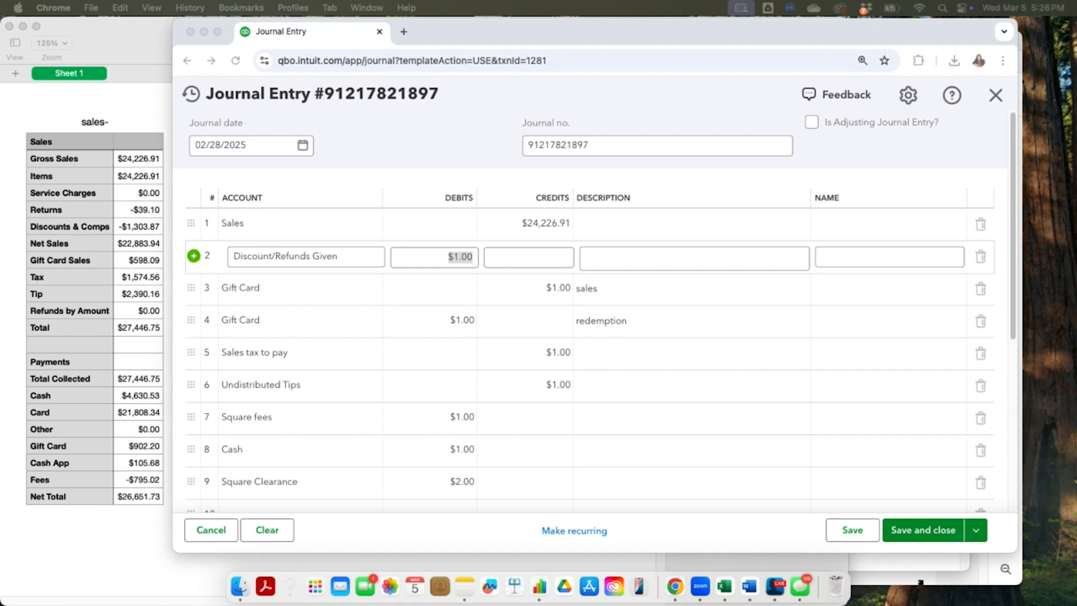
left_click(429, 258)
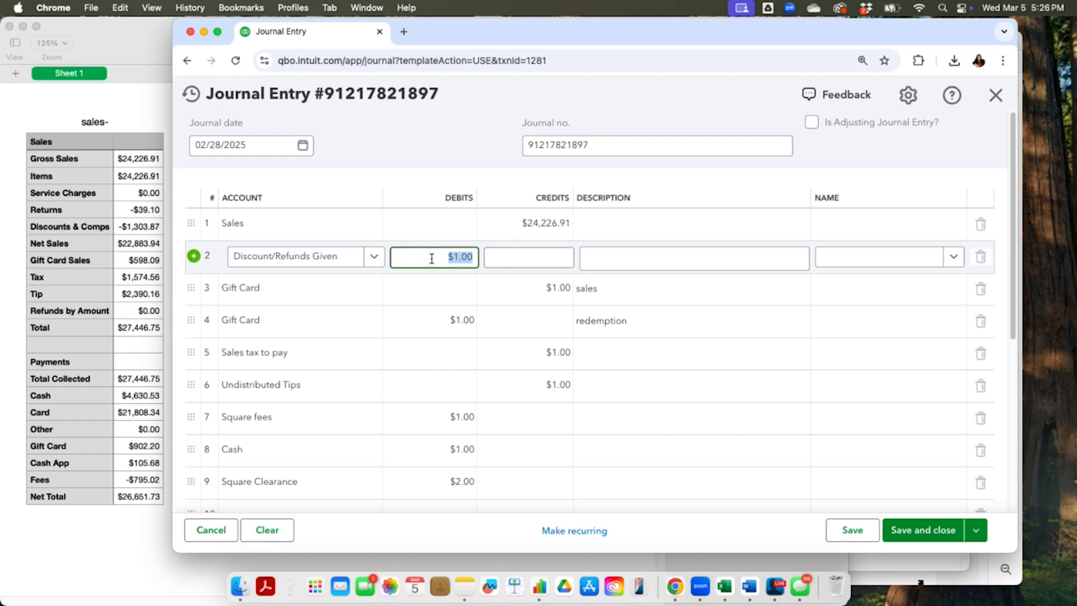
key("BackSpace")
type("39.10")
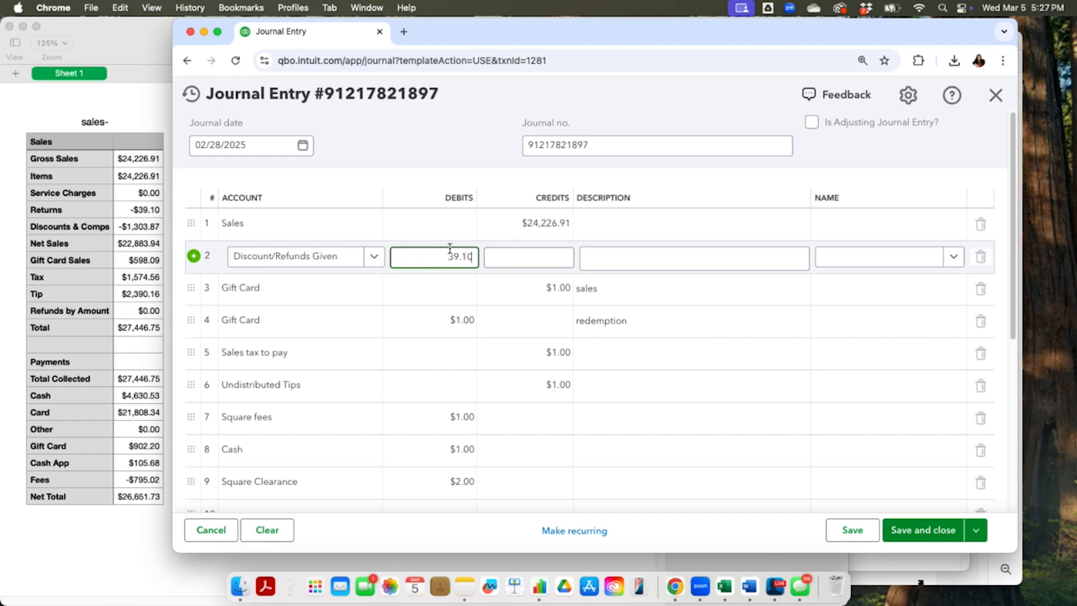
Step: Insert a second Discount/Refunds Given line below Sales with a debit of 1303.87 for discounts and comps
left_click(192, 255)
left_click(255, 257)
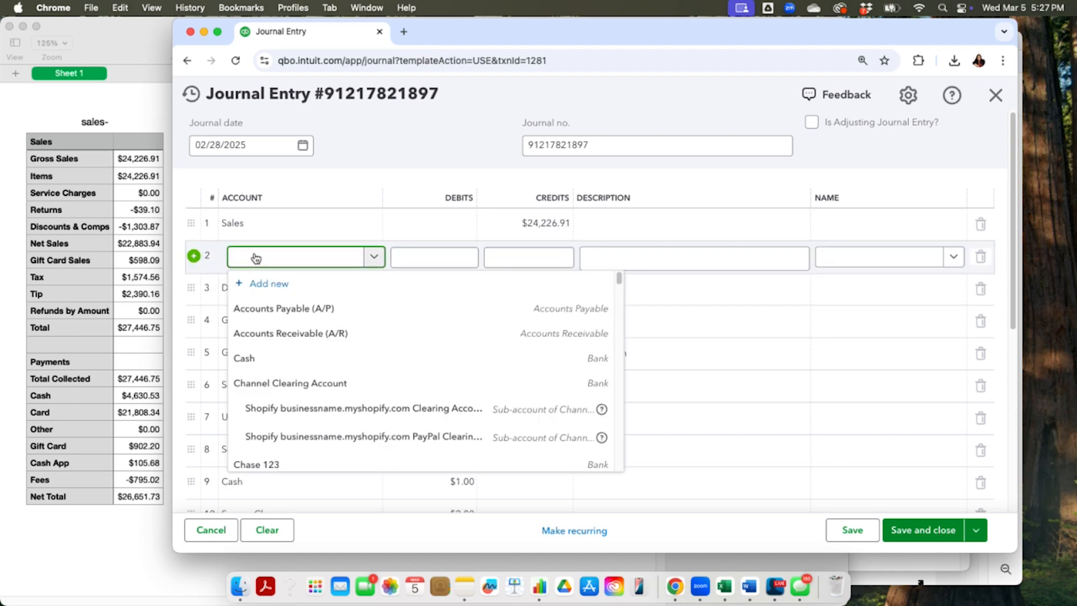
type("discout")
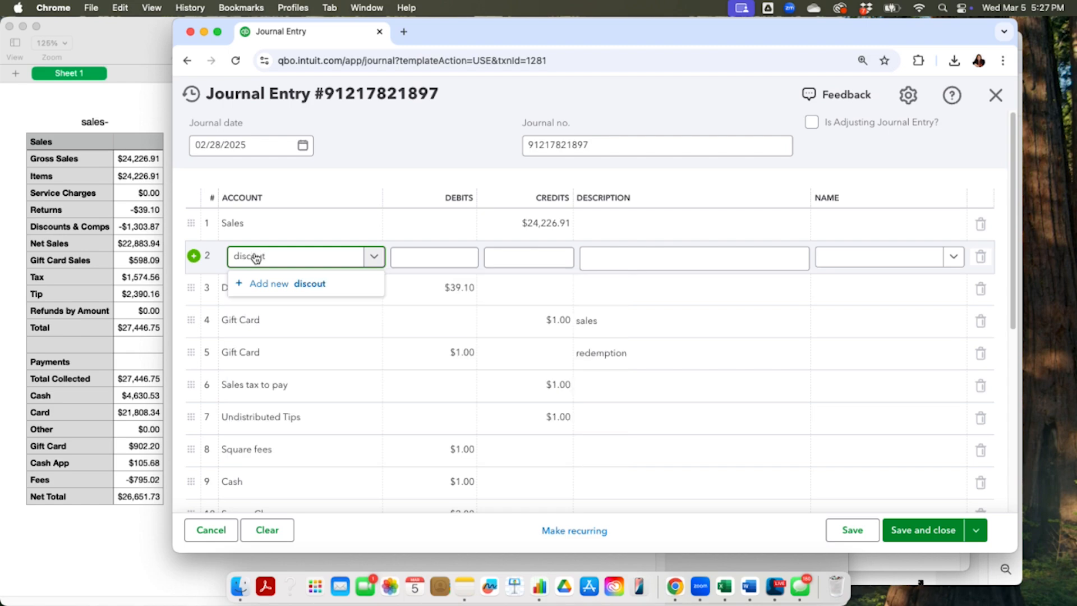
key("BackSpace")
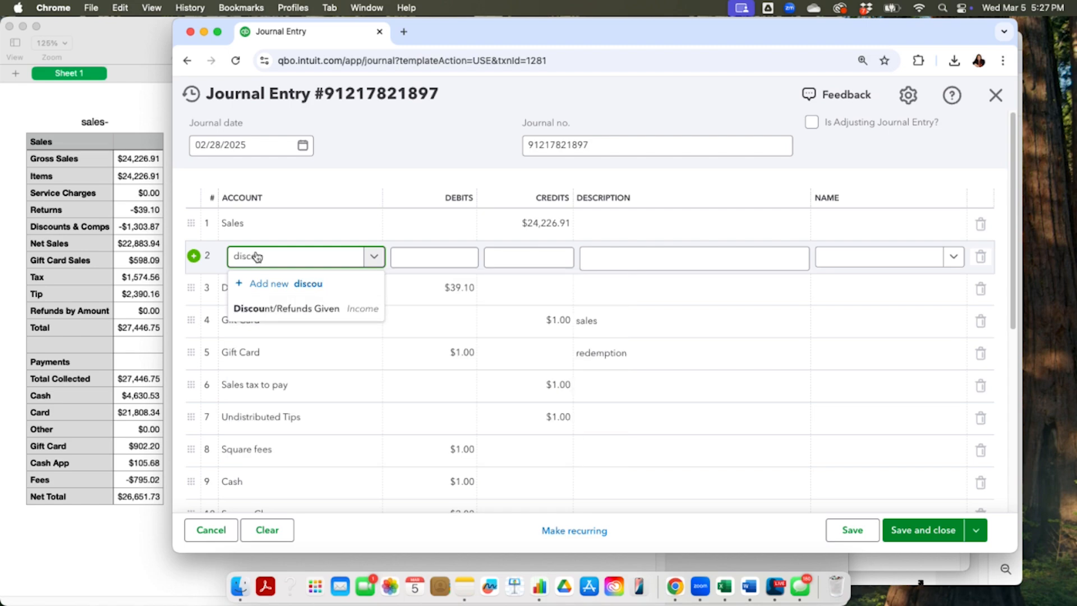
left_click(276, 308)
left_click(426, 258)
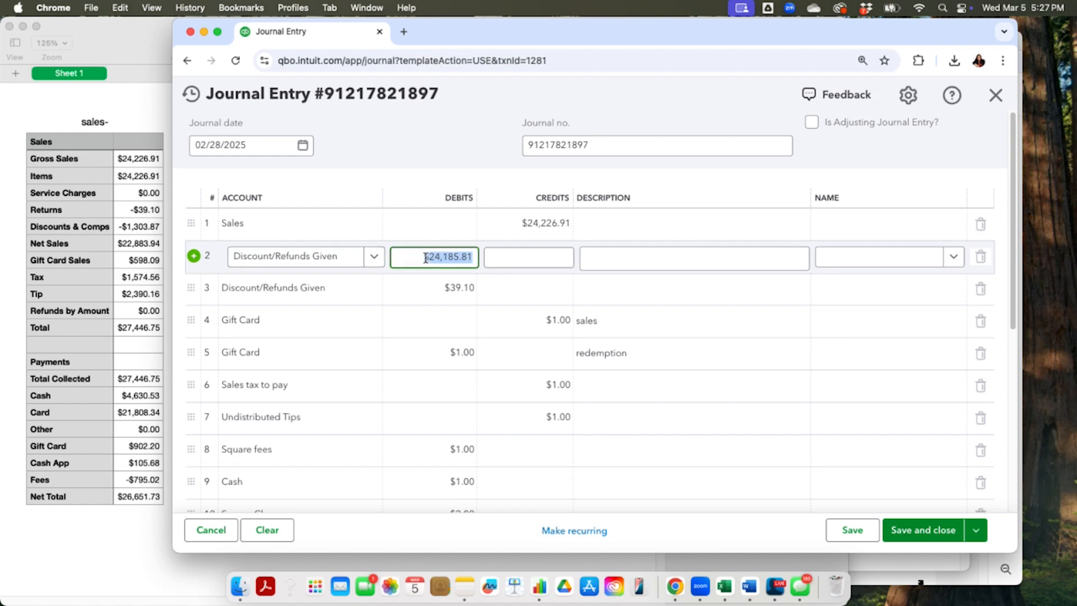
key("BackSpace")
type("1303.87")
Step: Set the Gift Card sales credit to 598.09 and the Gift Card redemption debit to 902.20
scroll(448, 298, "down", 1)
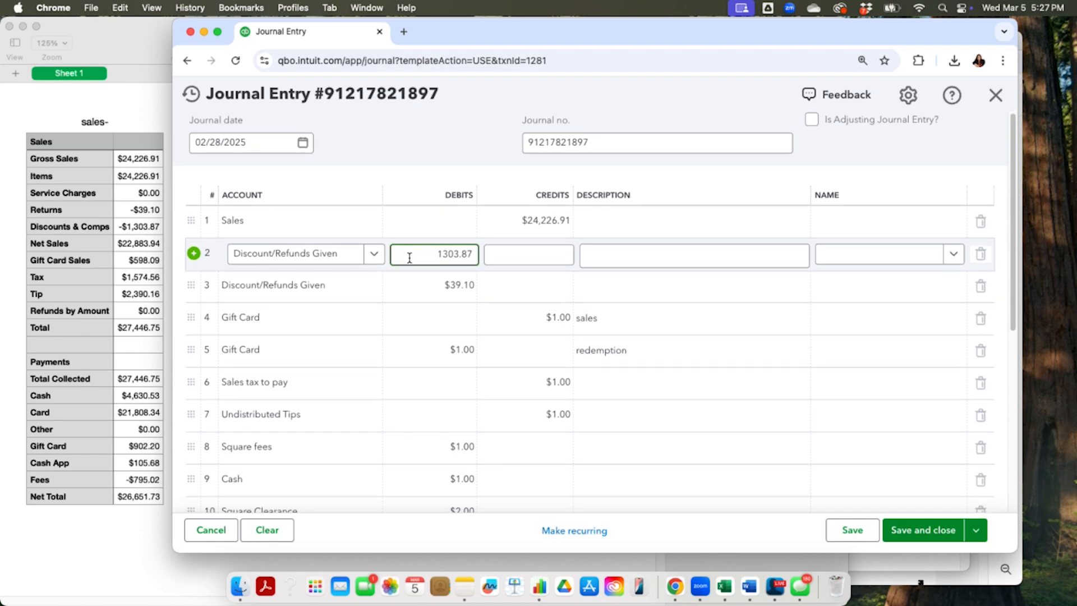
left_click(470, 311)
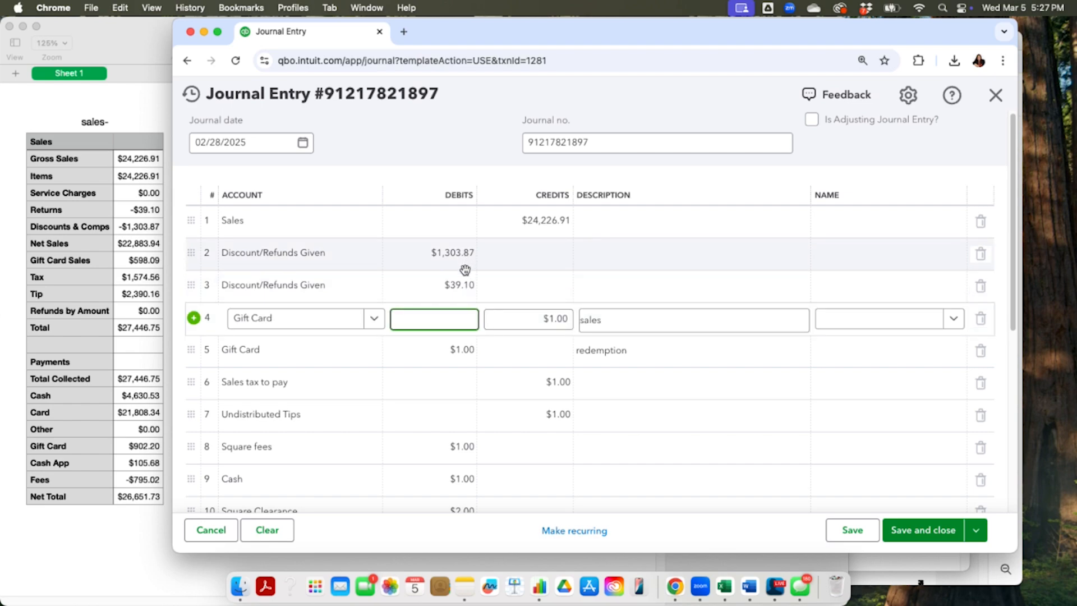
left_click(553, 319)
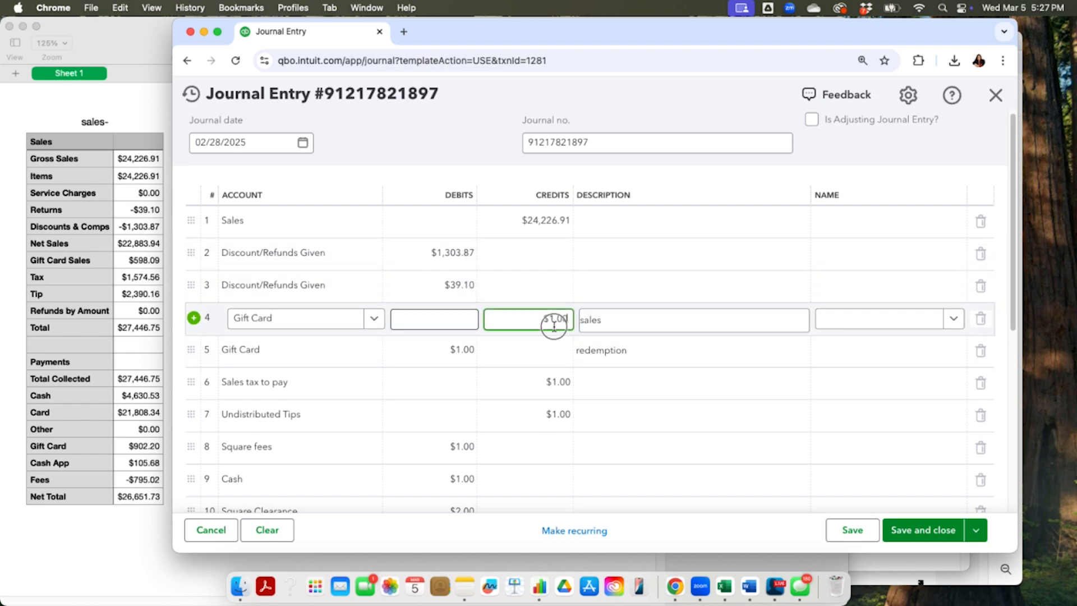
key("BackSpace")
type("598.09")
left_click(467, 351)
key("BackSpace")
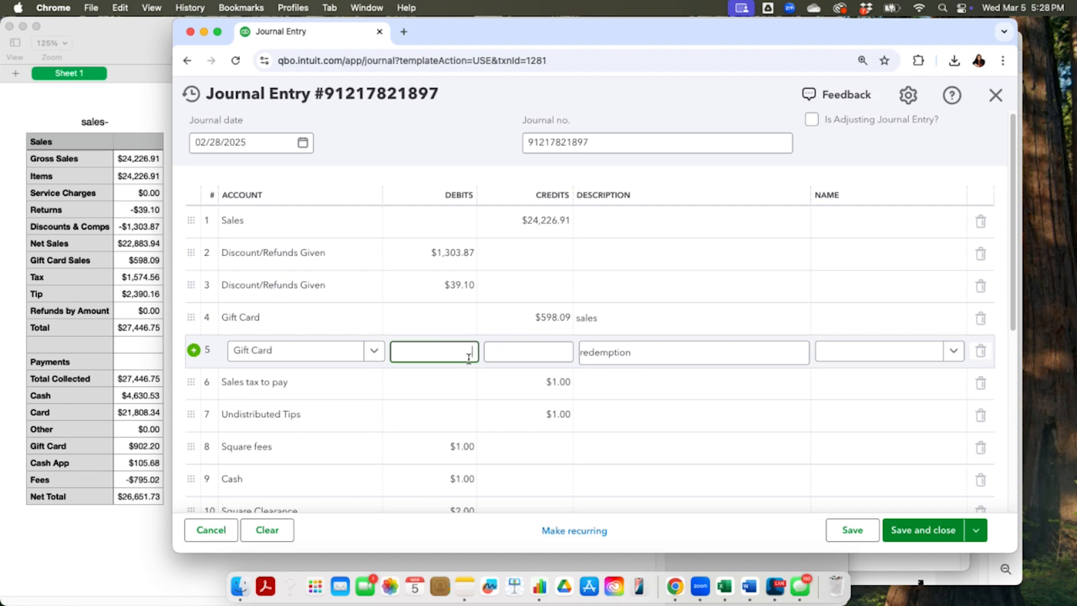
type("902.20")
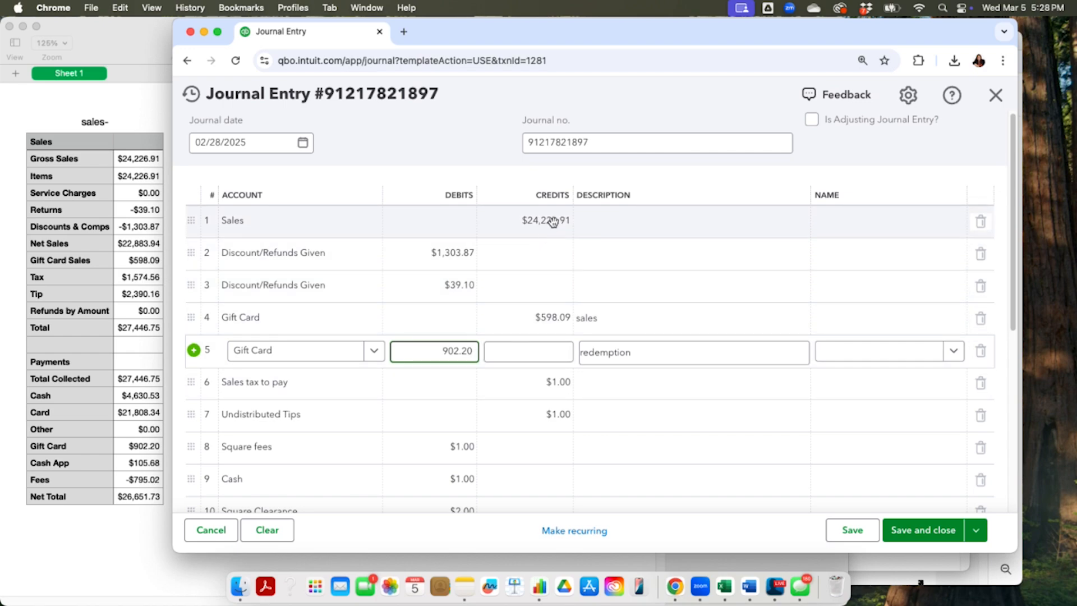
Step: Set the Sales tax to pay credit to 1,574.56 and the Undistributed Tips credit to 2390.16
left_click(560, 384)
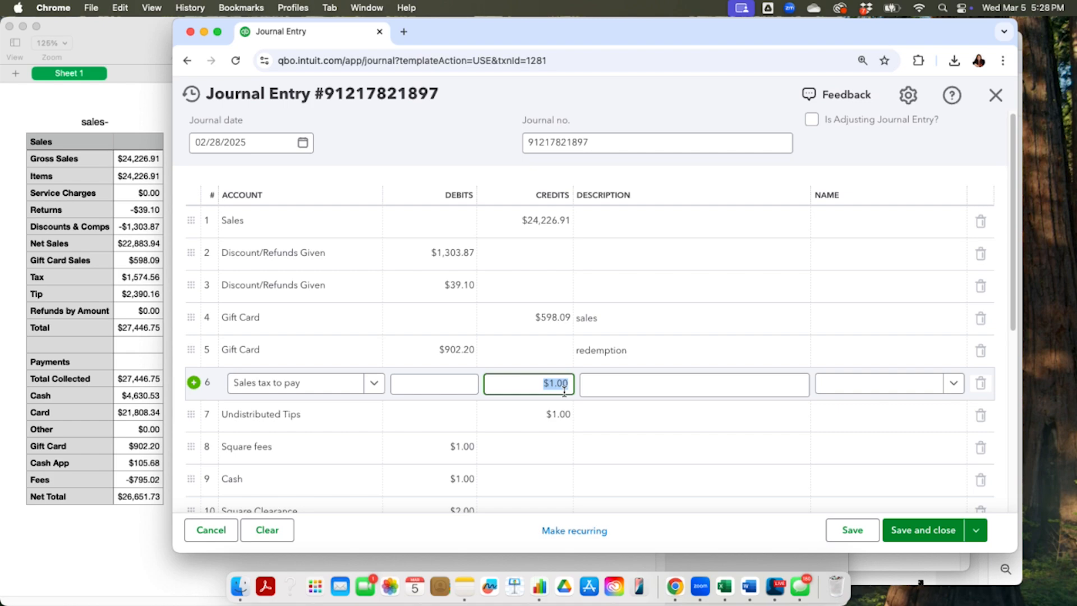
key("BackSpace")
type("1,574.56")
left_click(556, 414)
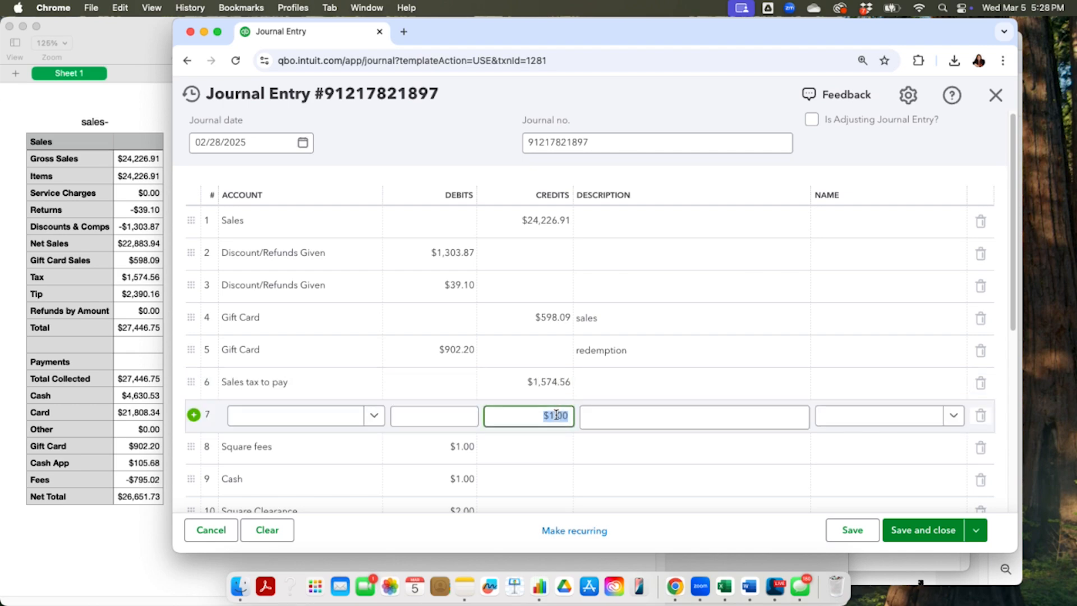
key("BackSpace")
type("2390")
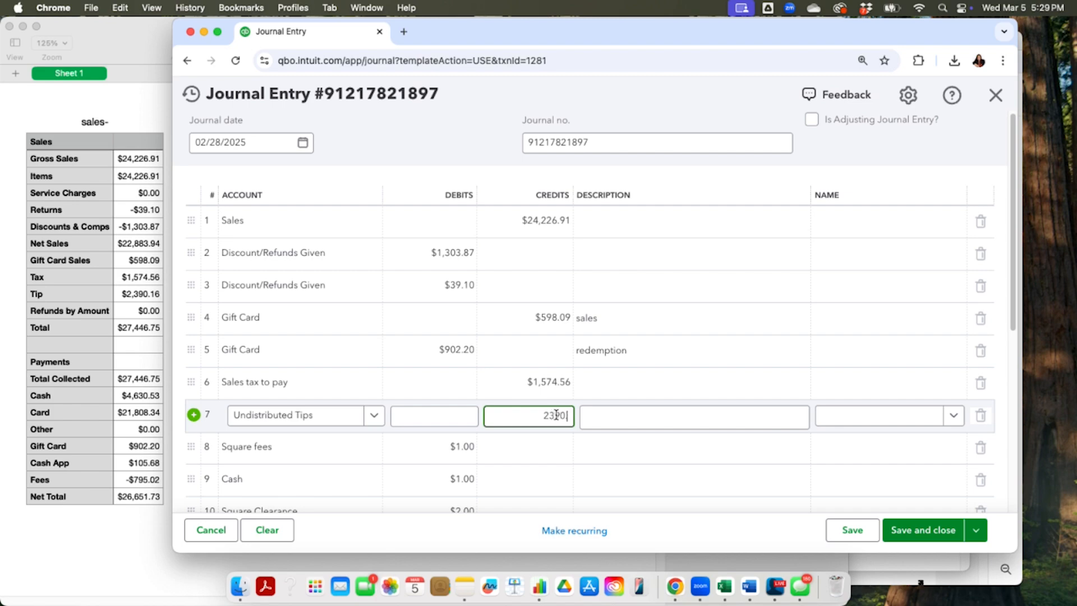
type(".16")
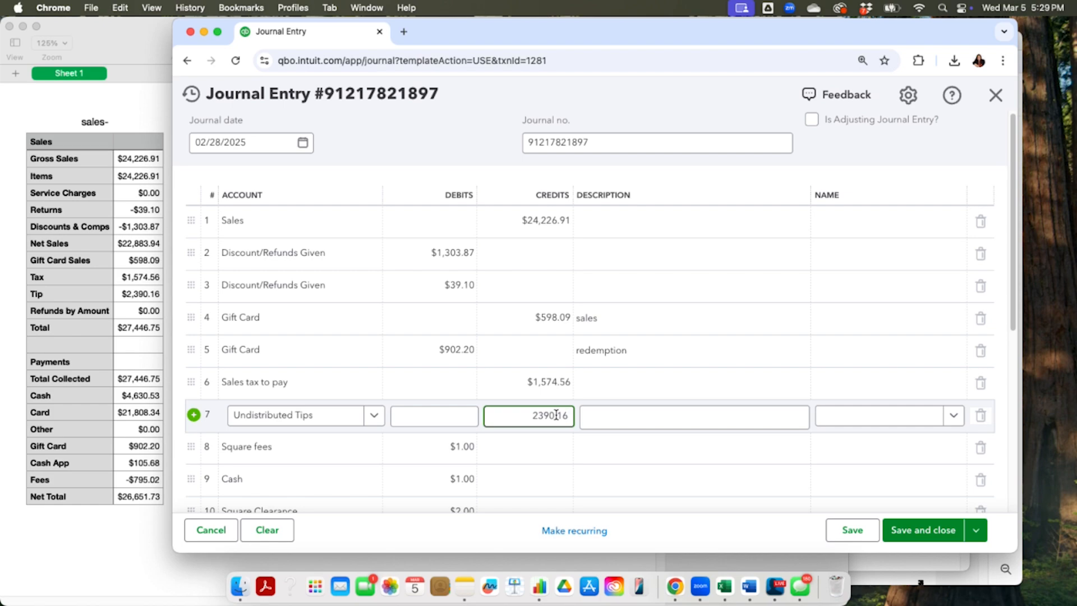
Step: Set the Square fees debit to 795.02 and the Cash debit to 4630.53
left_click(467, 449)
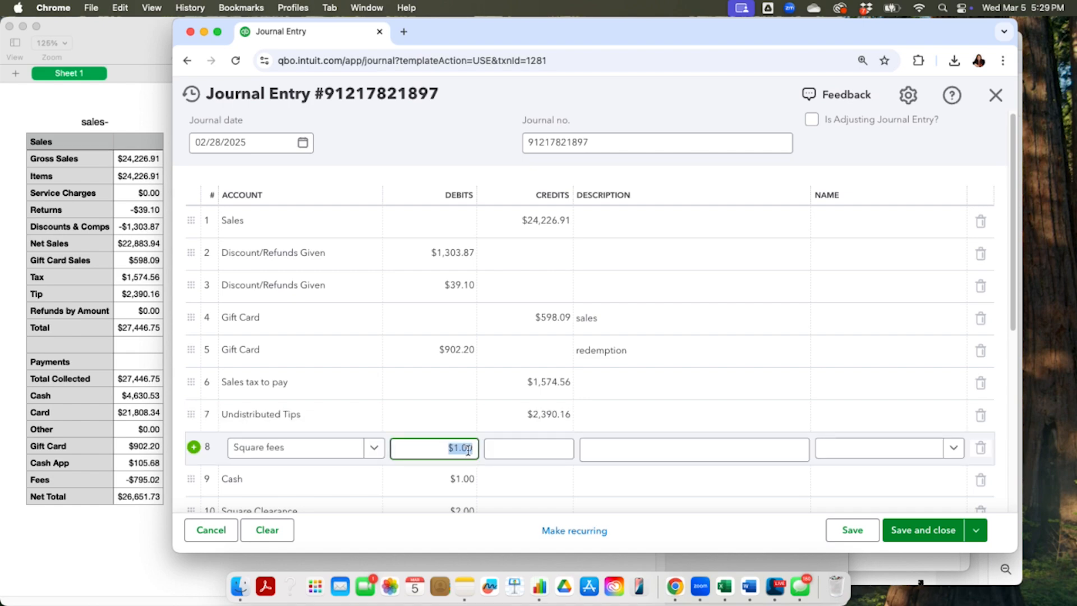
key("BackSpace")
type("795.02")
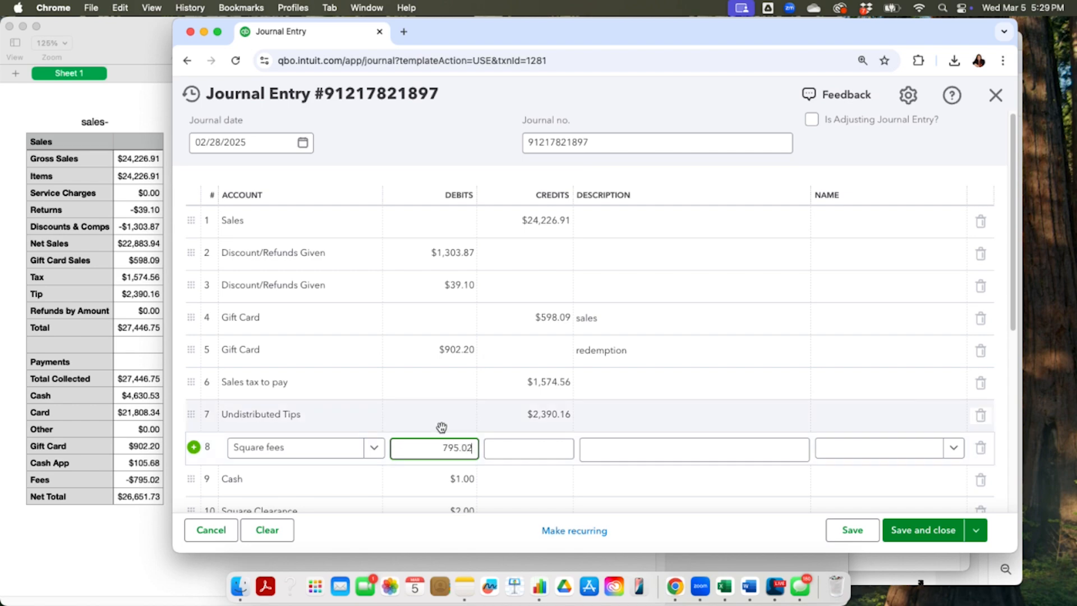
scroll(439, 421, "down", 3)
left_click(442, 391)
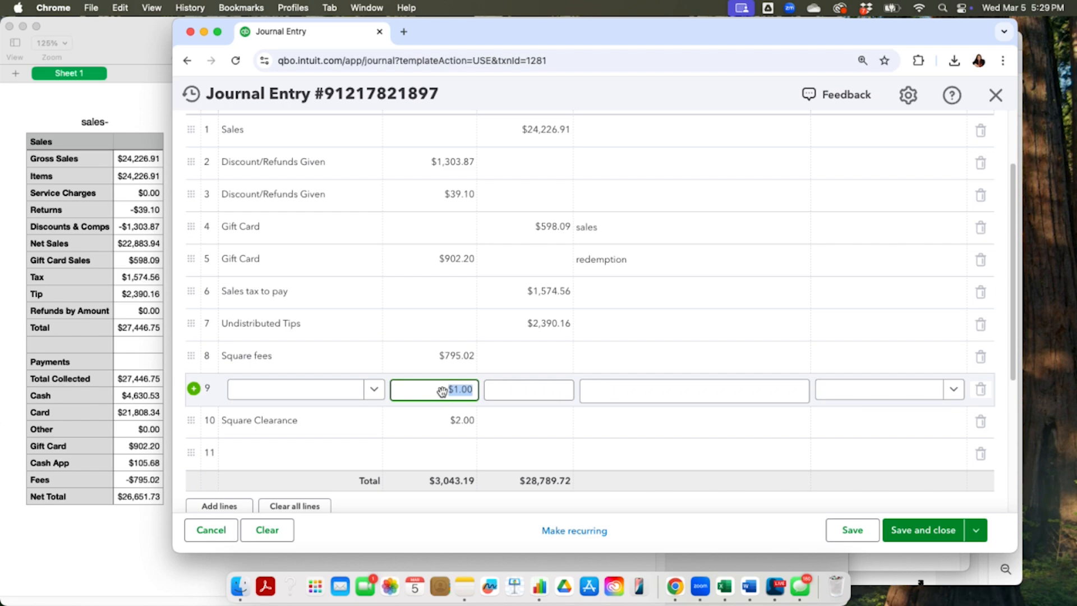
key("BackSpace")
type("4630.53")
Step: Set the debit on the existing Square Clearance line to 21805.34 for card payments
left_click(461, 424)
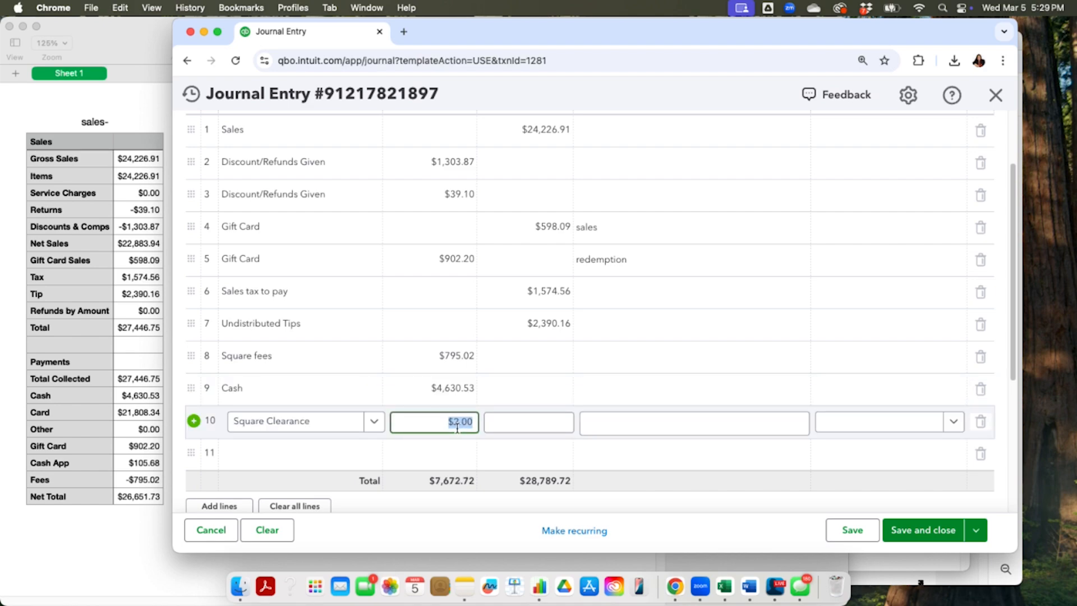
type("21")
type("05.34")
Step: Assign the Square Clearance account to the empty line 11 of the journal entry
left_click(296, 450)
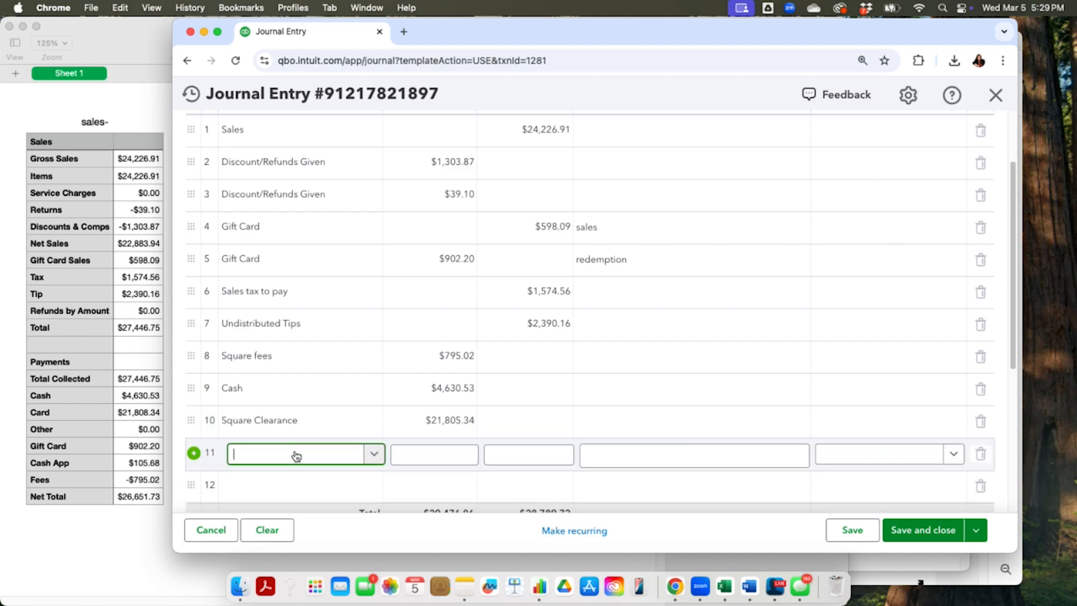
type("s")
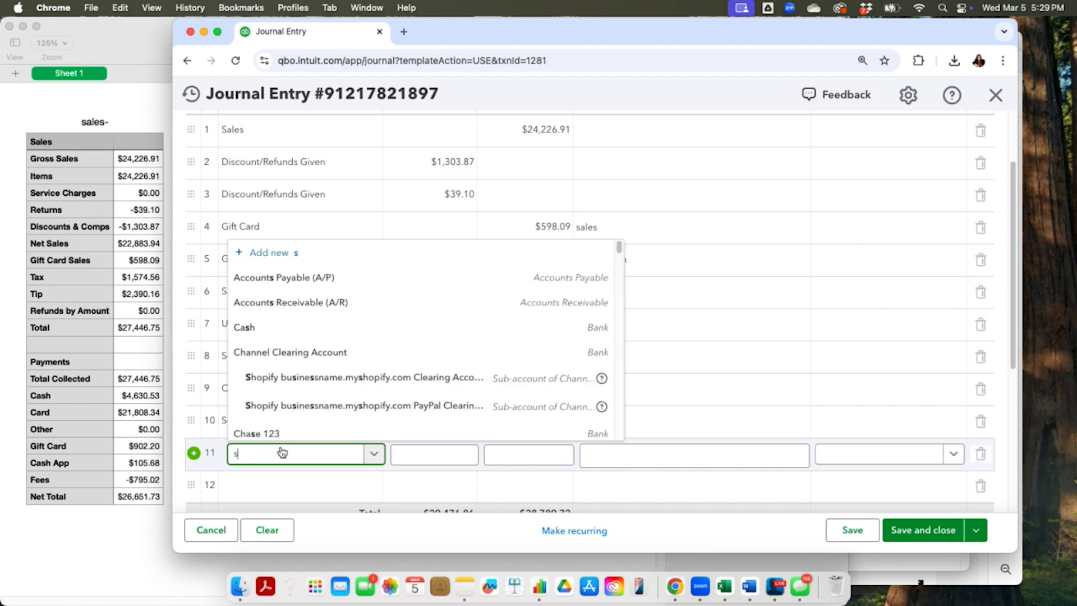
type("quare")
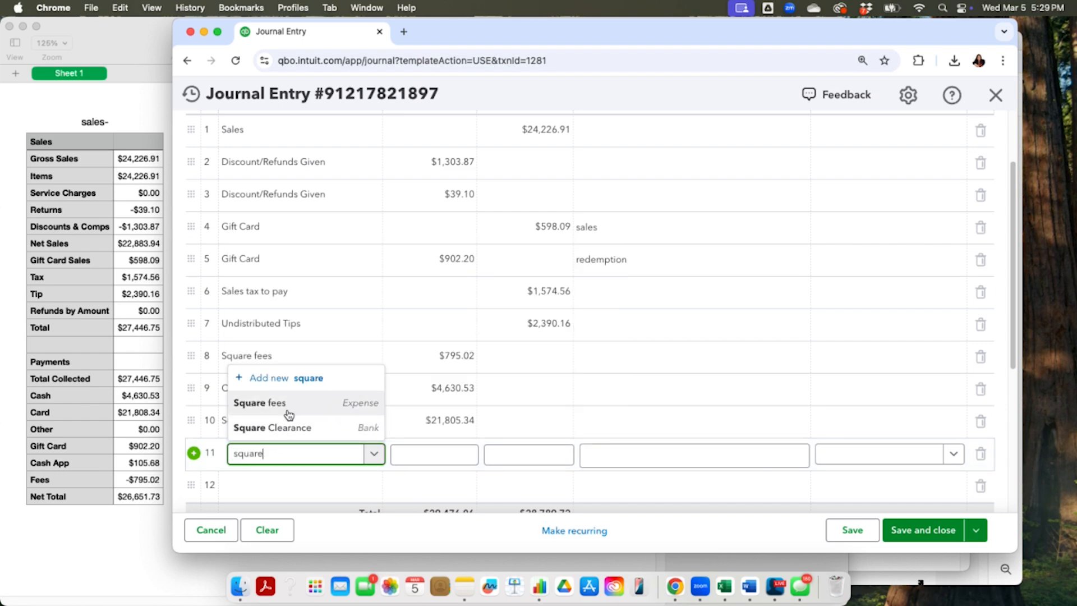
left_click(289, 409)
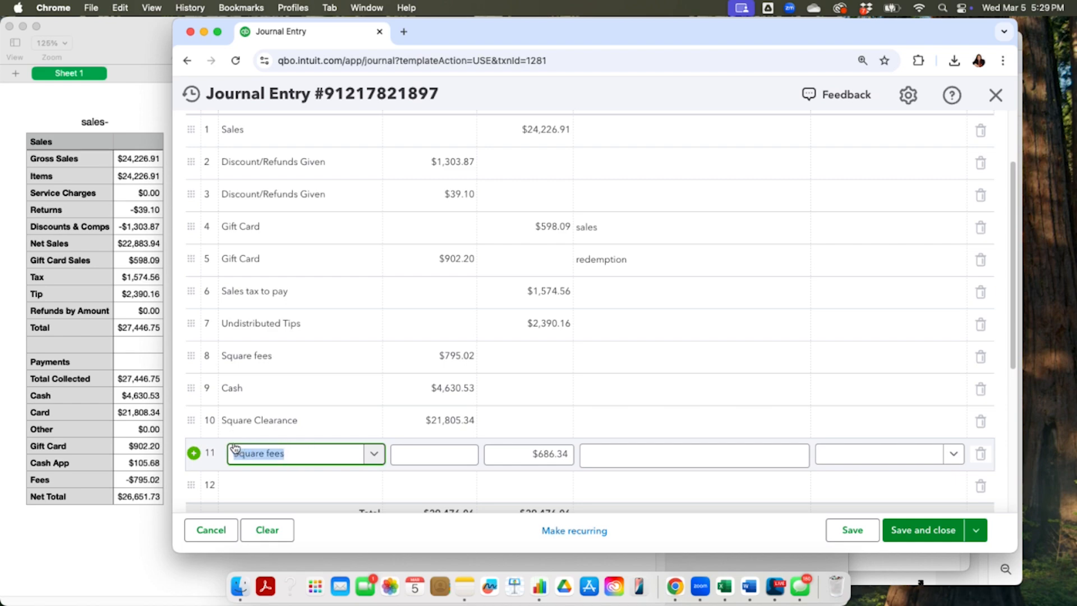
type("square")
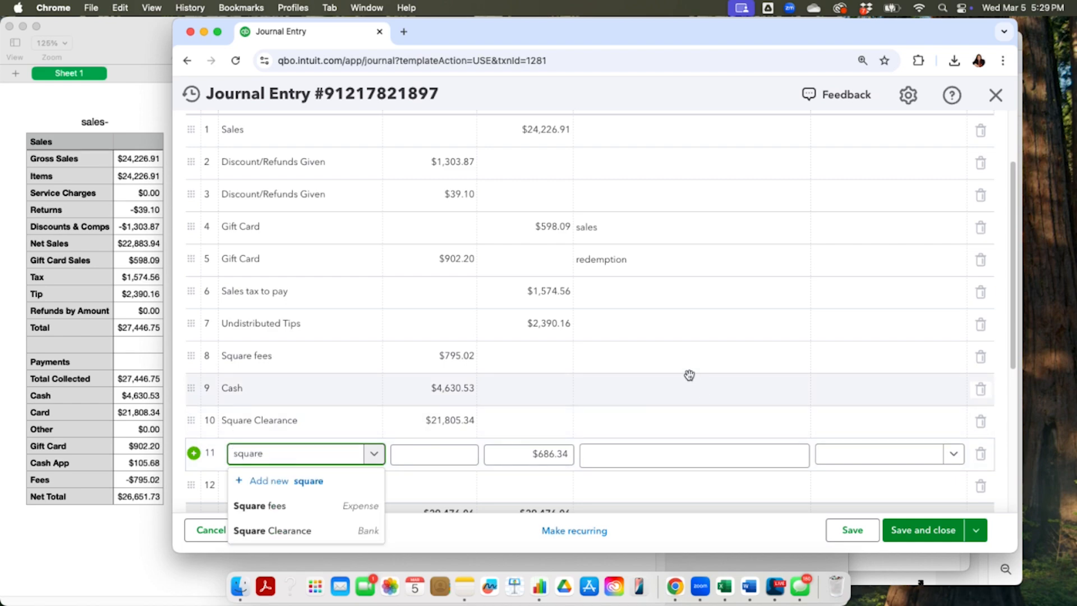
left_click(336, 530)
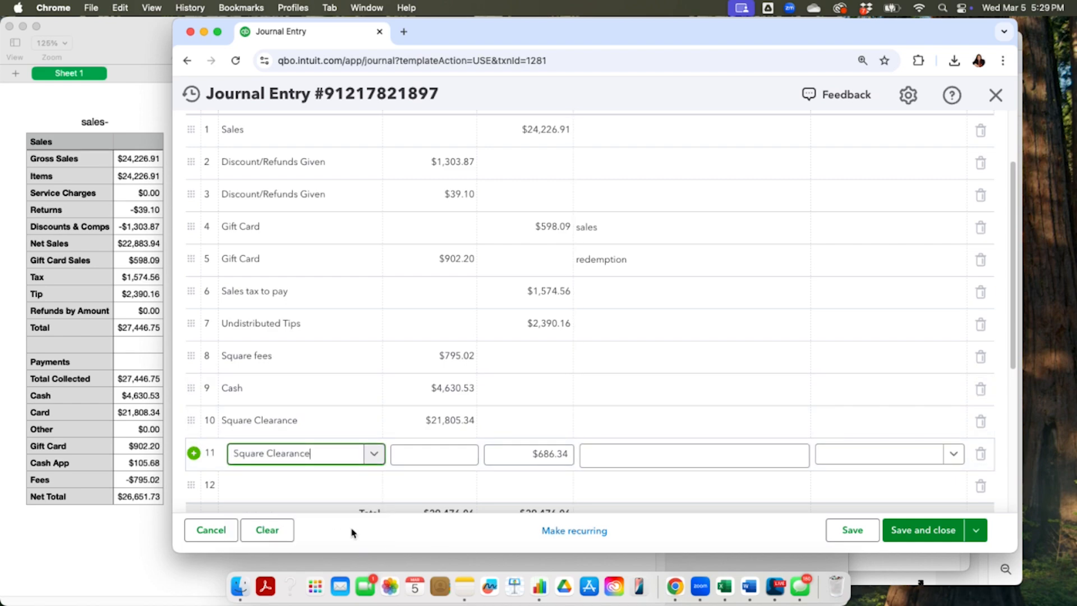
Step: Clear the credit on line 11 and enter the Cash App amount of 105.68 as its debit
left_click(572, 455)
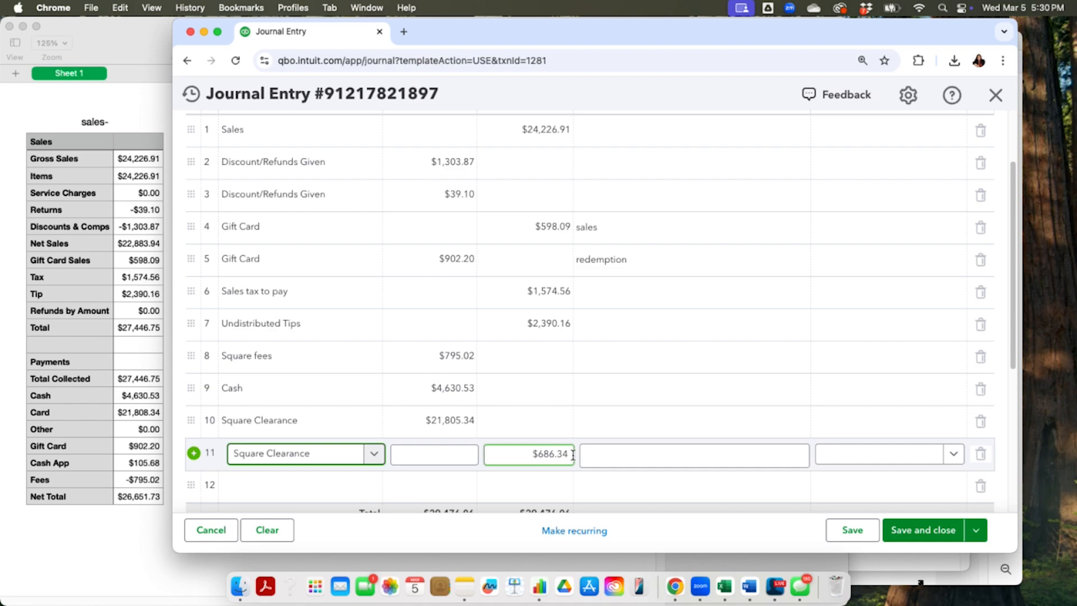
left_click(565, 455)
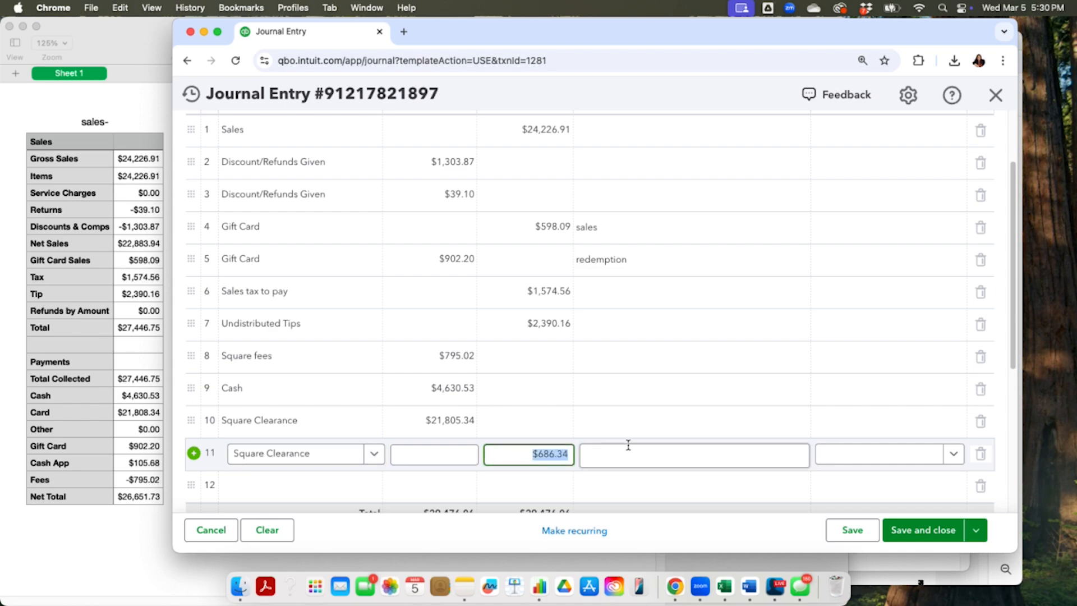
key("BackSpace")
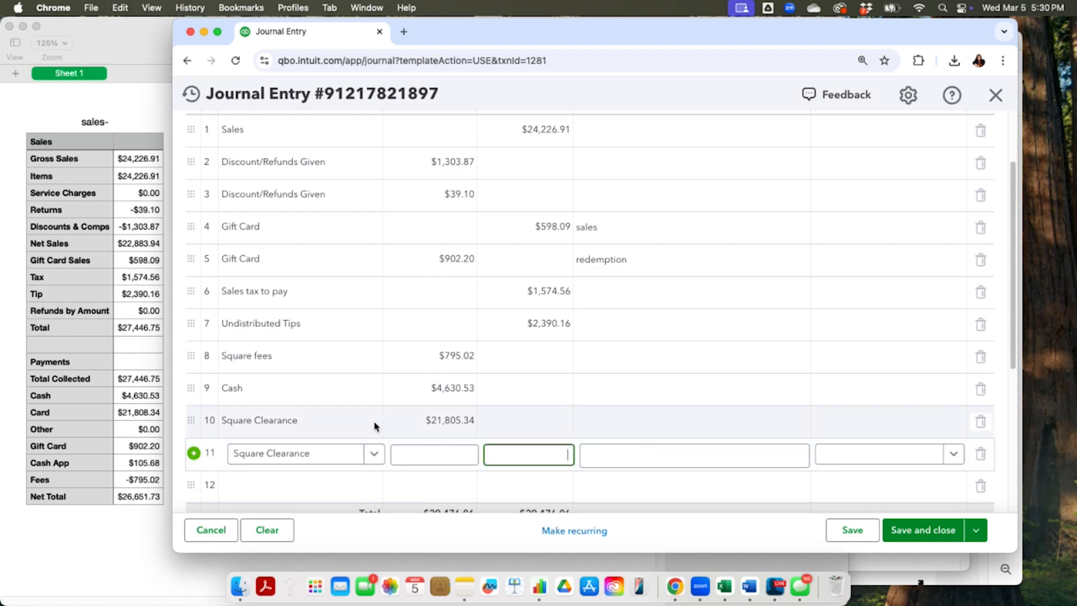
left_click(427, 453)
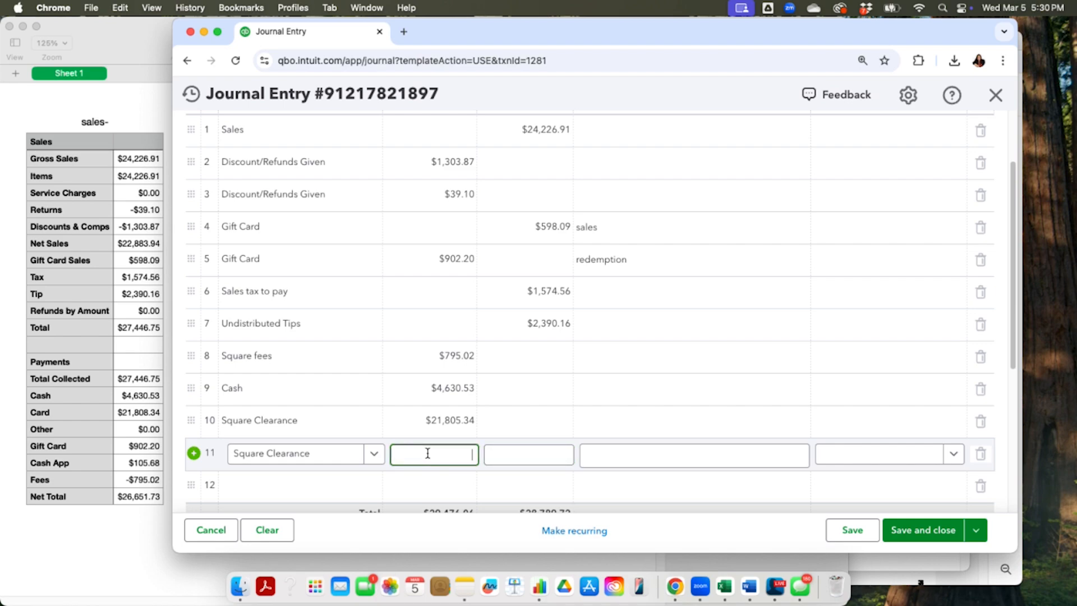
type("105.68")
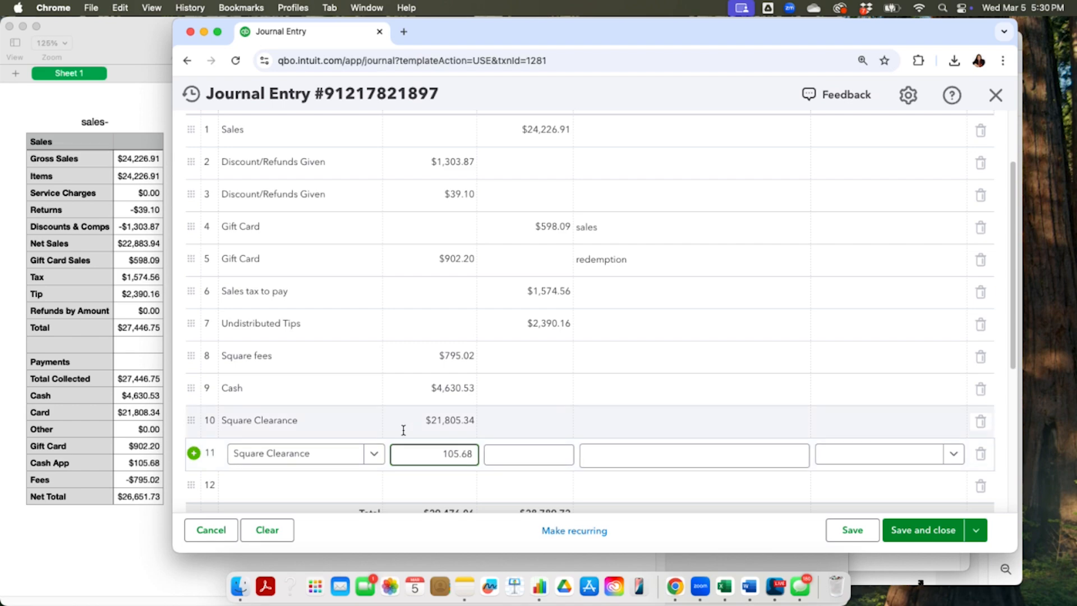
left_click(306, 489)
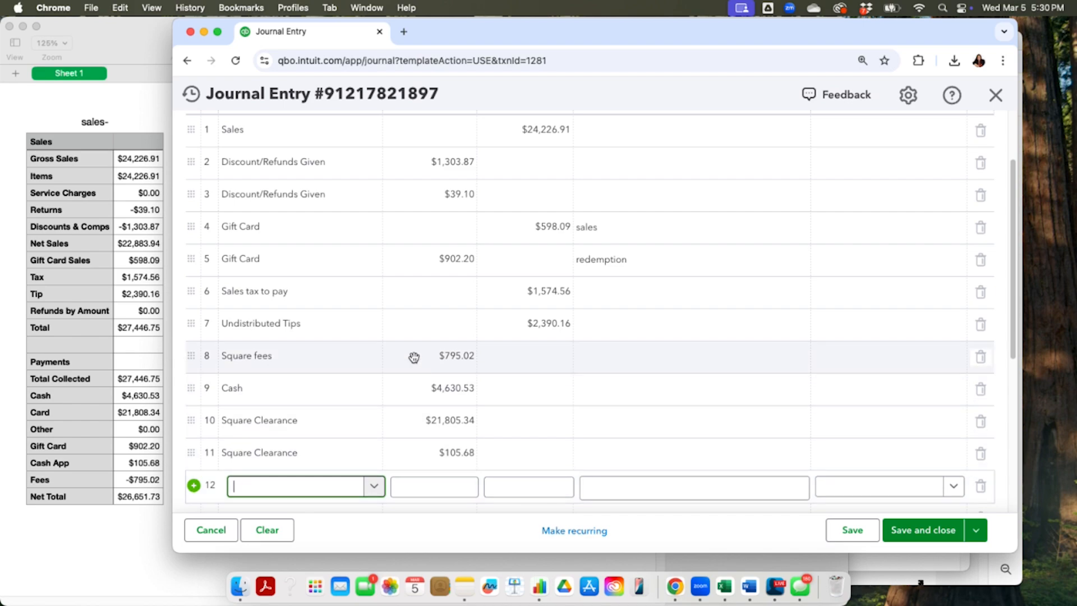
scroll(414, 358, "up", 1)
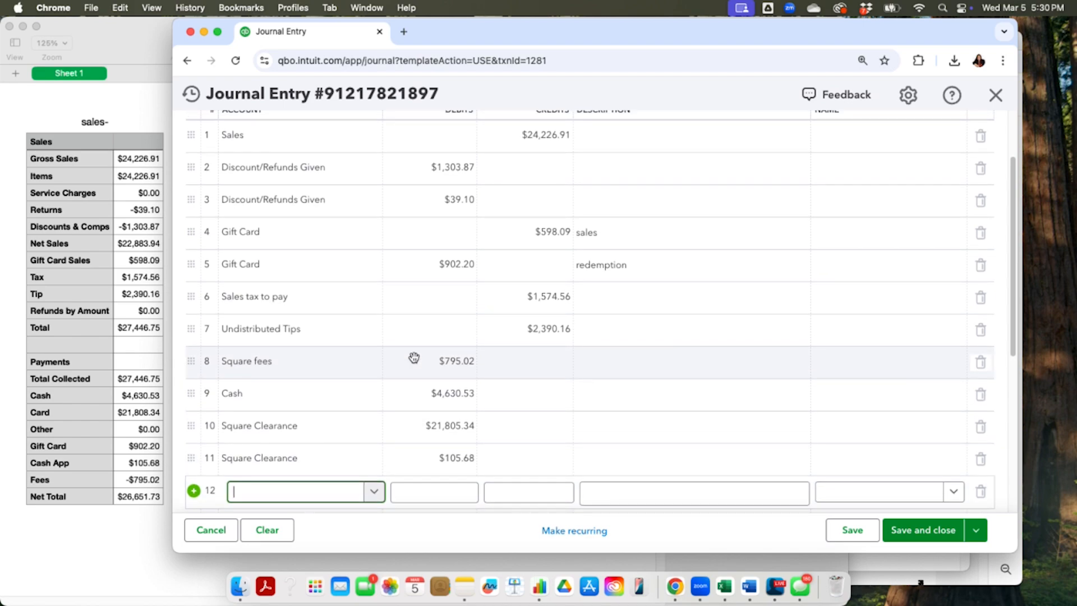
Step: Assign the Square Clearance account to the empty line 12 of the journal entry
scroll(414, 358, "down", 1)
type("square")
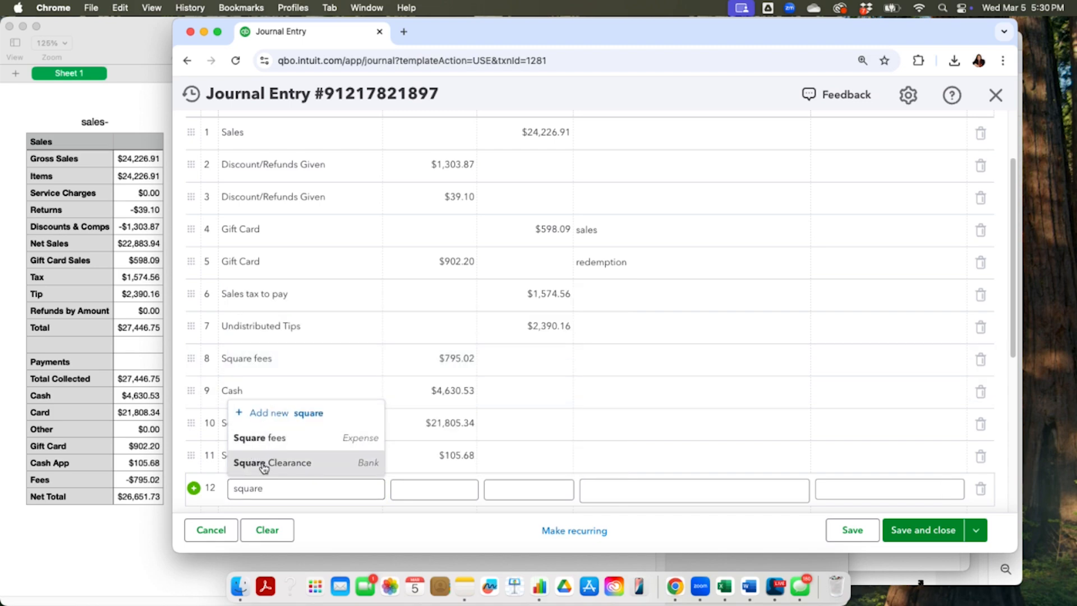
left_click(262, 459)
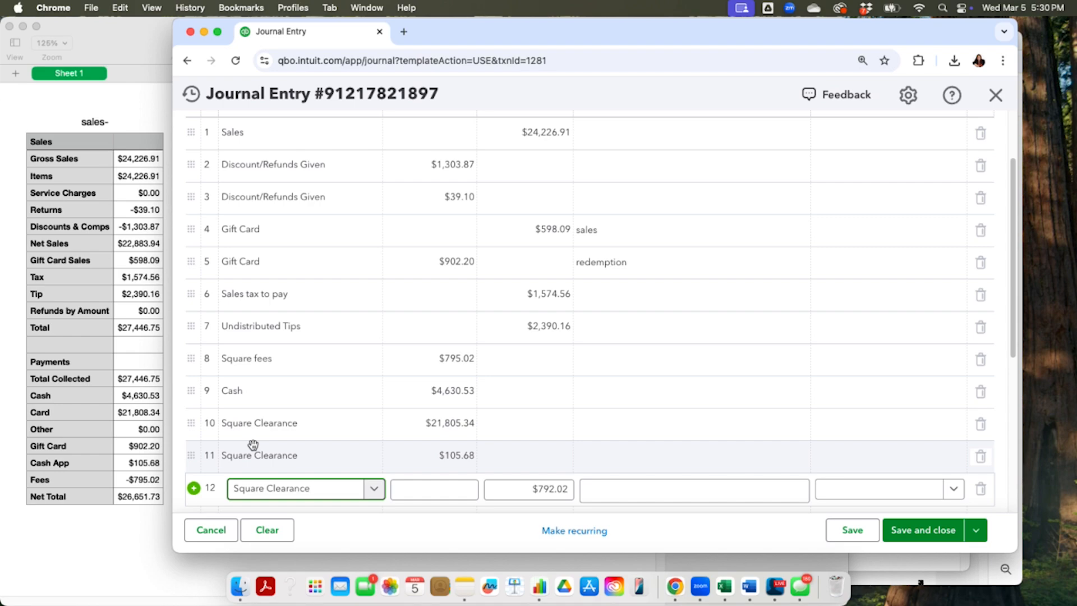
Step: Correct the card payments debit on the line 10 Square Clearance account to 21808.34
scroll(303, 390, "up", 1)
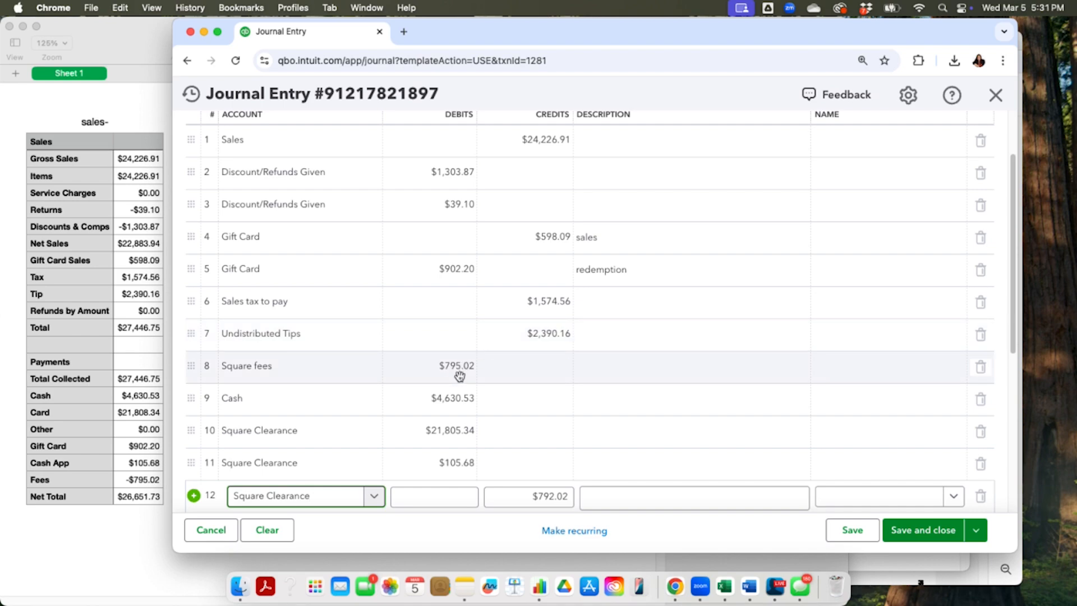
left_click(462, 439)
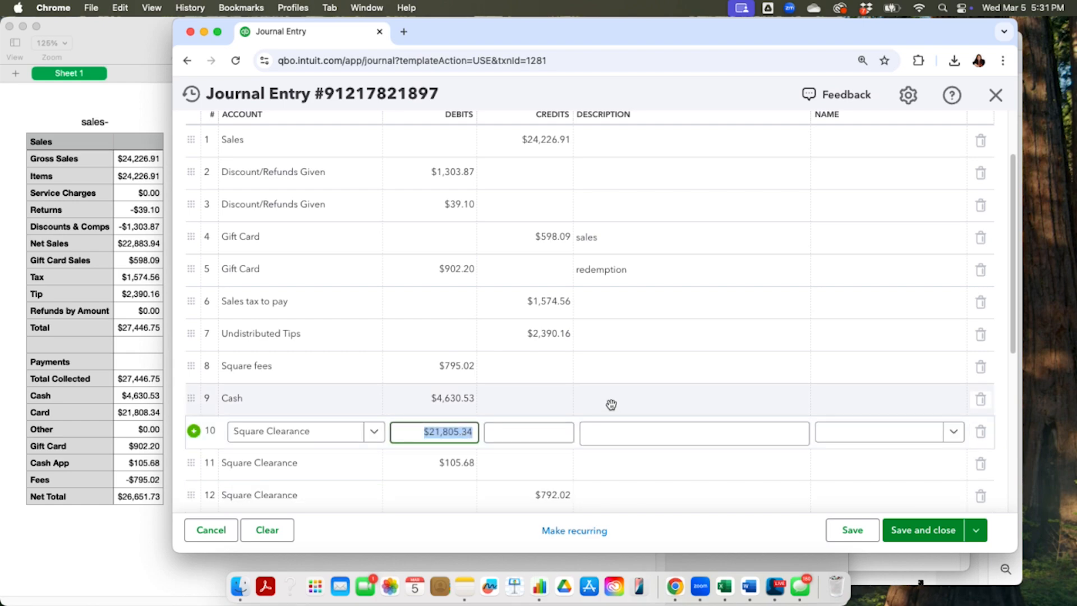
type("21,")
type("808")
type(".34")
left_click(596, 496)
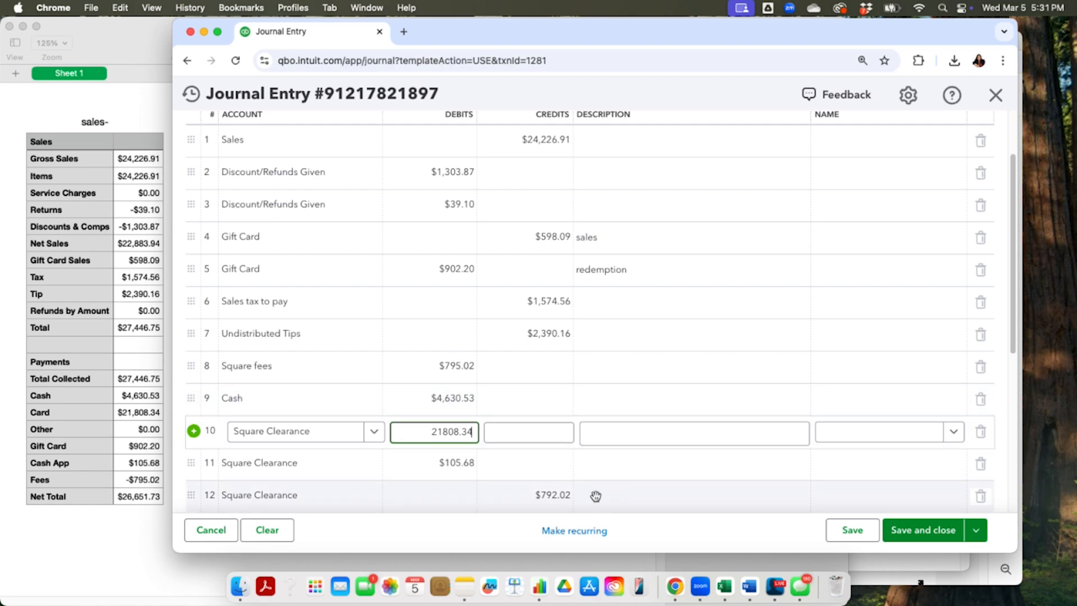
Step: Clear the line 12 credit and reselect its account, ending on Square Clearance, so the balancing credit refills as 795.02
left_click(557, 499)
key("BackSpace")
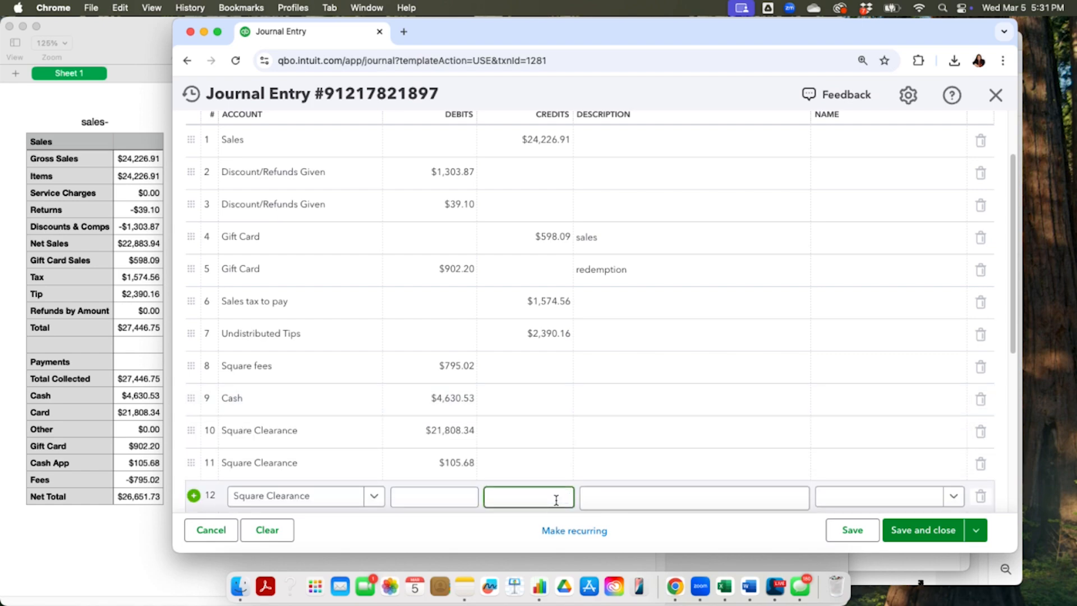
left_click(371, 497)
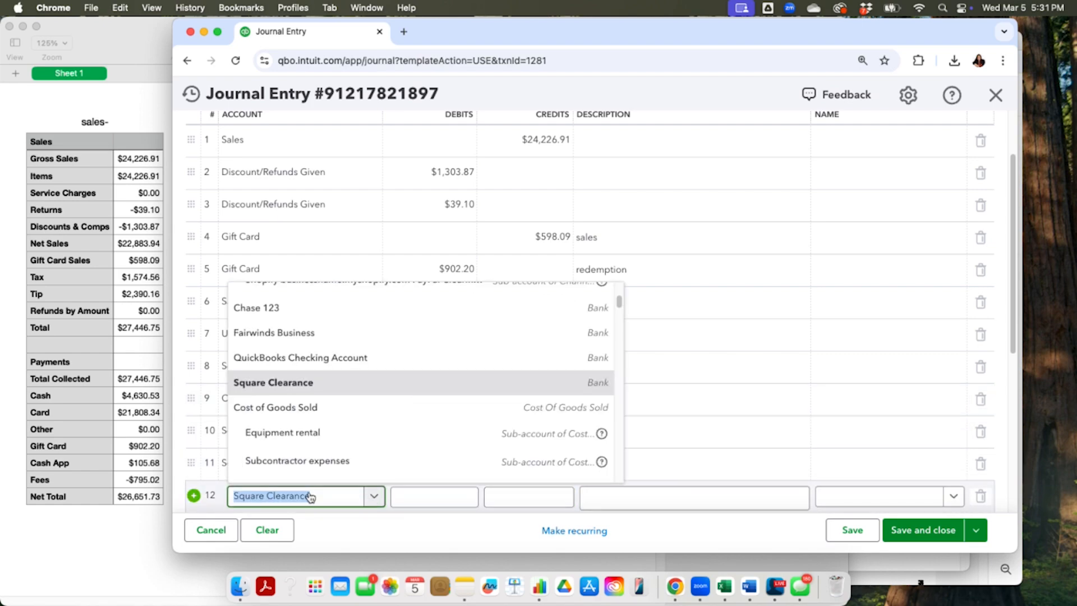
left_click(290, 407)
left_click(372, 498)
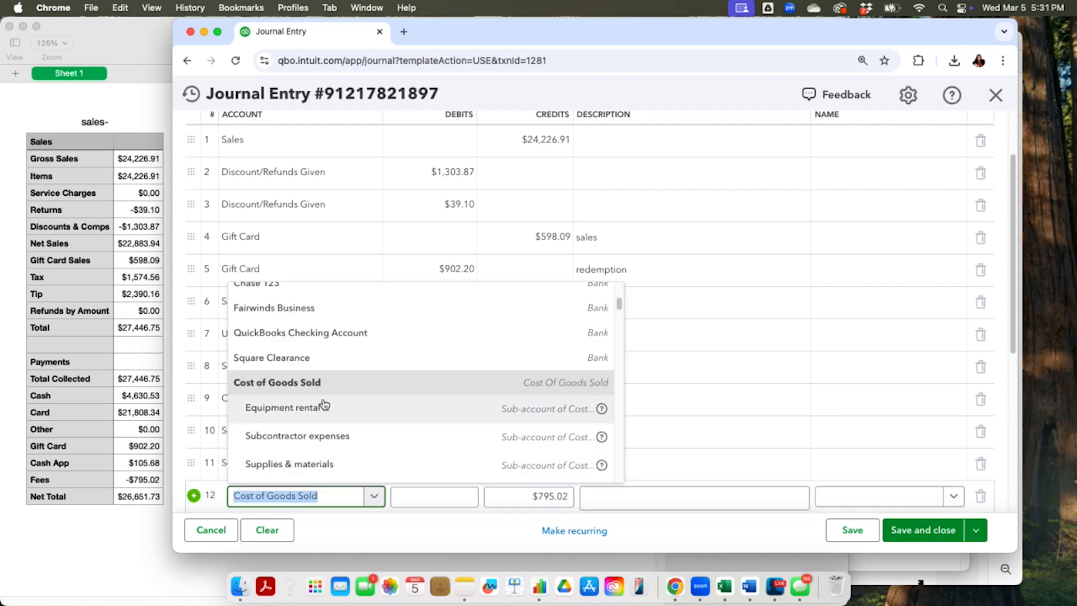
left_click(321, 361)
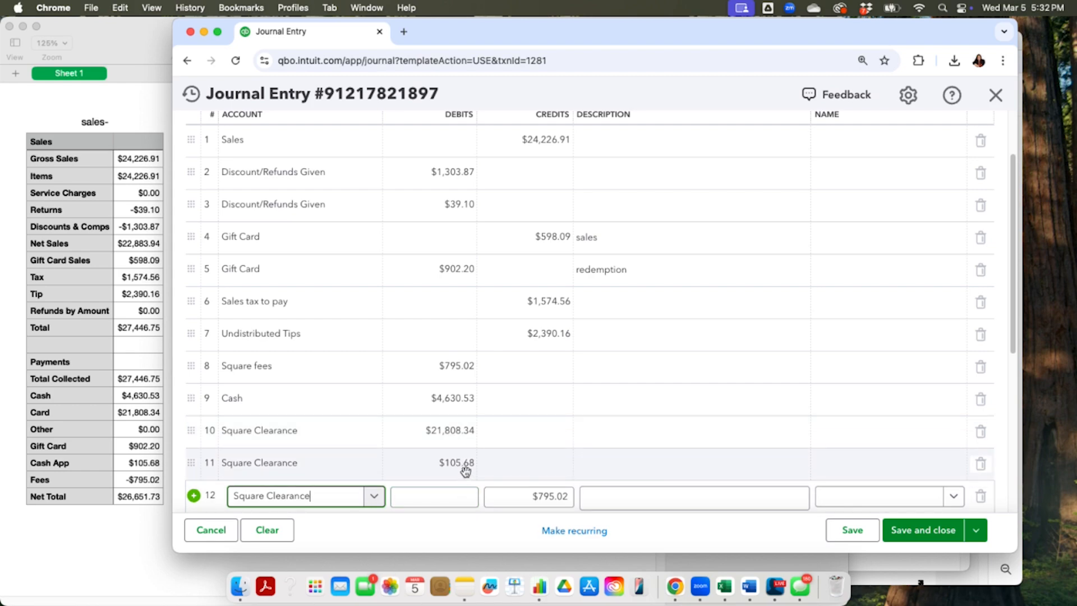
Step: Save and close the completed February Square sales journal entry
left_click(493, 499)
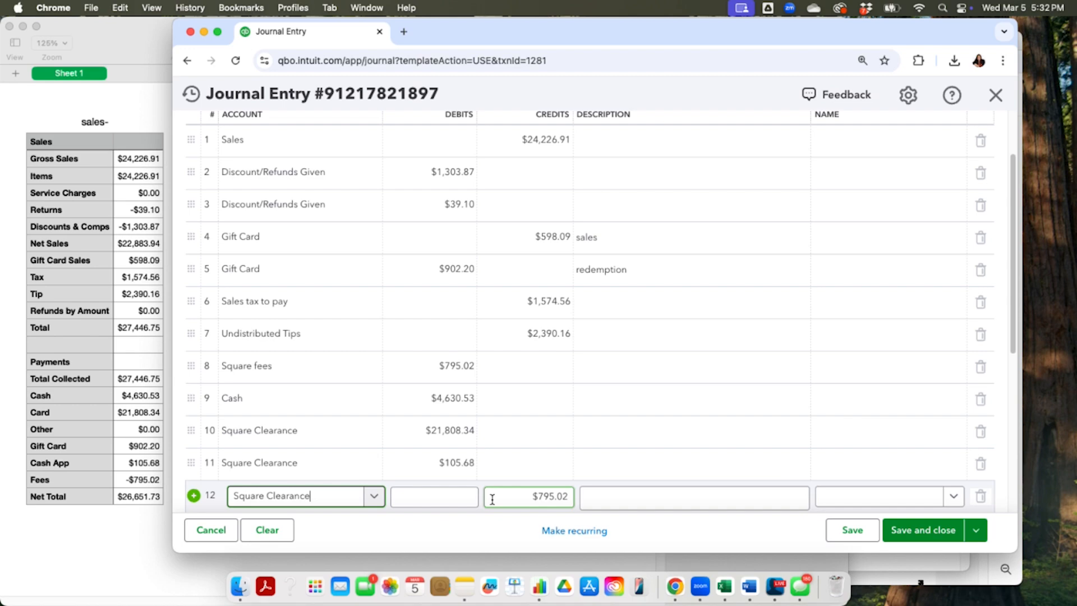
scroll(413, 336, "up", 3)
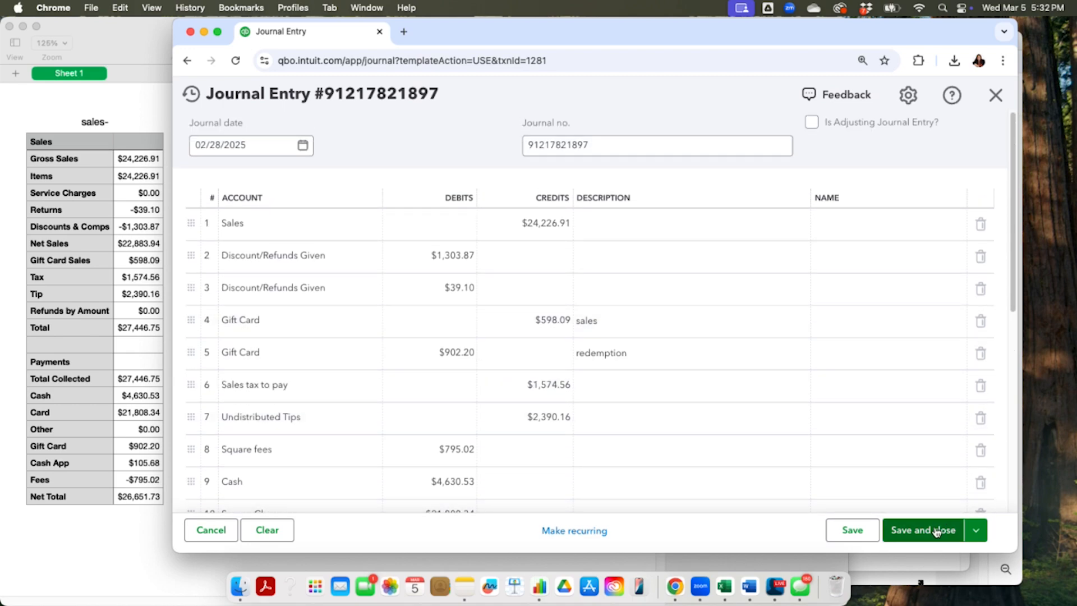
left_click(935, 531)
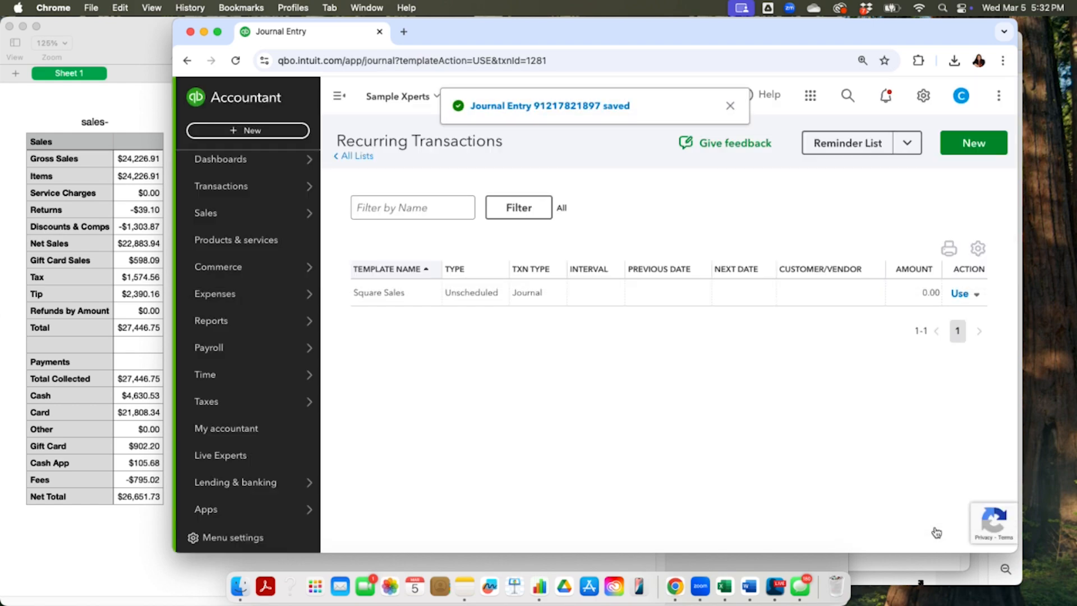
Step: Open the standard Profit and Loss report and review the February 2025 income and expenses
mouse_move(224, 328)
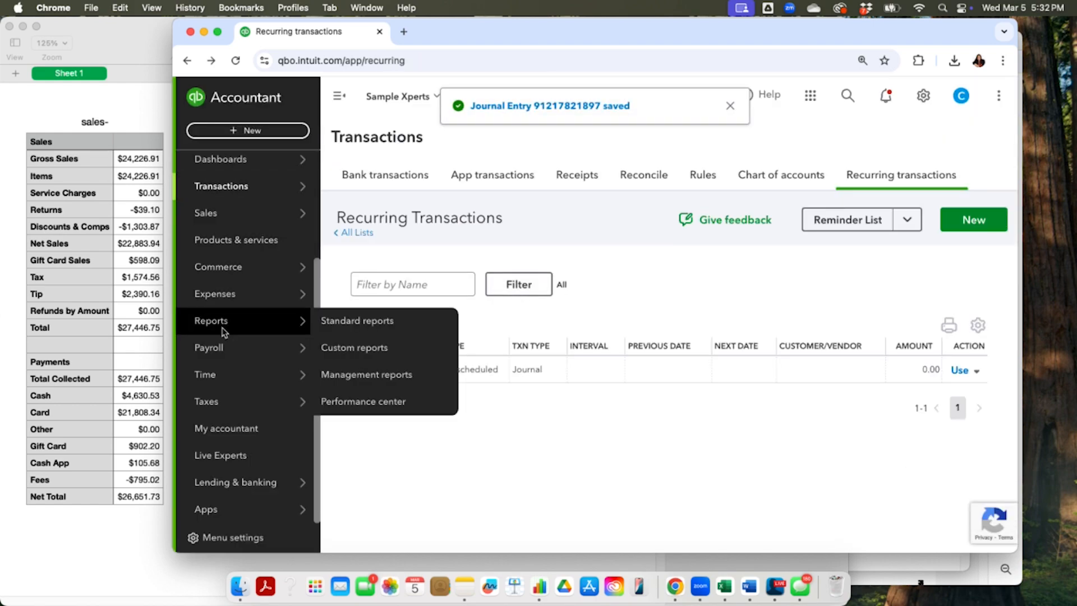
left_click(344, 328)
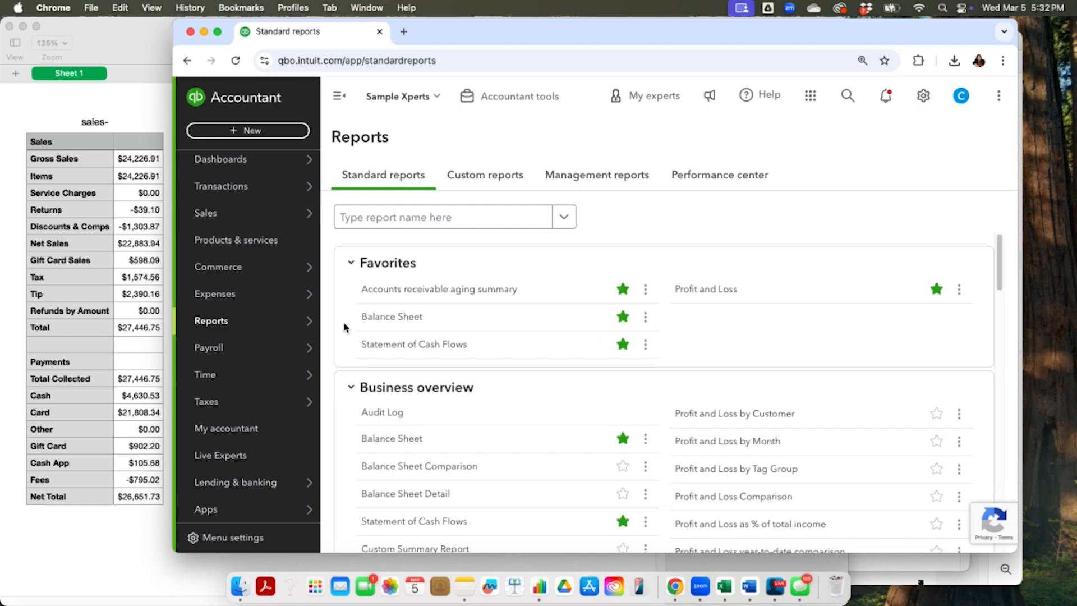
left_click(685, 296)
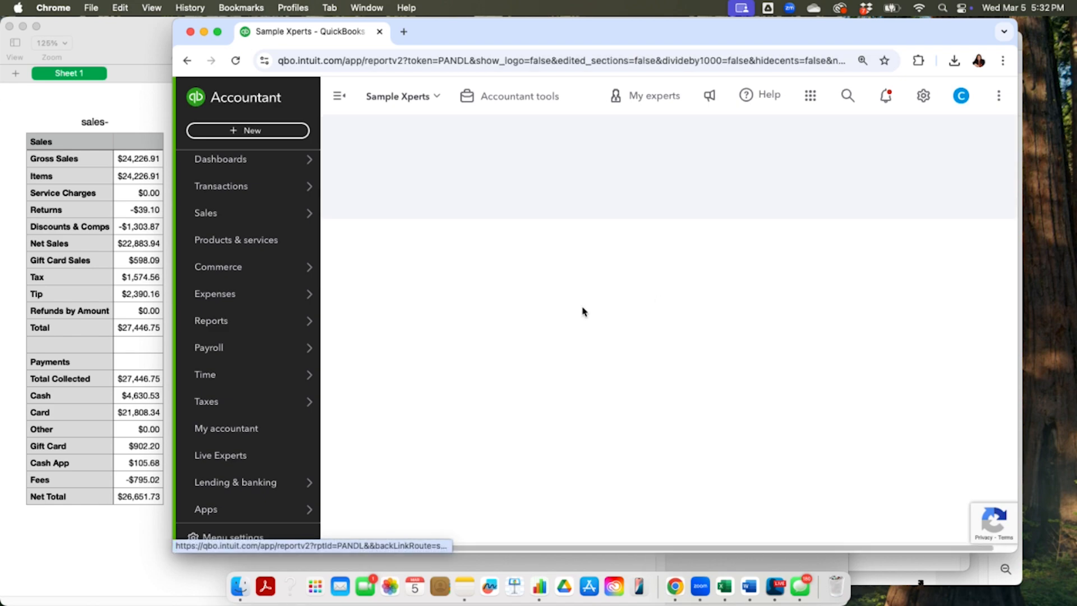
scroll(454, 353, "down", 4)
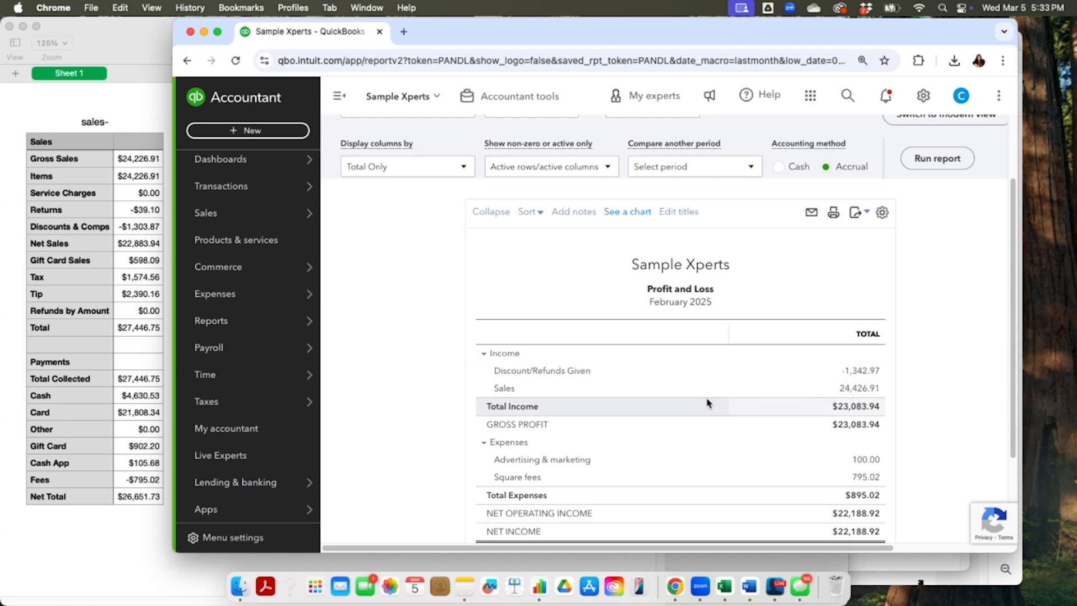
scroll(694, 387, "down", 1)
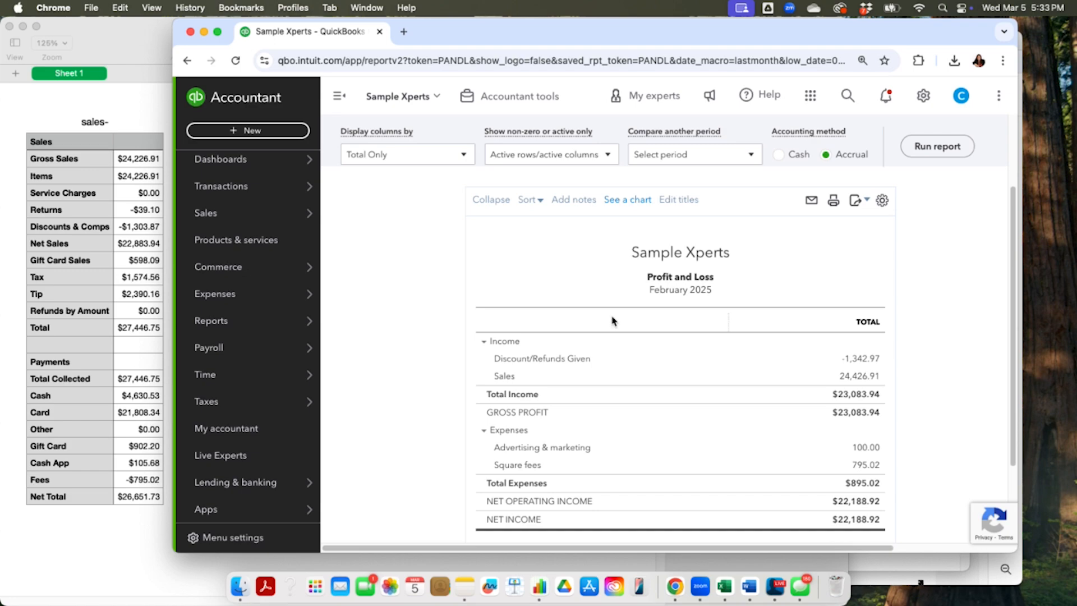
Step: Open the transaction report behind the Sales income amount, and view and close the February journal entry listed there
left_click(856, 377)
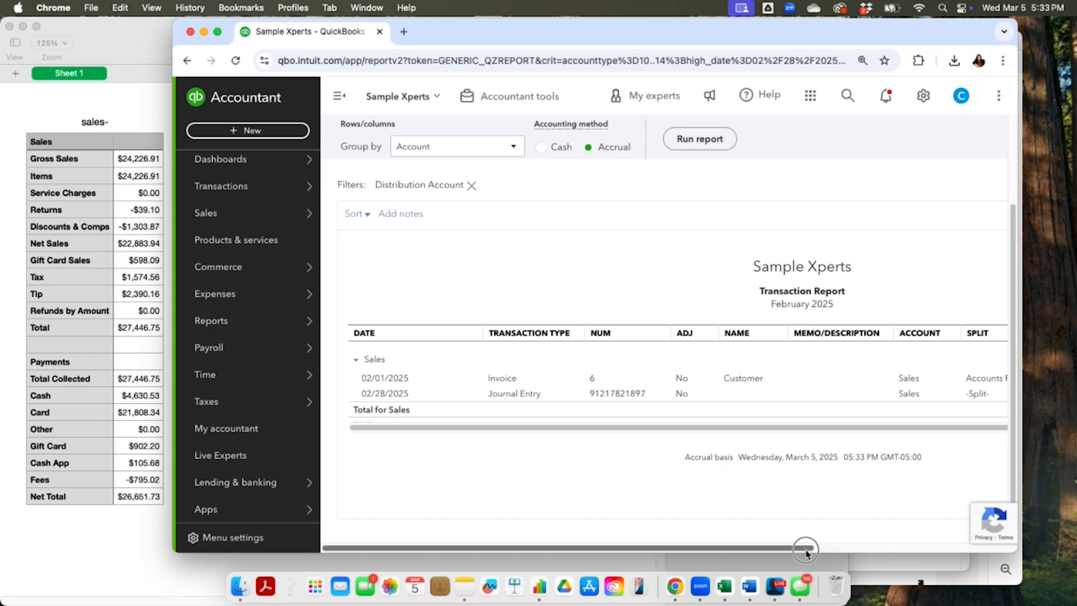
scroll(897, 527, "right", 5)
left_click(958, 393)
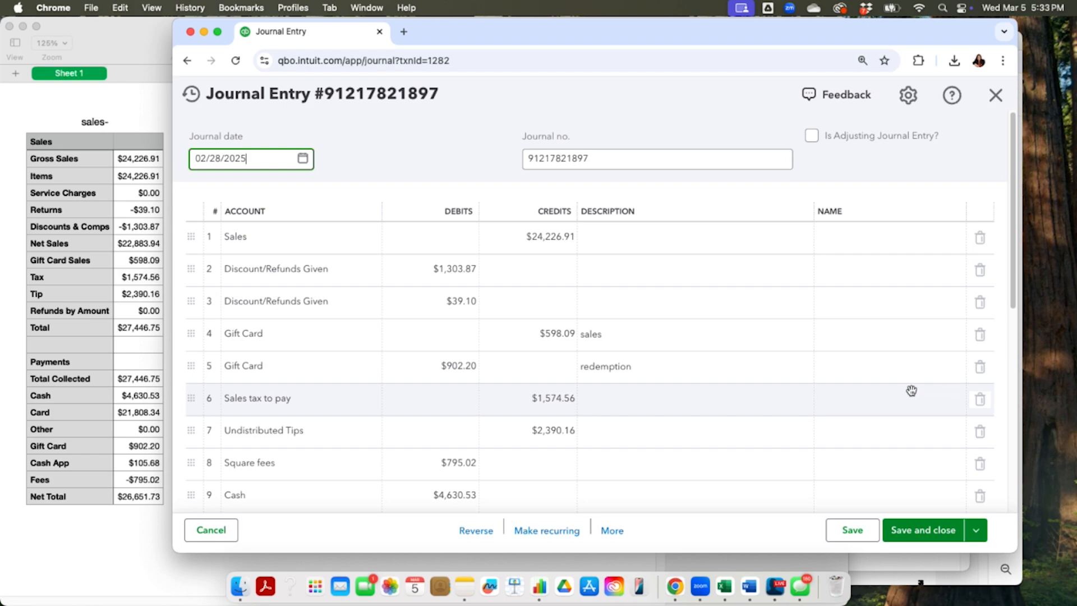
left_click(995, 95)
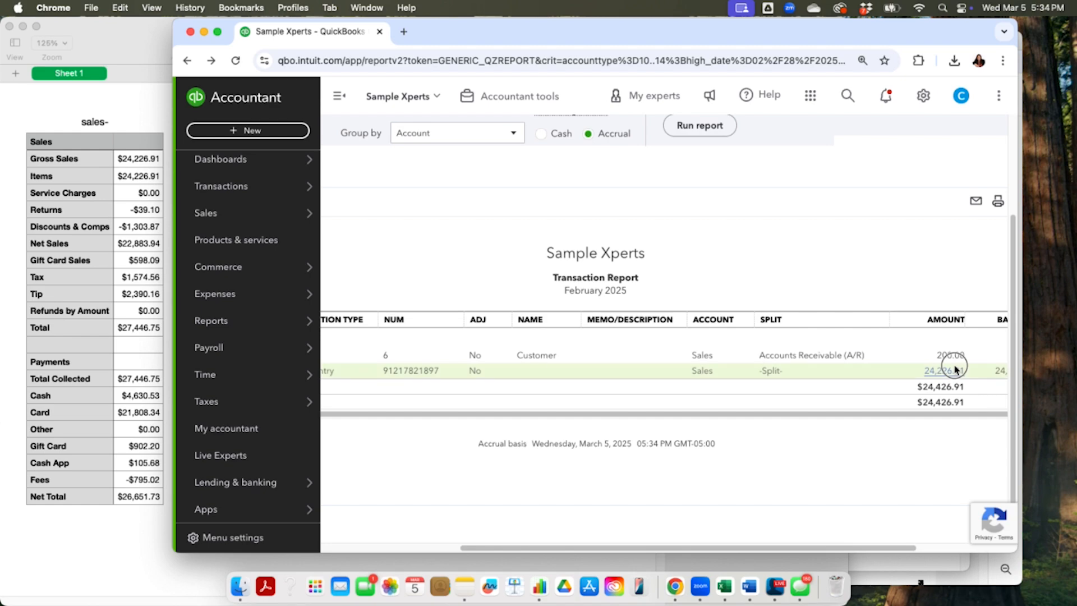
left_click(955, 378)
left_click(997, 95)
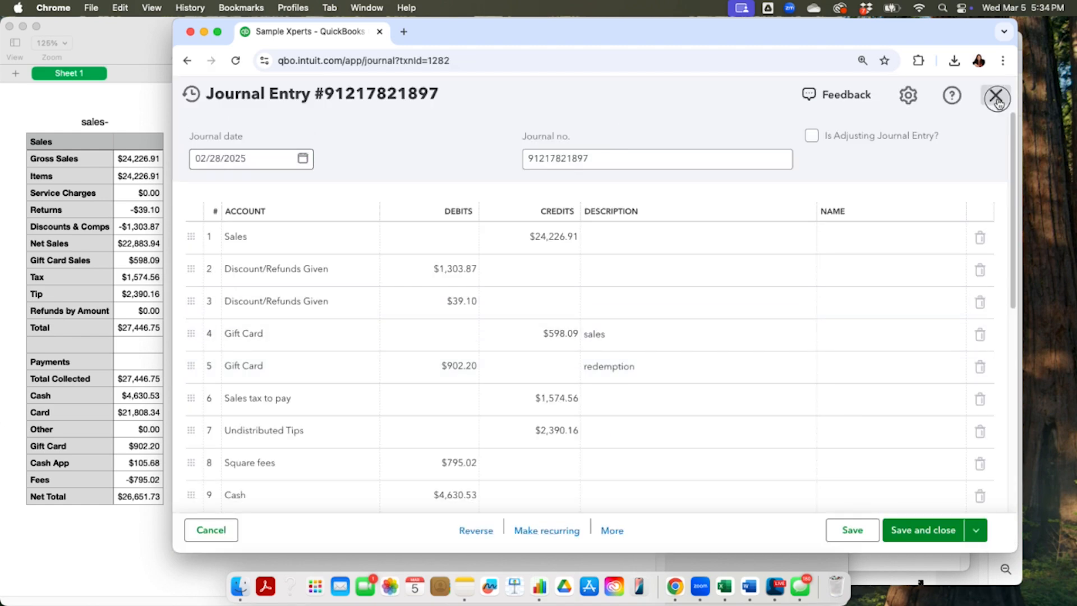
Step: Open Invoice 6 from the Sales transactions, follow its payment to the linked 02/01/2025 bank deposit, and delete that deposit
left_click(947, 367)
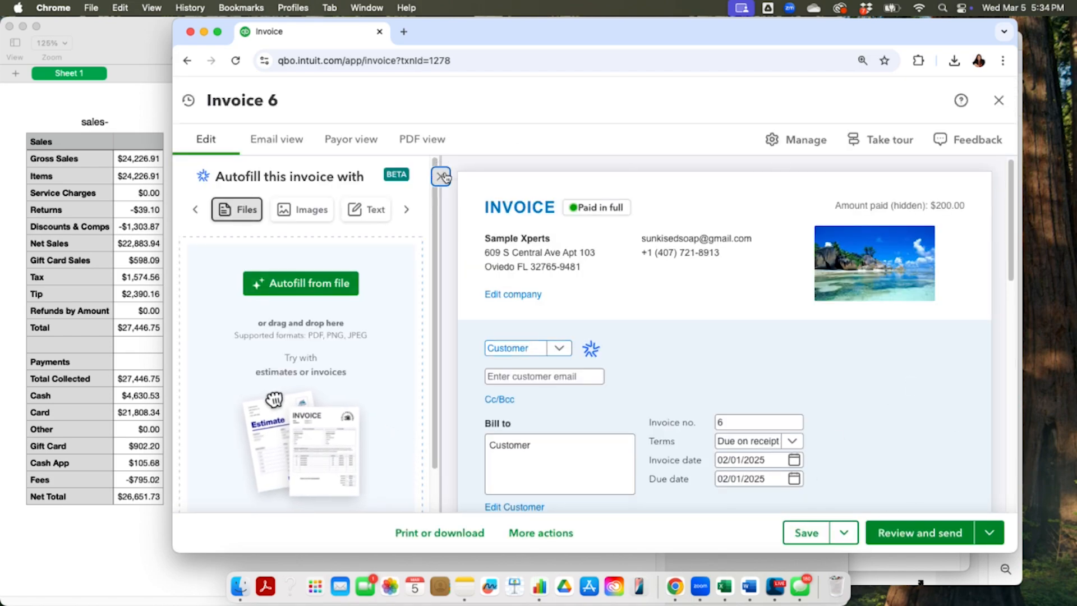
left_click_drag(1010, 202, 1066, 422)
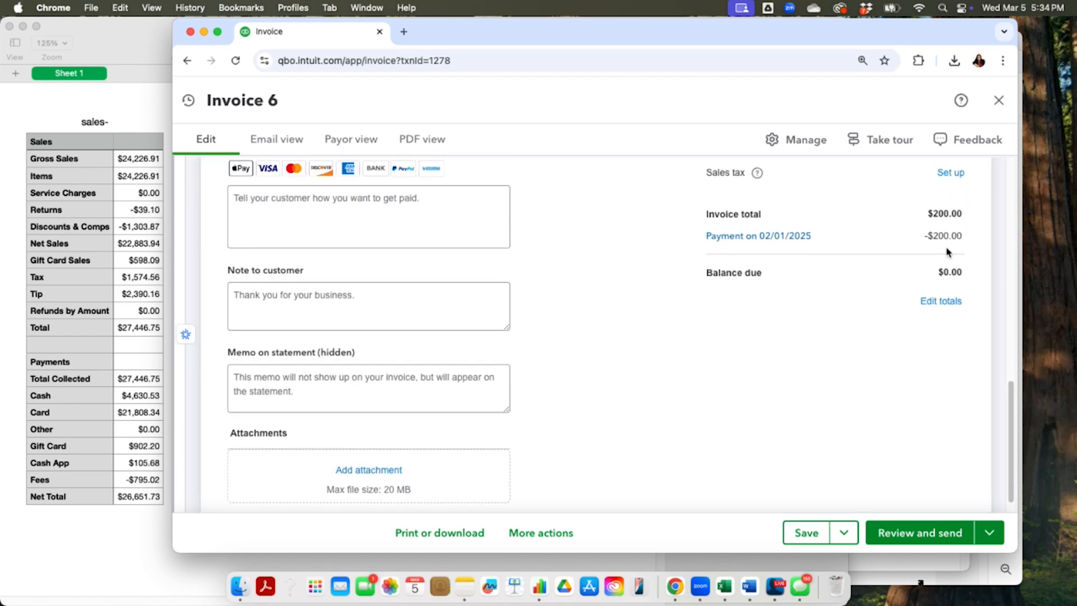
left_click(786, 240)
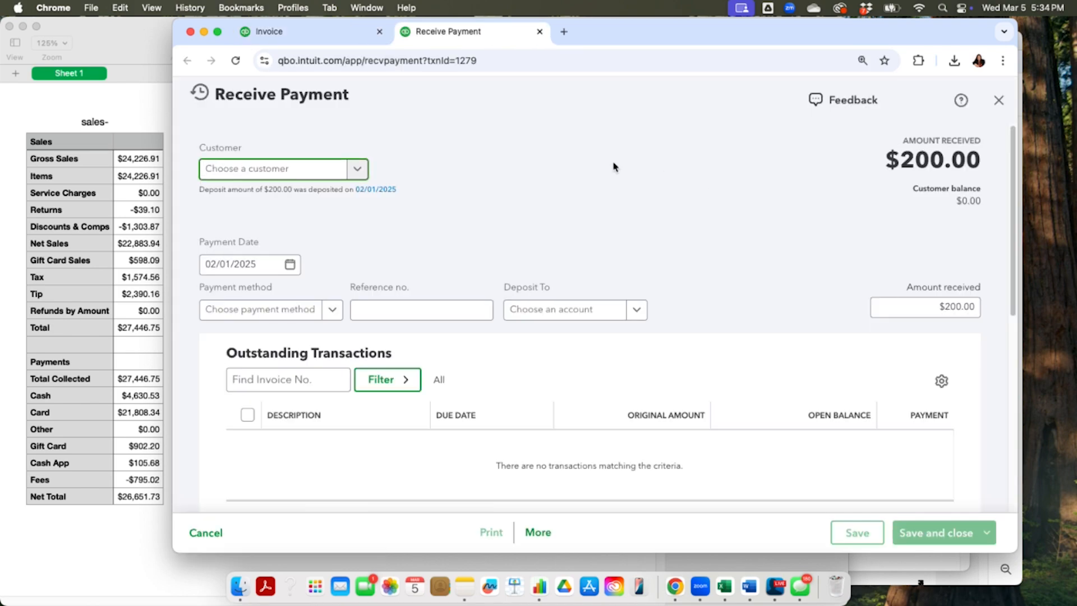
left_click(379, 186)
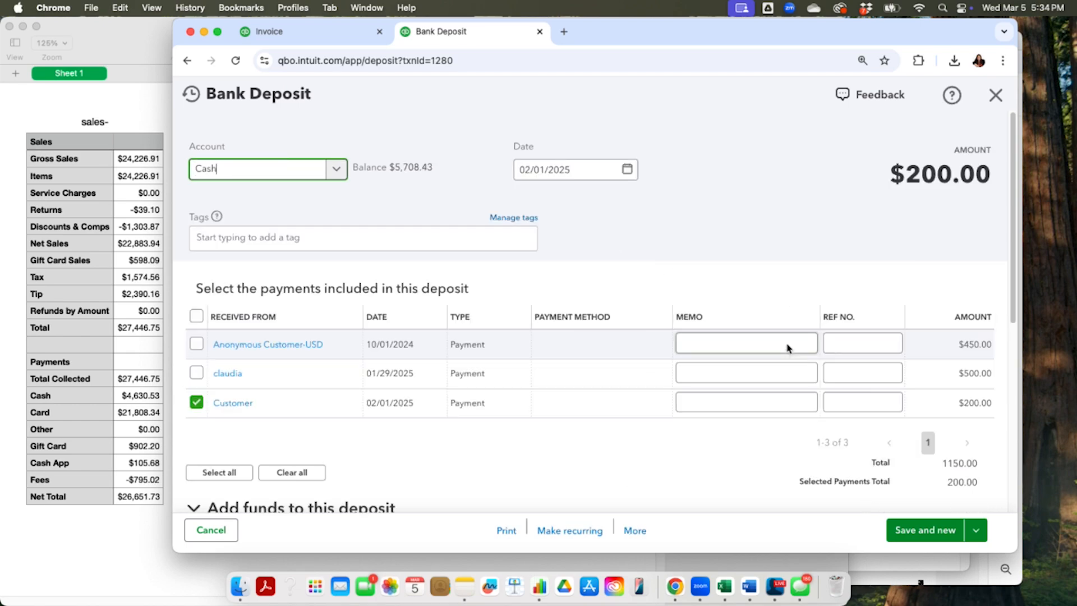
left_click(634, 530)
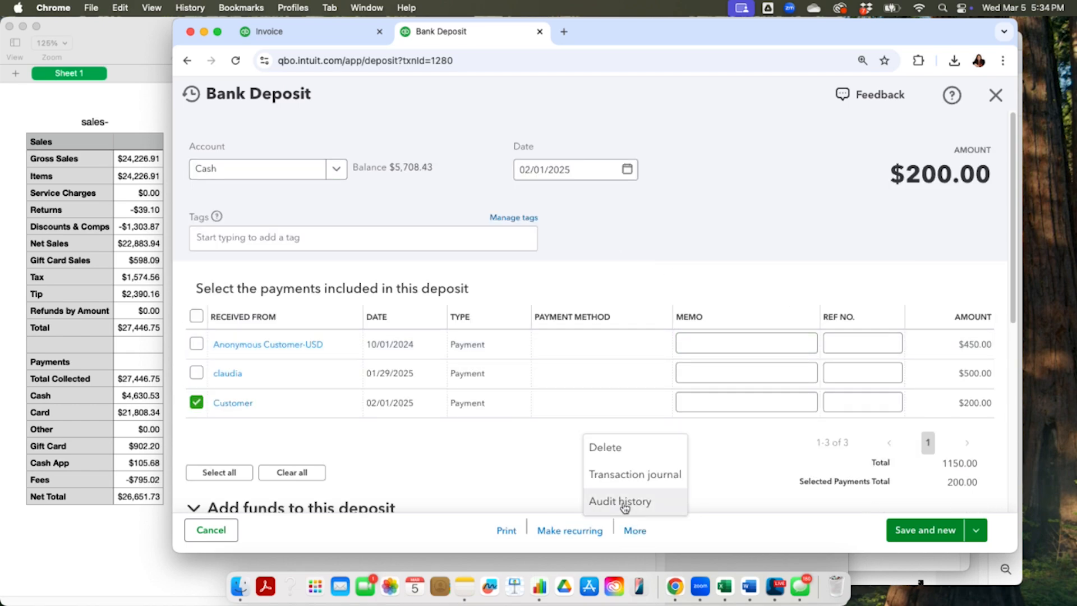
left_click(606, 447)
left_click(620, 366)
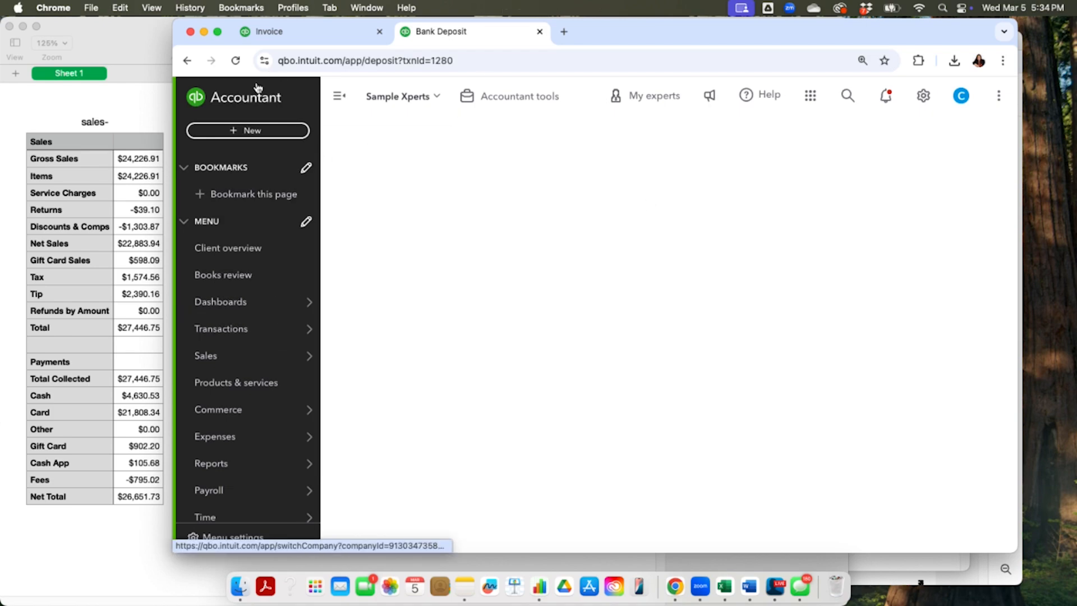
Step: Start a new bank deposit, open the 02/01/2025 payment for Invoice 6 from its payments list, and delete that payment
left_click(247, 130)
left_click(533, 207)
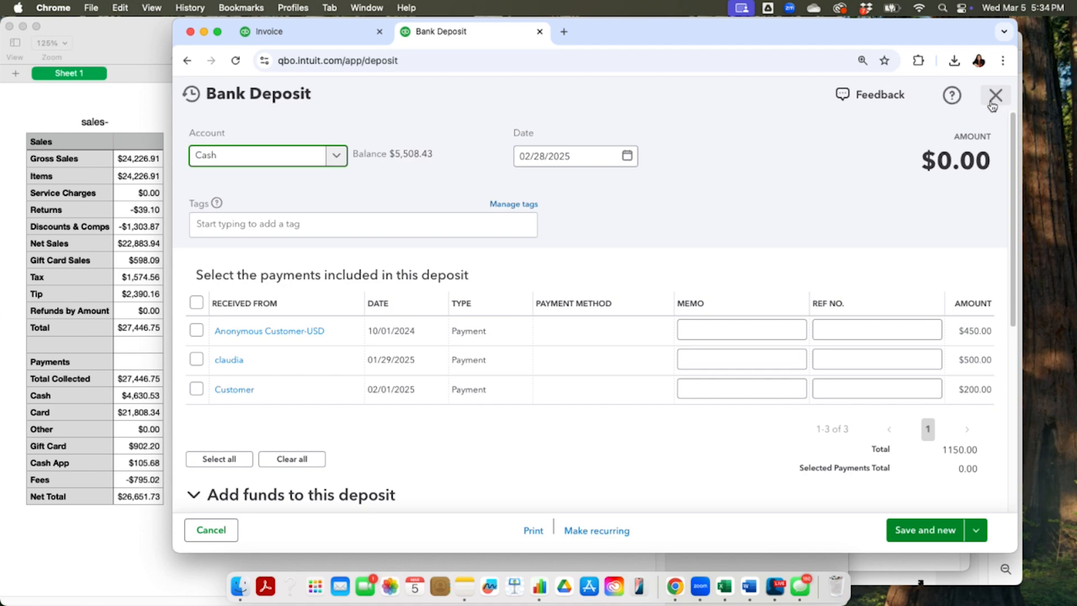
left_click(234, 389)
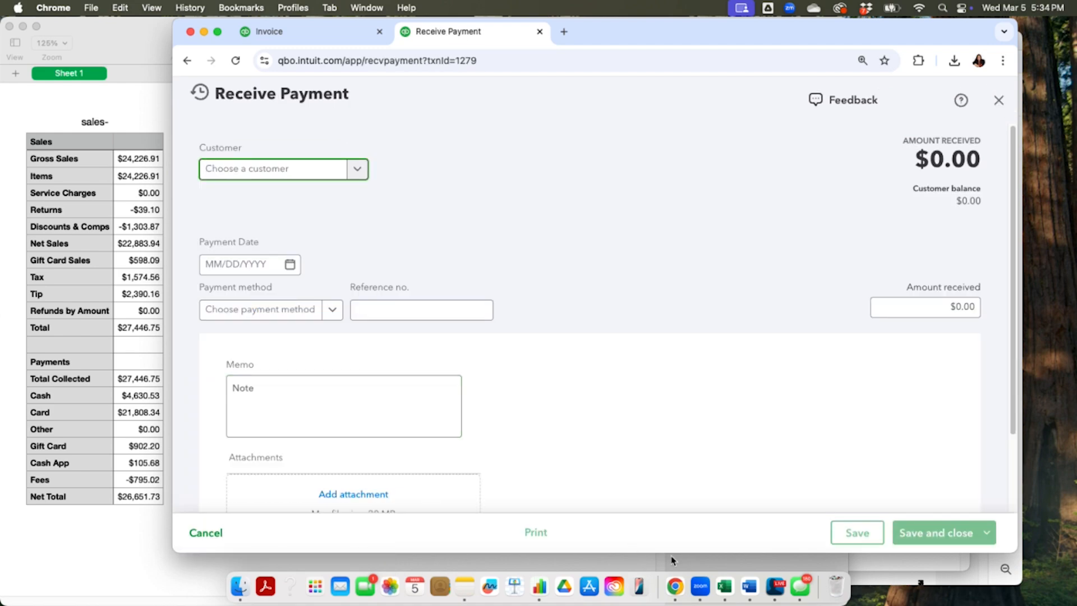
left_click(538, 531)
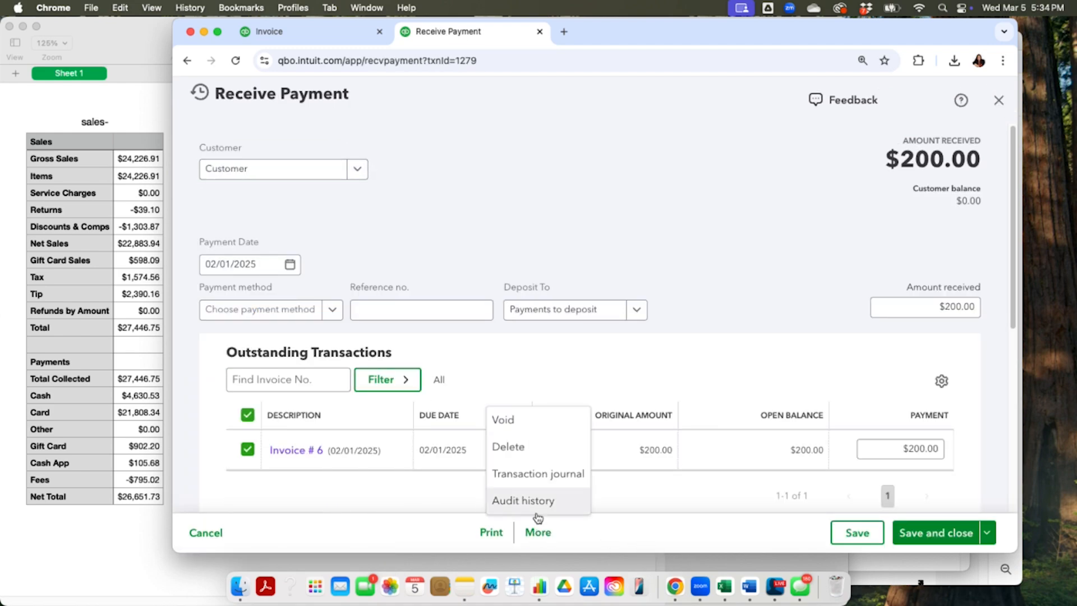
left_click(528, 447)
left_click(605, 354)
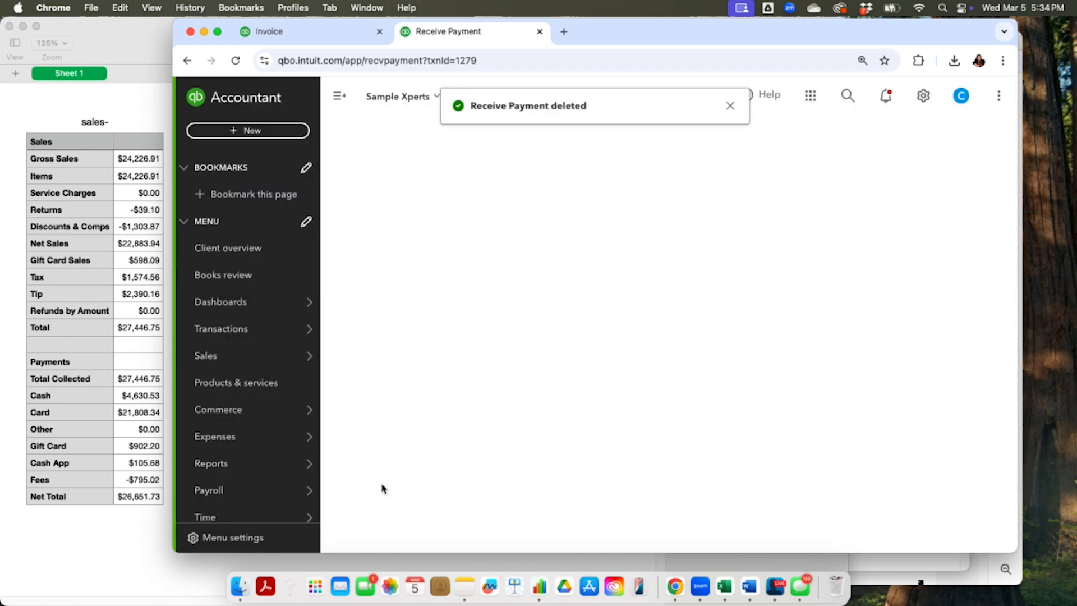
Step: Delete Invoice 6, dated 2/1/25, from the sales invoices list and confirm the deletion
mouse_move(240, 414)
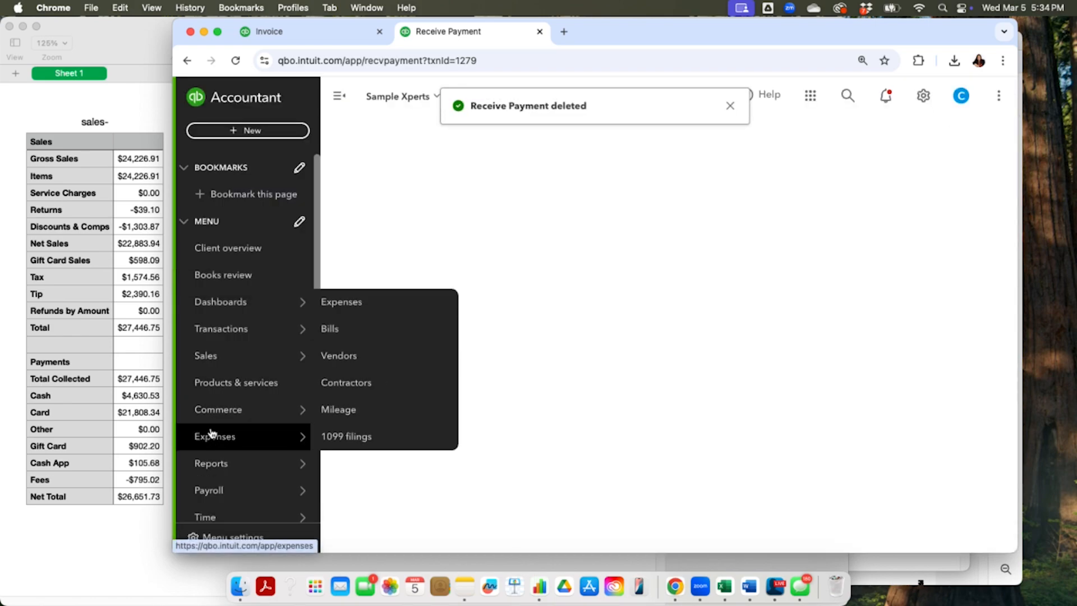
mouse_move(243, 358)
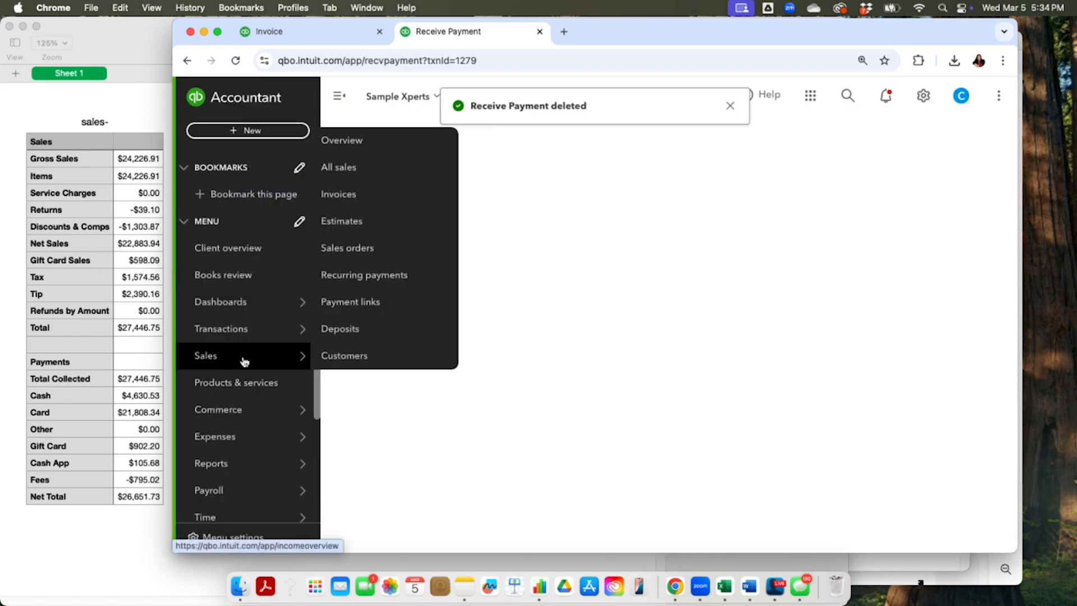
left_click(359, 195)
scroll(768, 432, "down", 10)
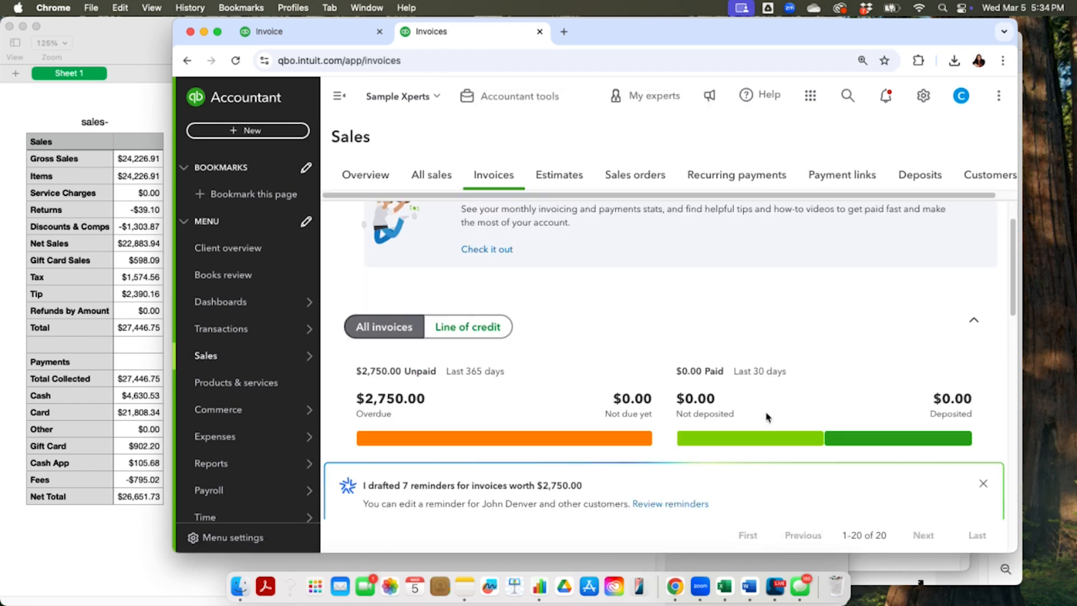
scroll(764, 407, "down", 2)
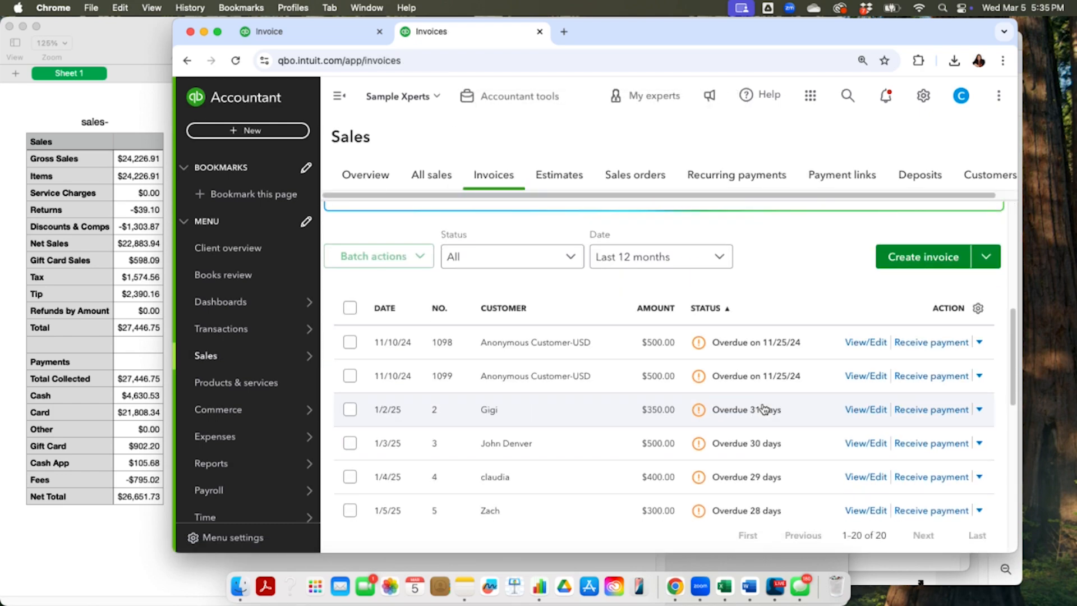
scroll(763, 406, "down", 2)
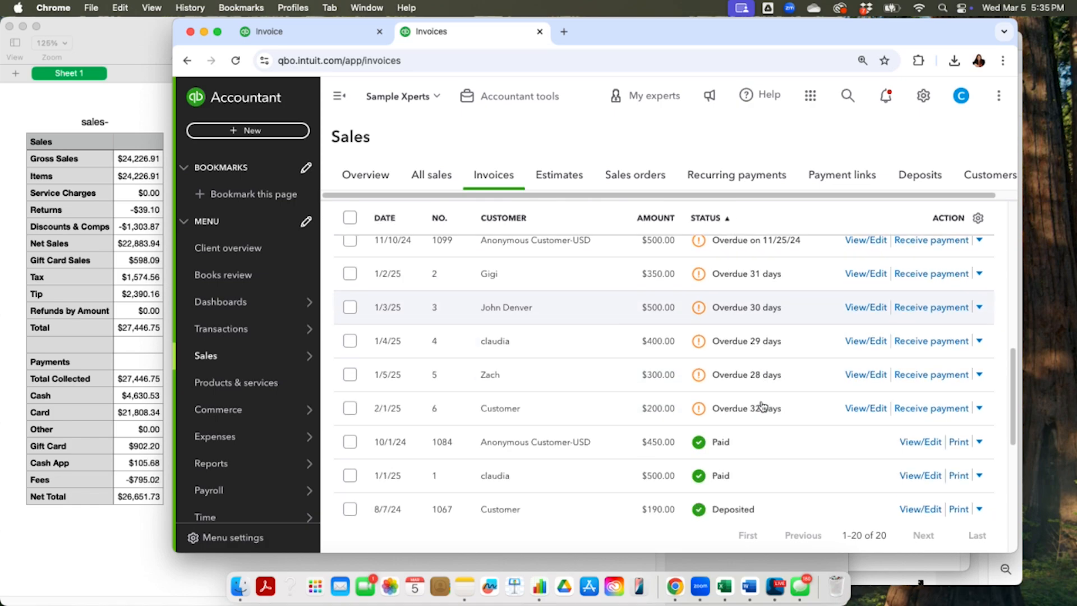
left_click(978, 408)
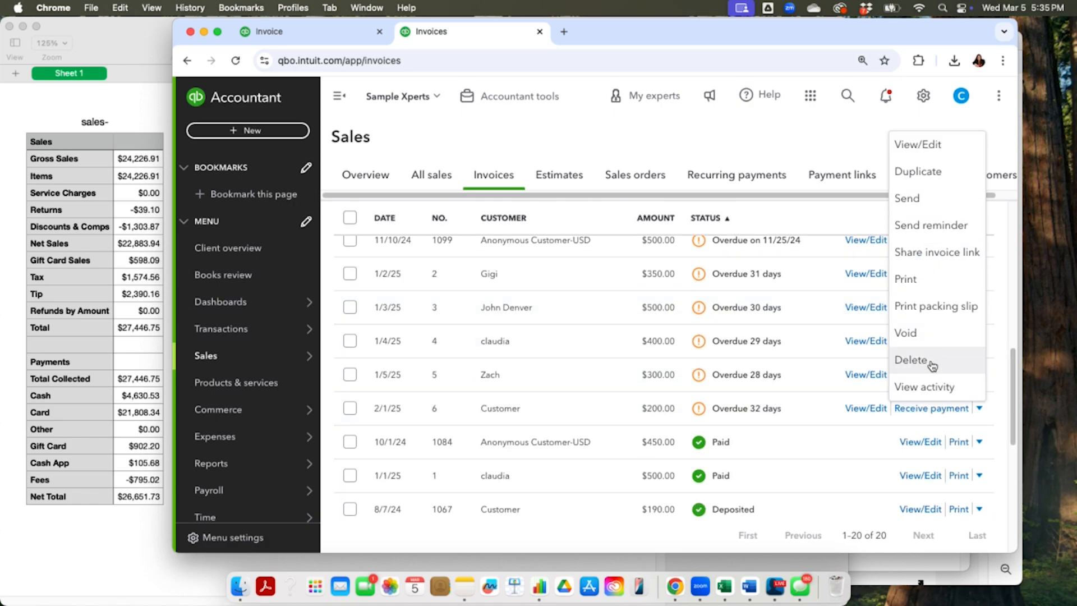
left_click(972, 359)
left_click(615, 393)
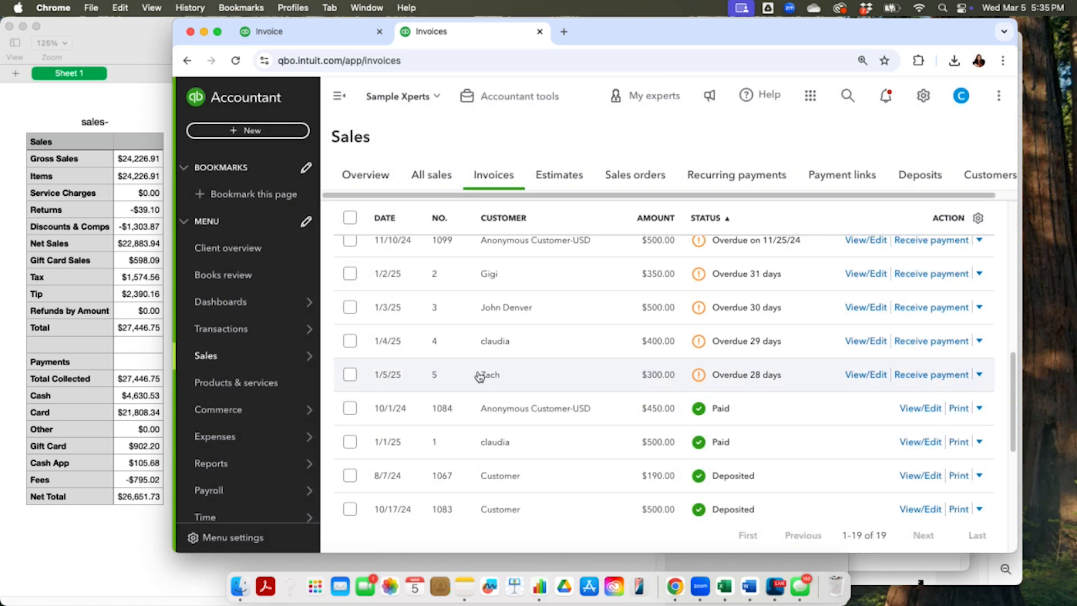
Step: Reopen the Profit and Loss report and check the February 2025 sales, discounts/refunds and Square fees against the sales summary
left_click(231, 465)
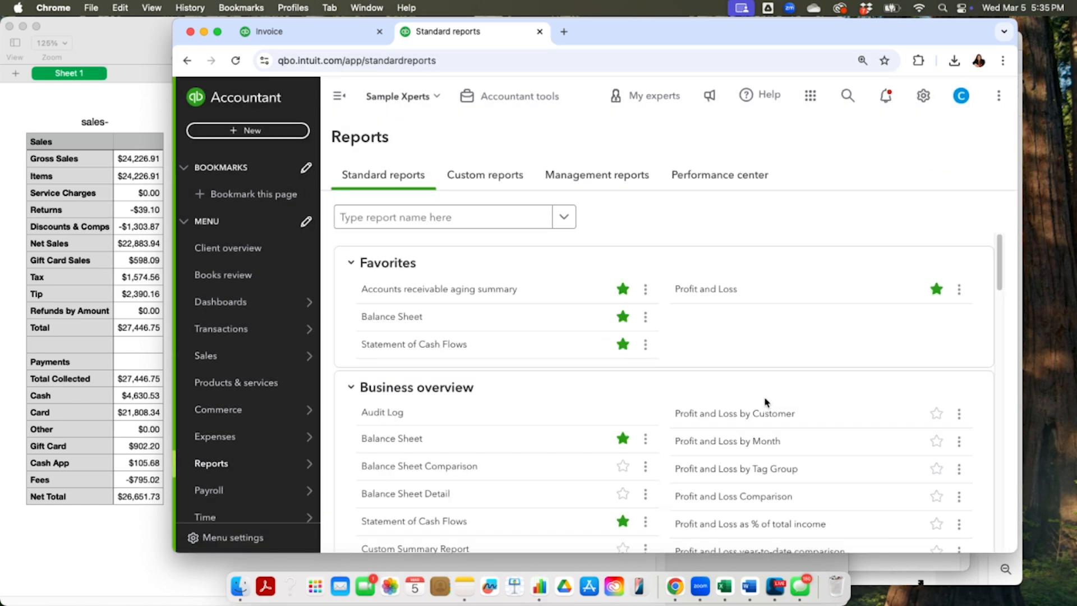
left_click(706, 289)
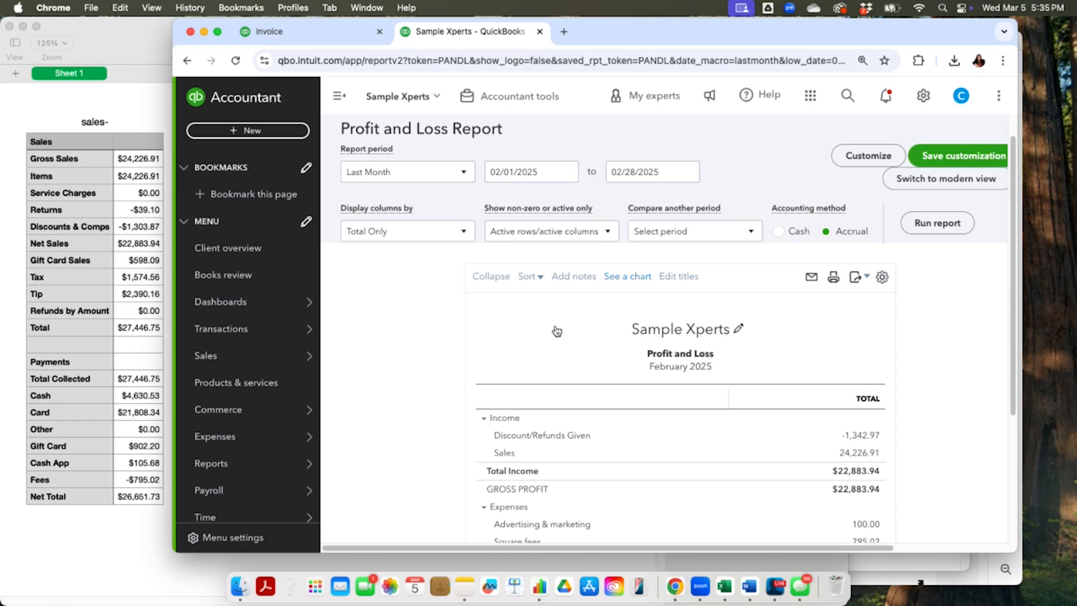
scroll(556, 331, "down", 1)
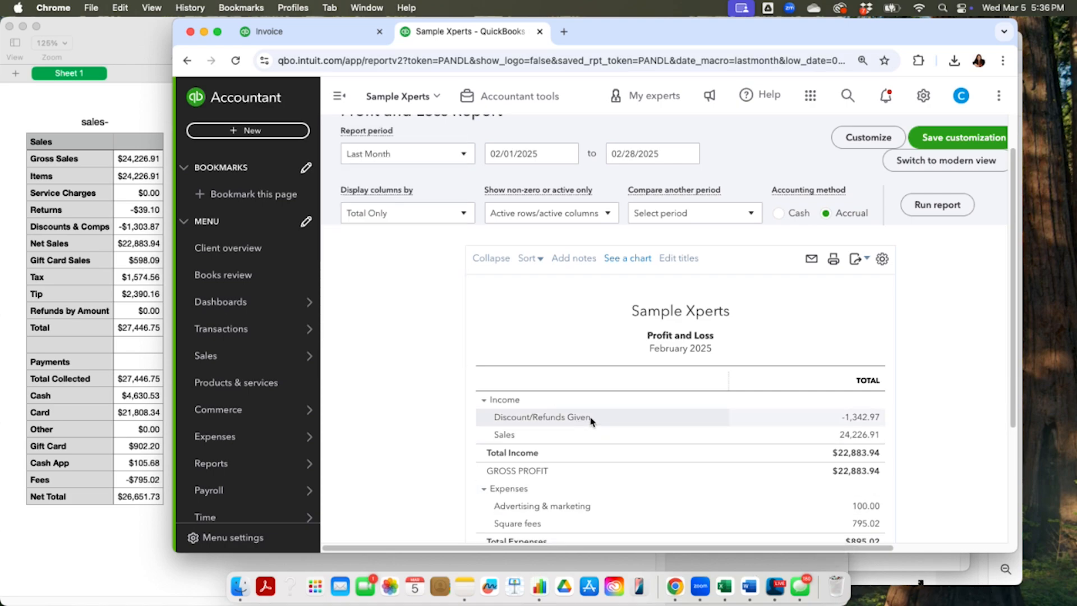
scroll(589, 421, "down", 3)
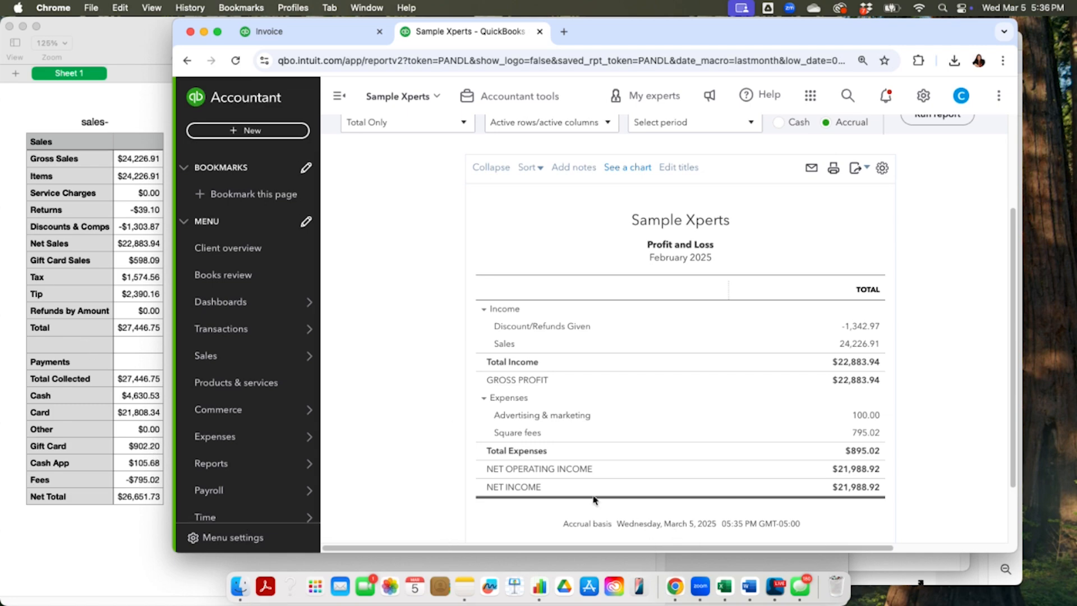
mouse_move(197, 435)
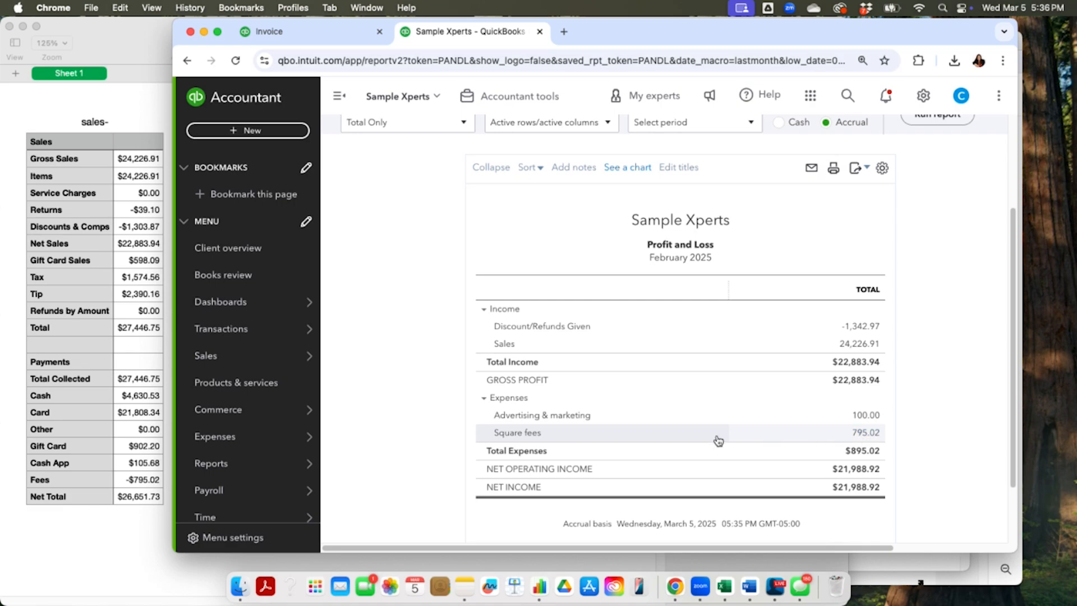
scroll(608, 377, "up", 3)
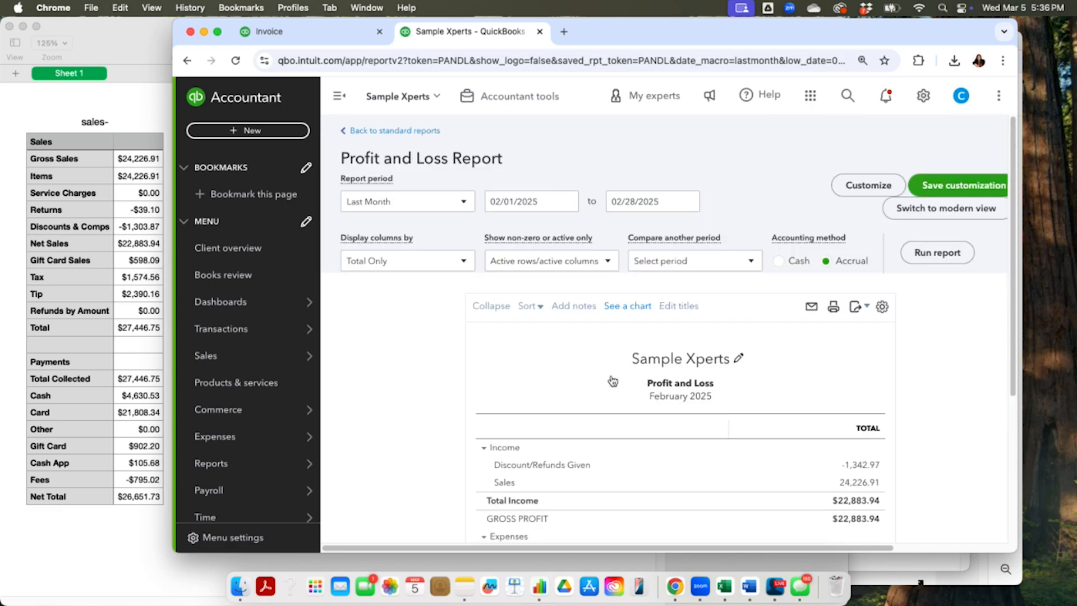
scroll(608, 377, "down", 3)
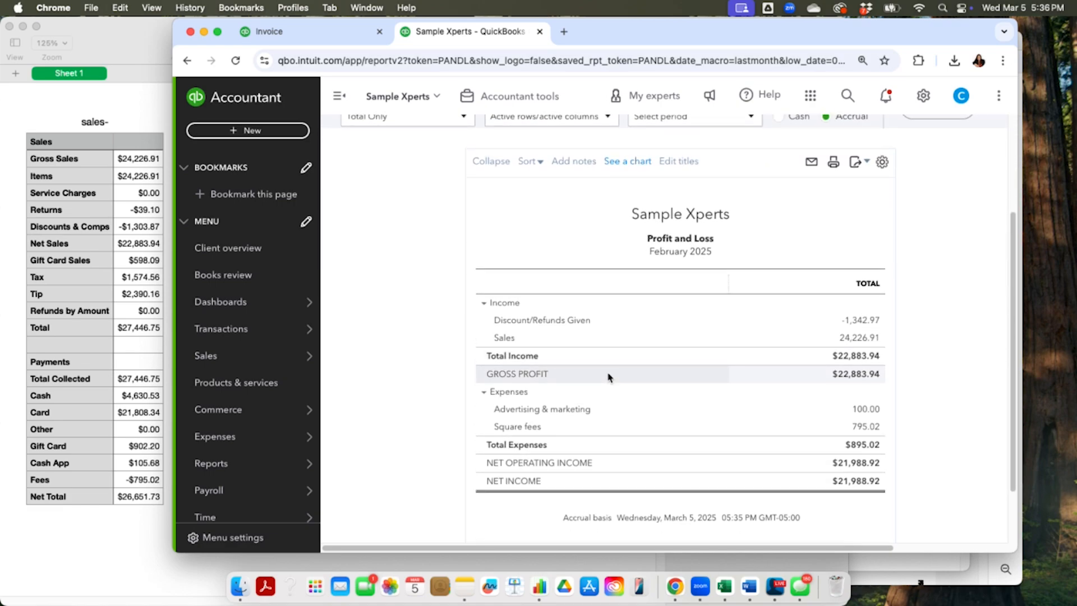
scroll(694, 390, "up", 1)
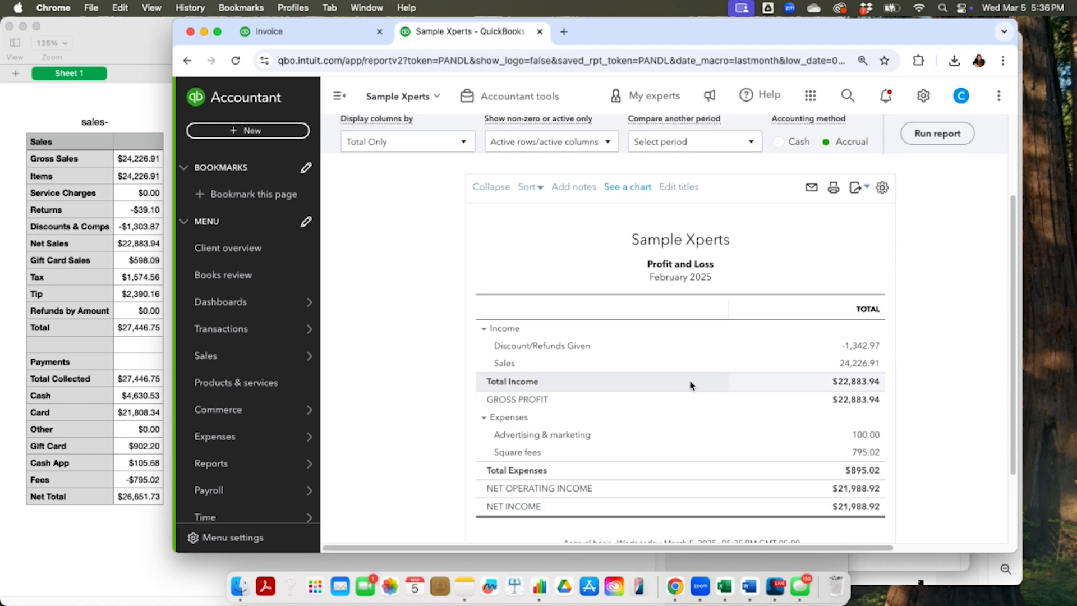
scroll(692, 384, "up", 3)
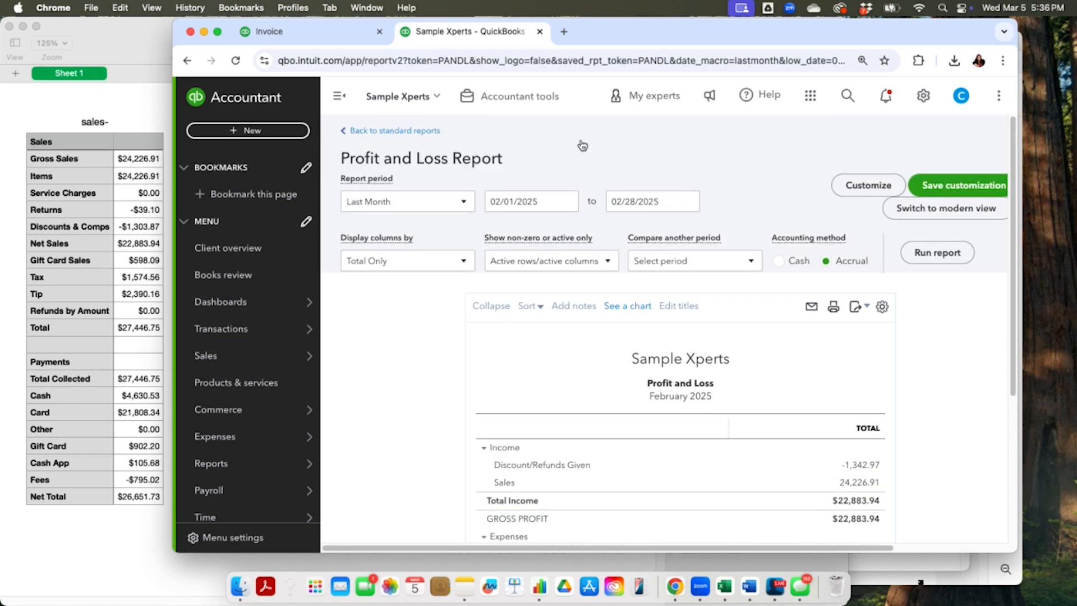
Step: Return to the standard reports, open the Balance Sheet as of February 28, 2025, and review its assets and current liabilities
left_click(386, 131)
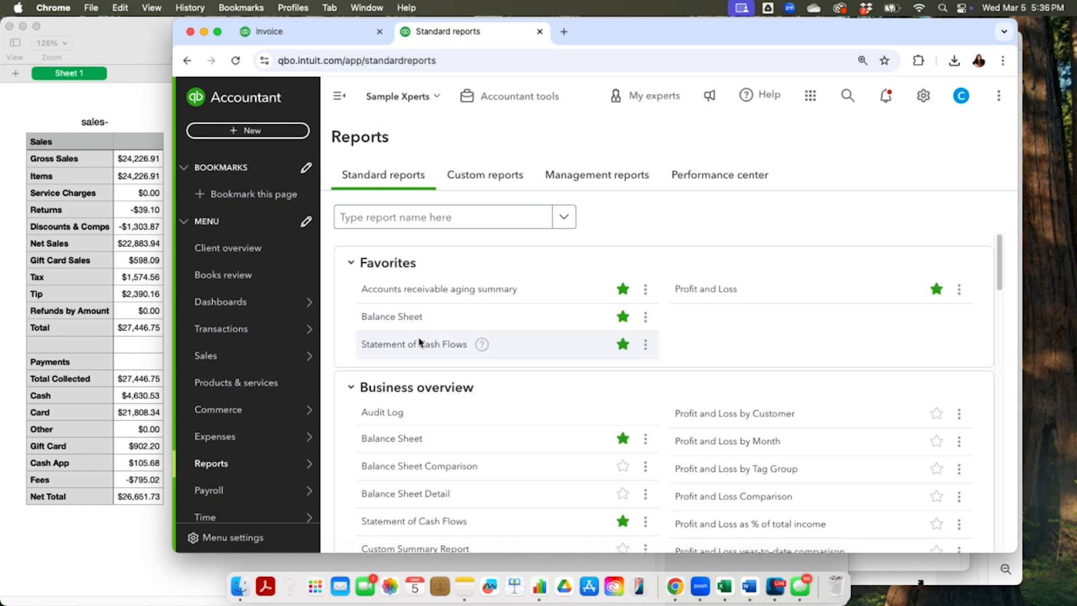
left_click(414, 317)
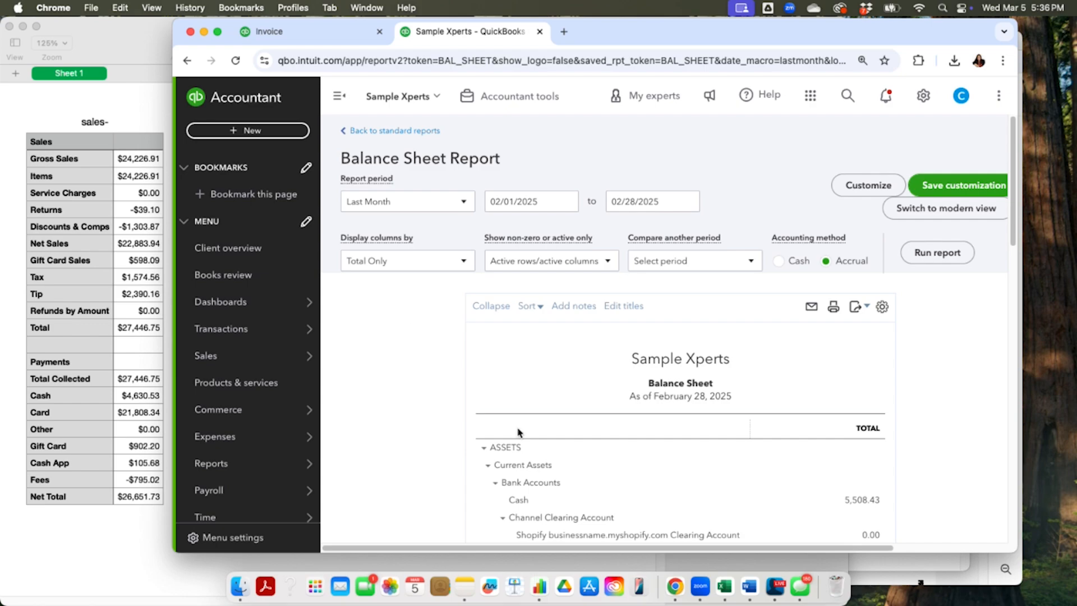
scroll(562, 439, "down", 5)
scroll(562, 439, "down", 4)
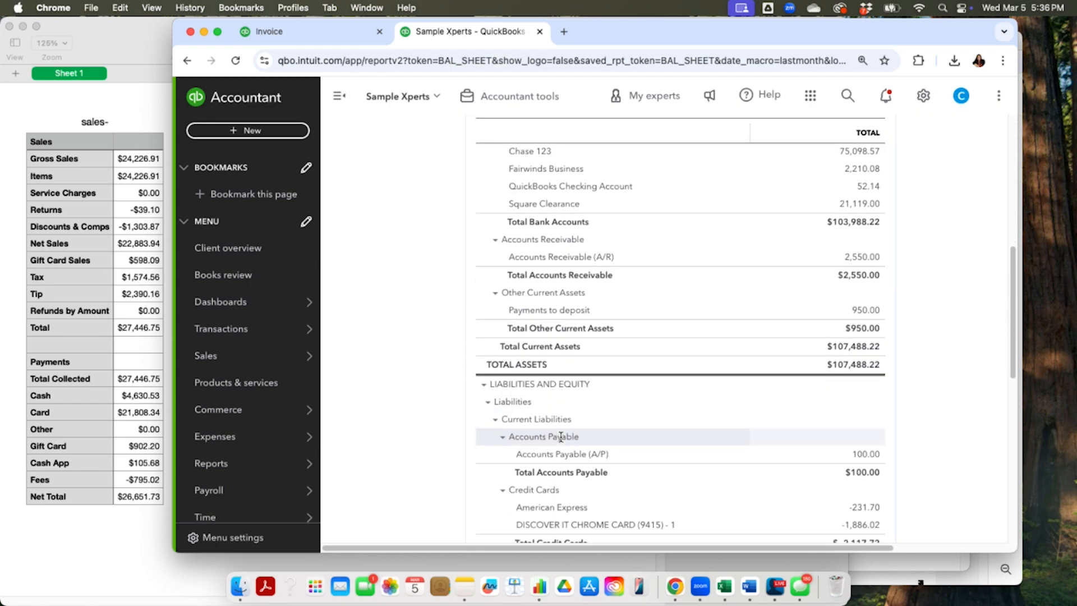
scroll(560, 436, "down", 2)
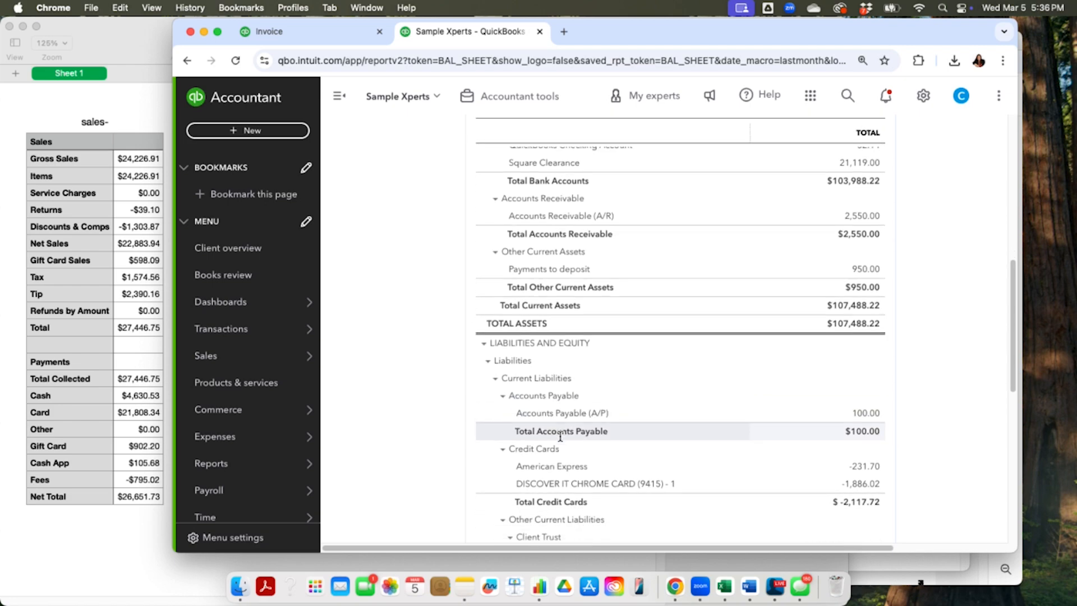
scroll(560, 438, "down", 4)
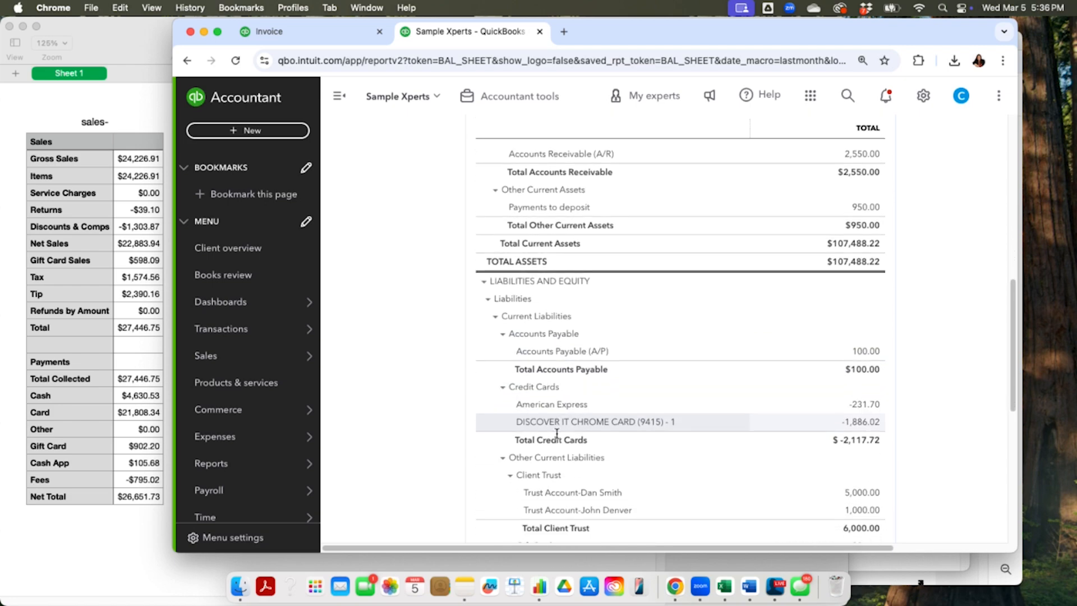
scroll(558, 437, "down", 2)
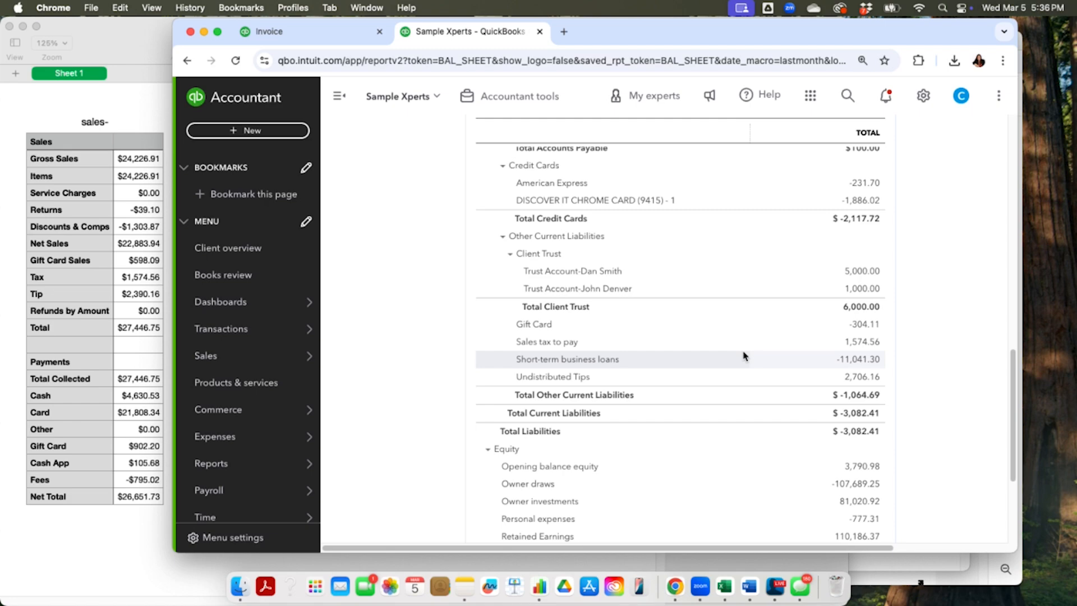
Step: Open the transaction report behind the Sales tax to pay balance, check the journal entry's amount, and return to the Balance Sheet
left_click(871, 343)
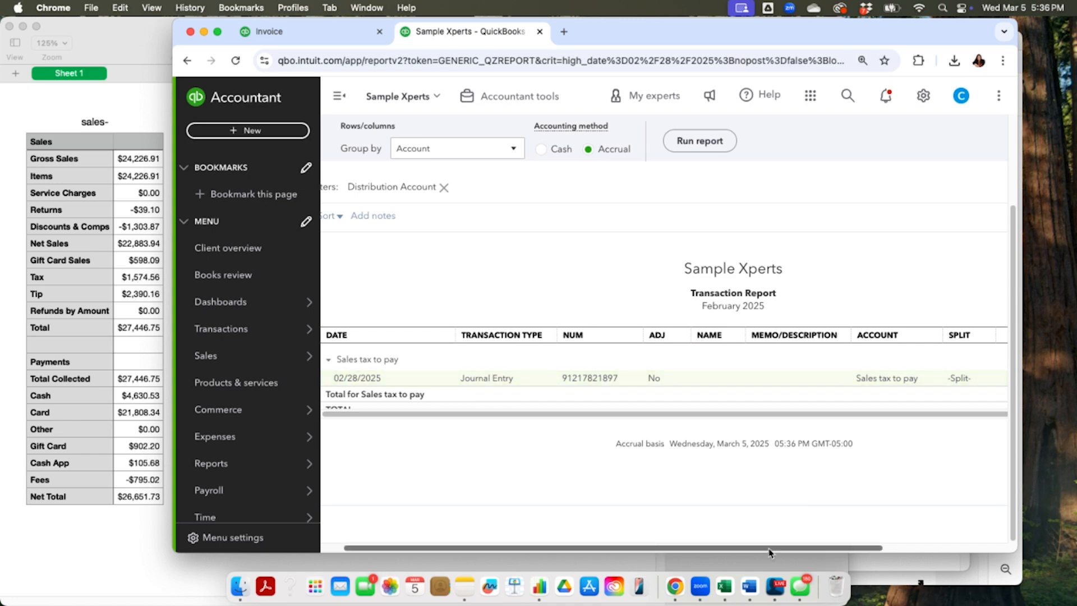
left_click_drag(768, 548, 883, 547)
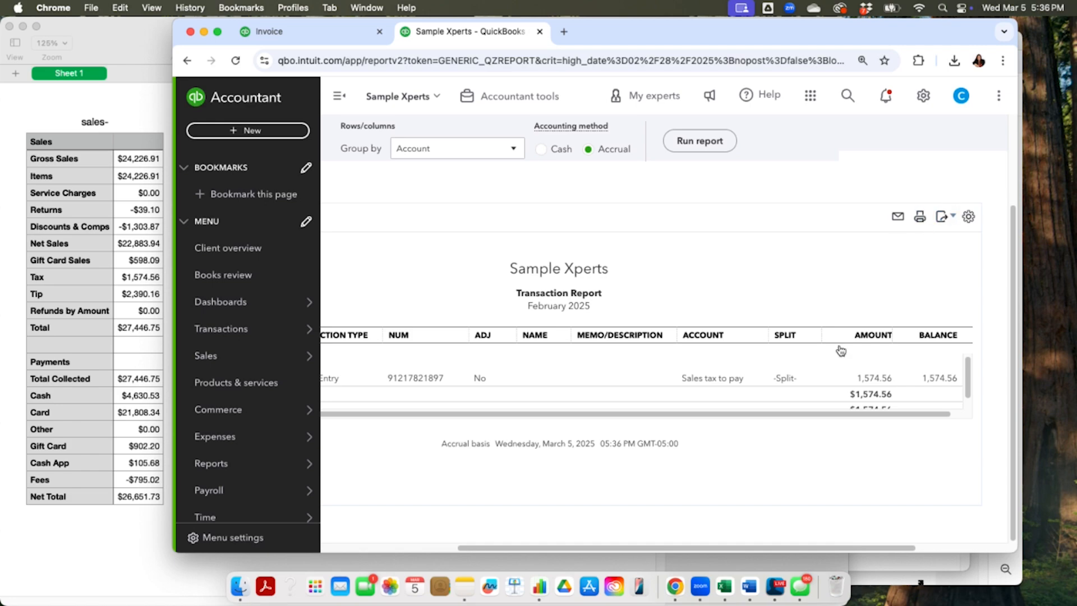
scroll(345, 283, "up", 4)
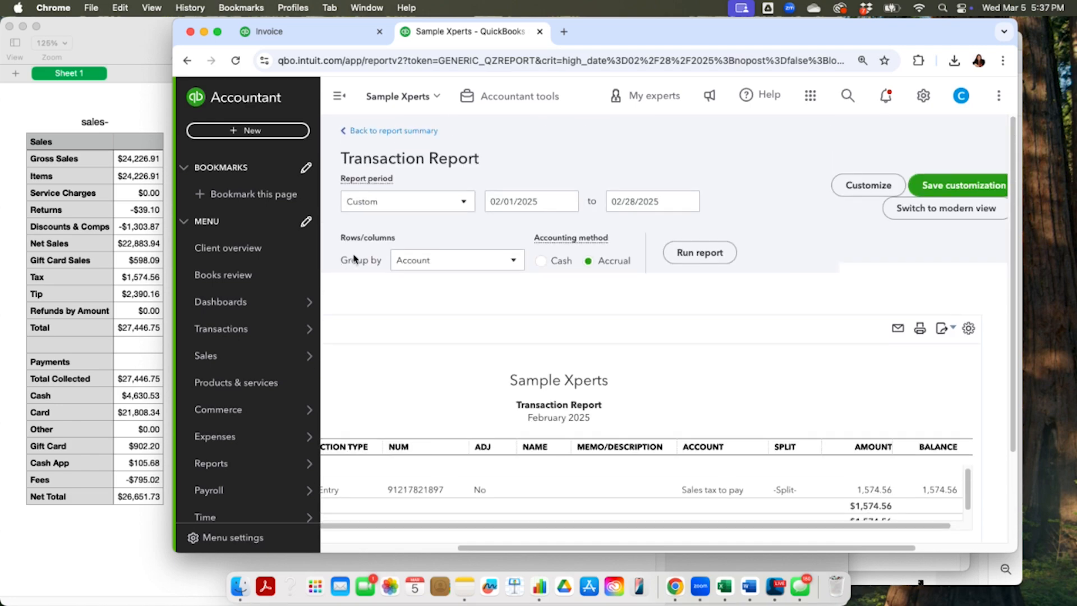
left_click(399, 129)
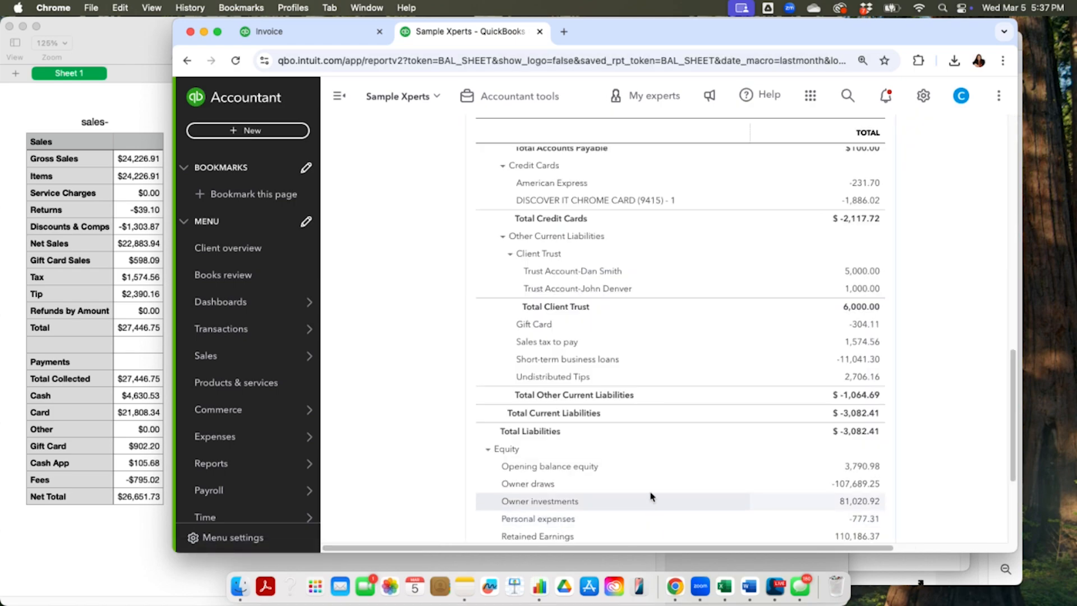
Step: Open the transaction report behind Undistributed Tips, check its beginning balance and journal entry amount, and return to the Balance Sheet
left_click(864, 380)
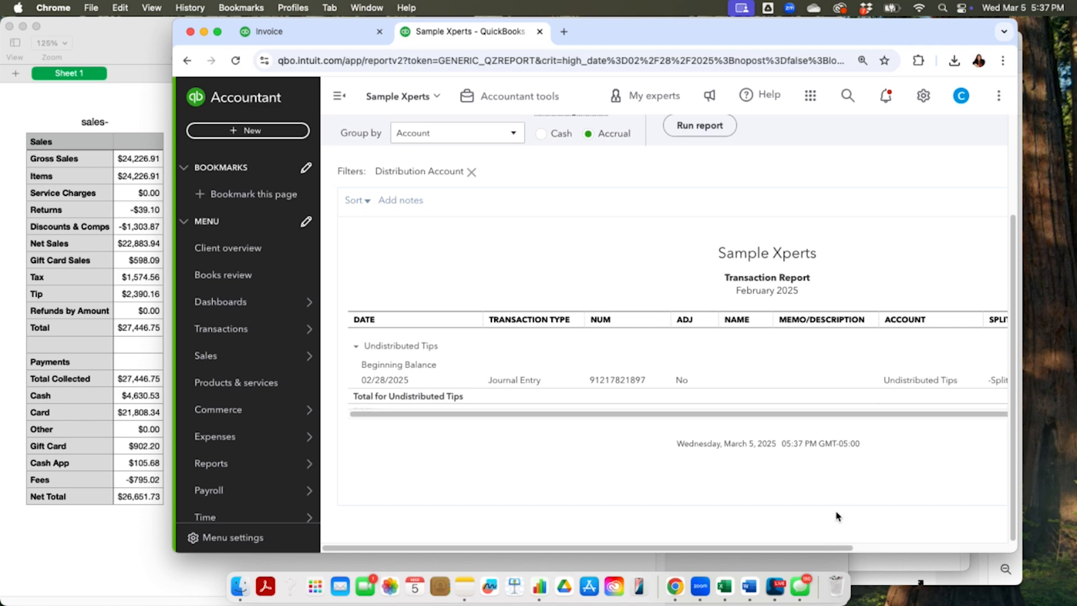
left_click_drag(807, 553, 938, 553)
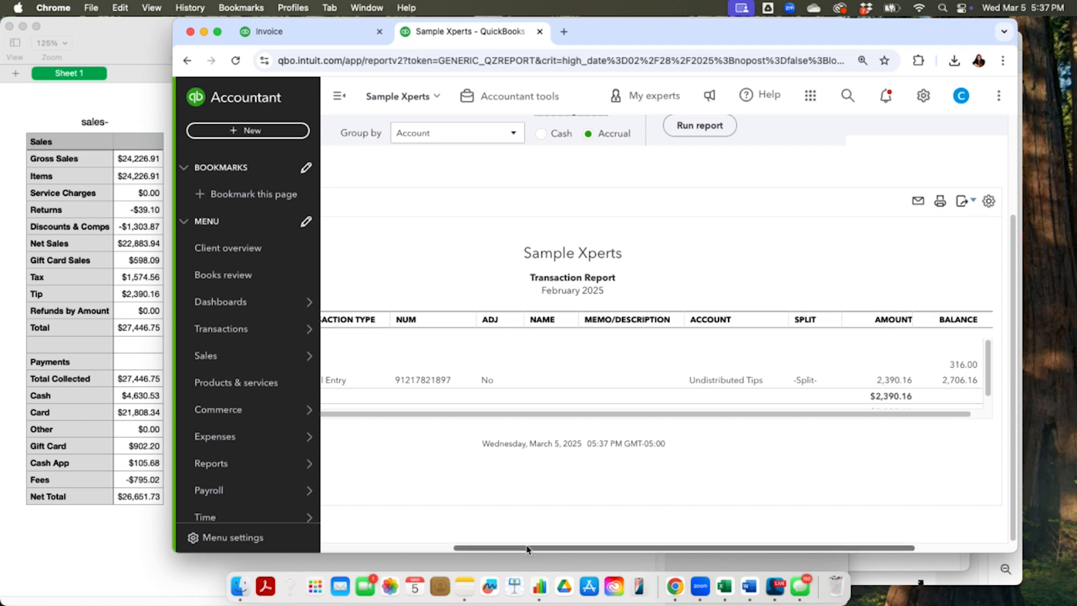
left_click_drag(527, 548, 396, 548)
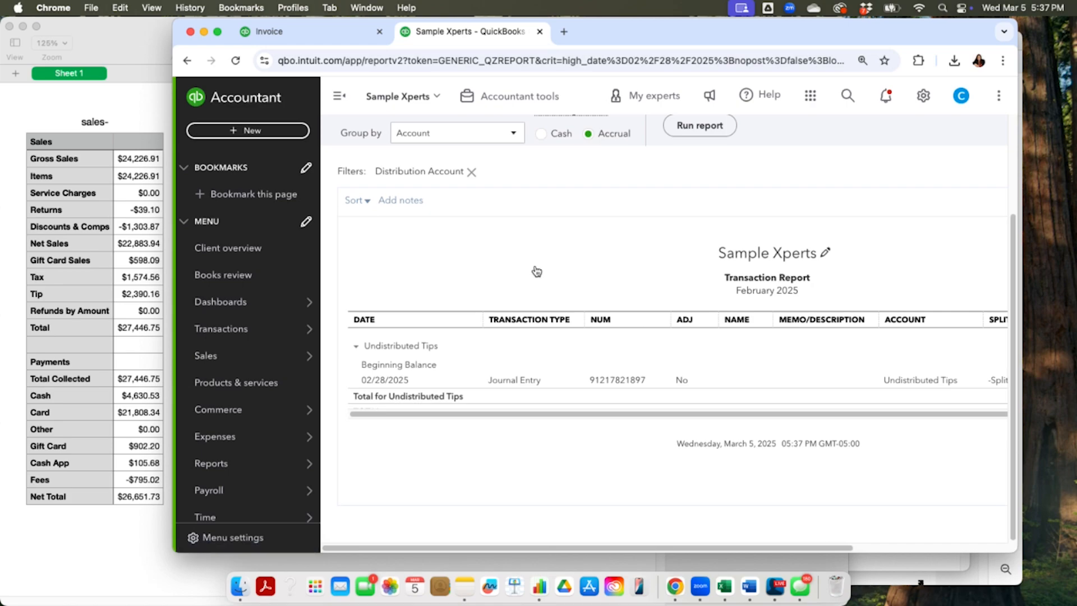
scroll(535, 272, "up", 3)
left_click(380, 133)
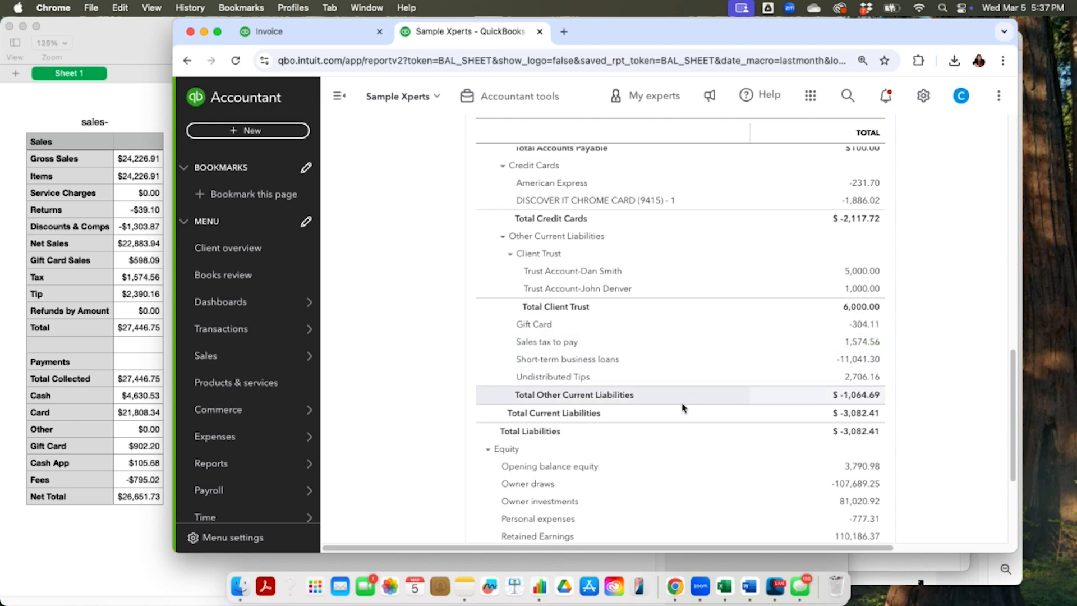
scroll(681, 407, "down", 3)
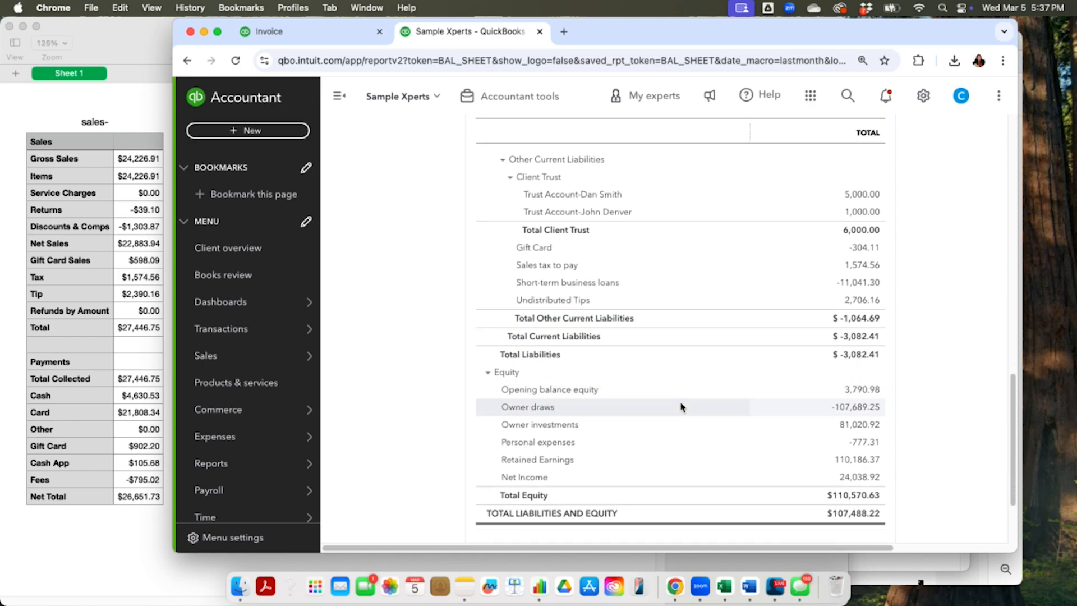